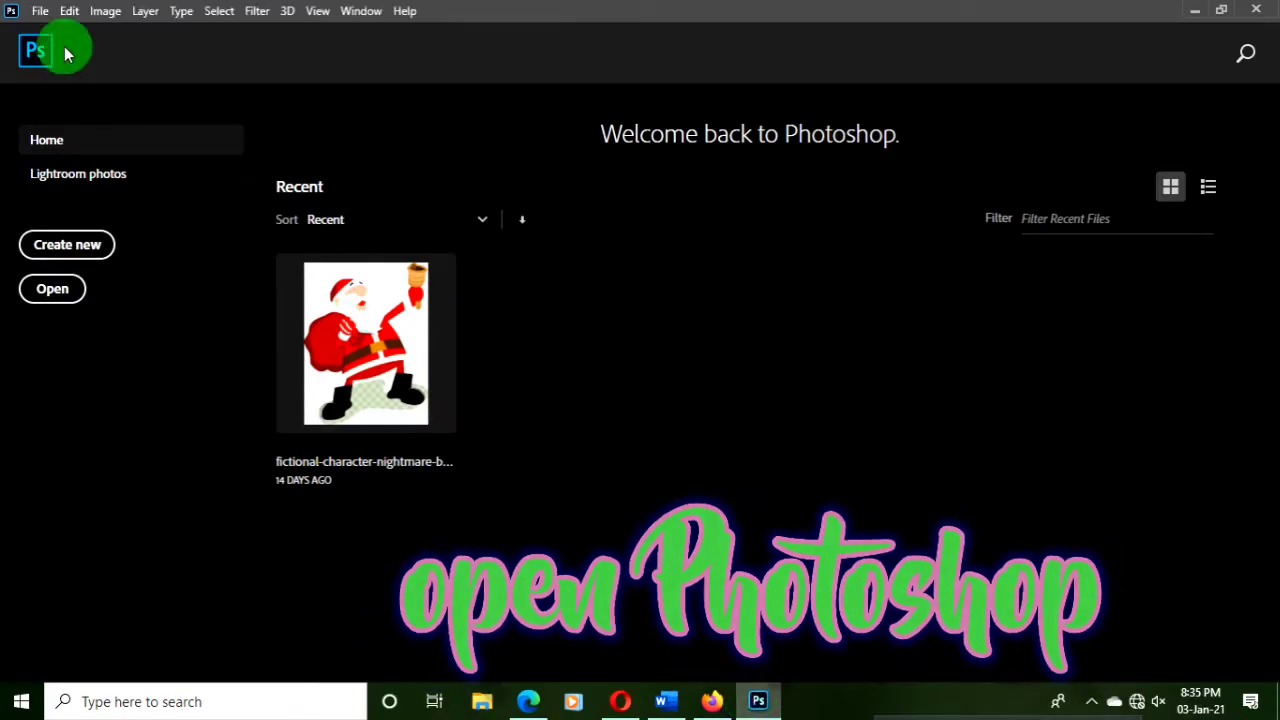
Create a custom 4 × 4 inch, 300 ppi document with a white background
{"action": "left_click", "coordinate": [40, 10]}
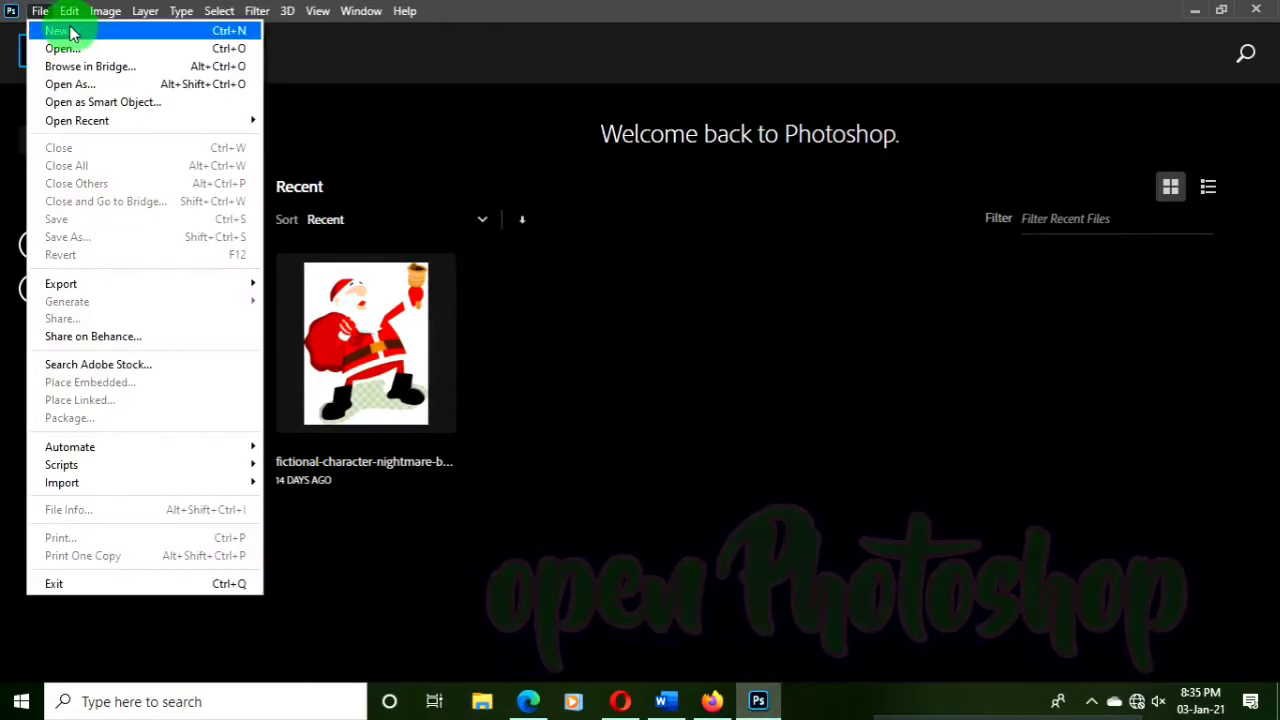
{"action": "left_click", "coordinate": [120, 33]}
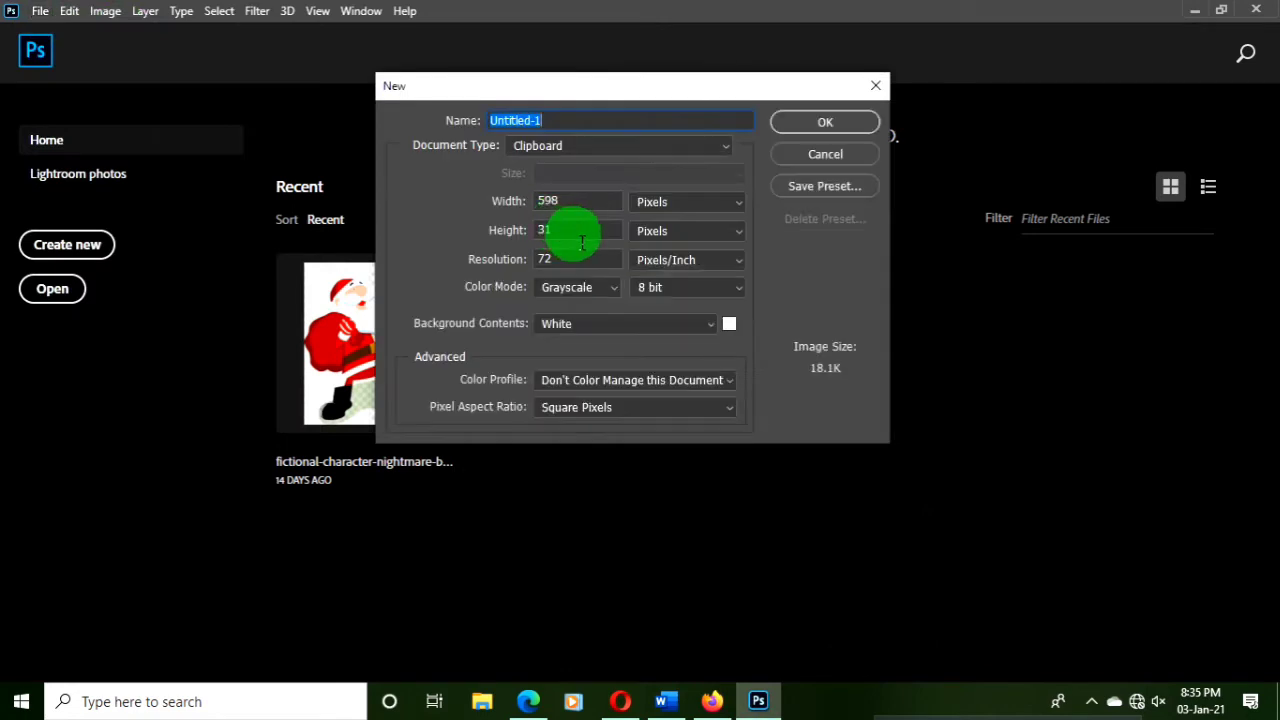
{"action": "left_click", "coordinate": [724, 148]}
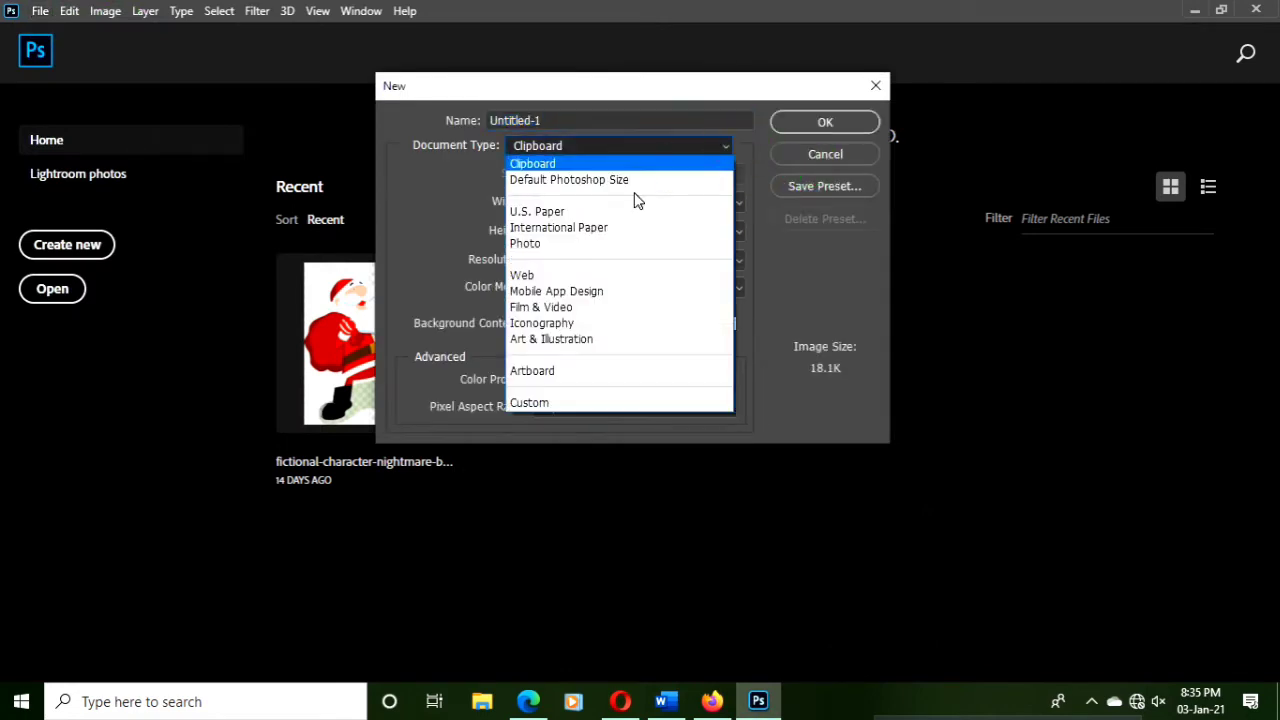
{"action": "left_click", "coordinate": [564, 406]}
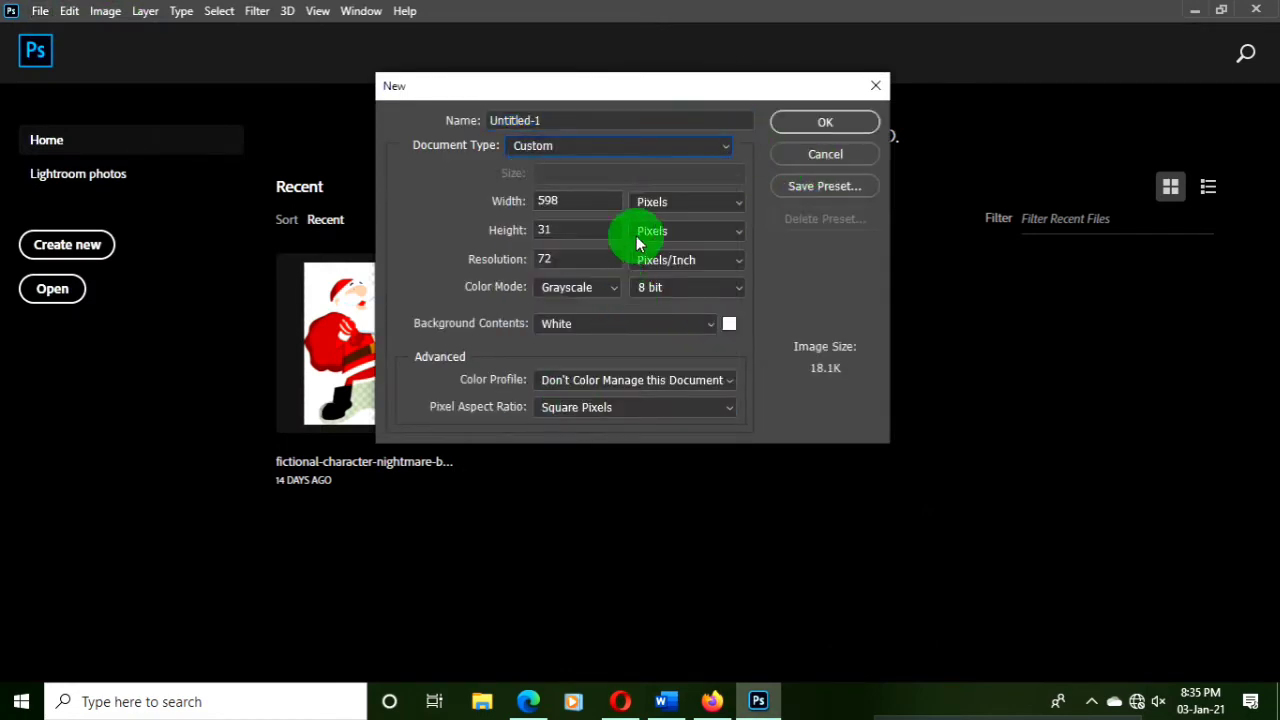
{"action": "left_click", "coordinate": [690, 202]}
{"action": "left_click", "coordinate": [665, 236]}
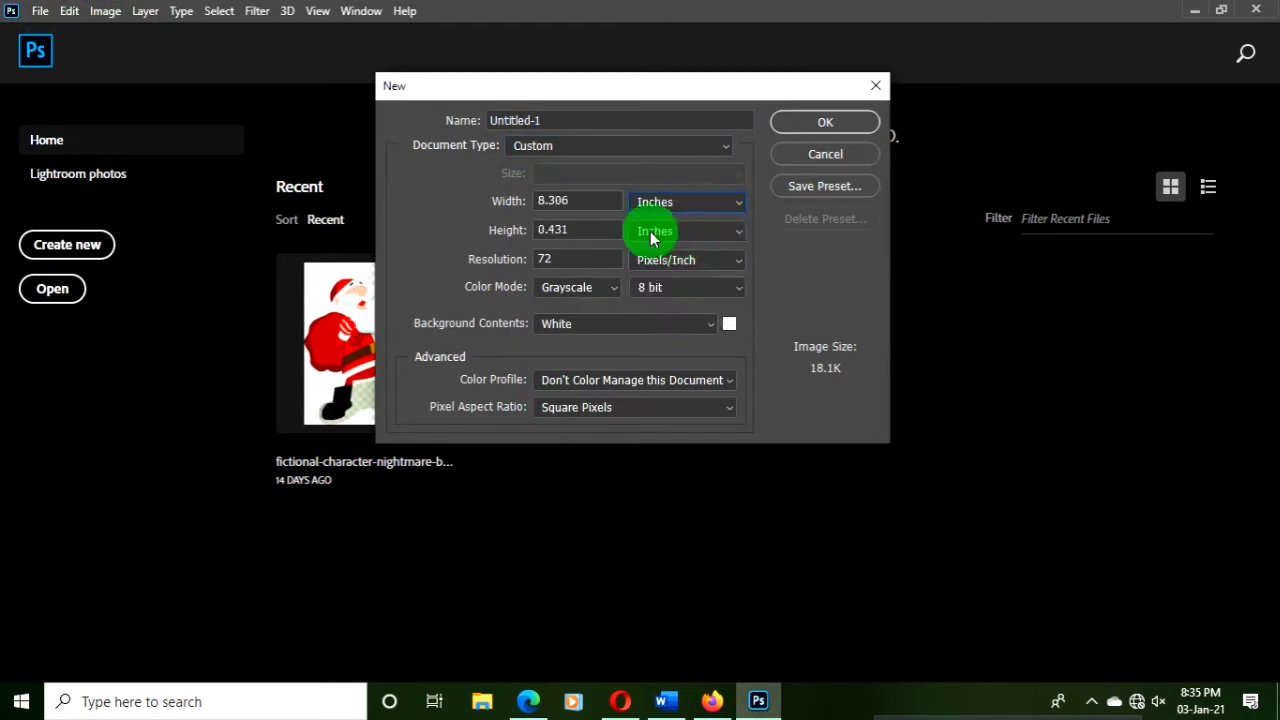
{"action": "type", "text": "4"}
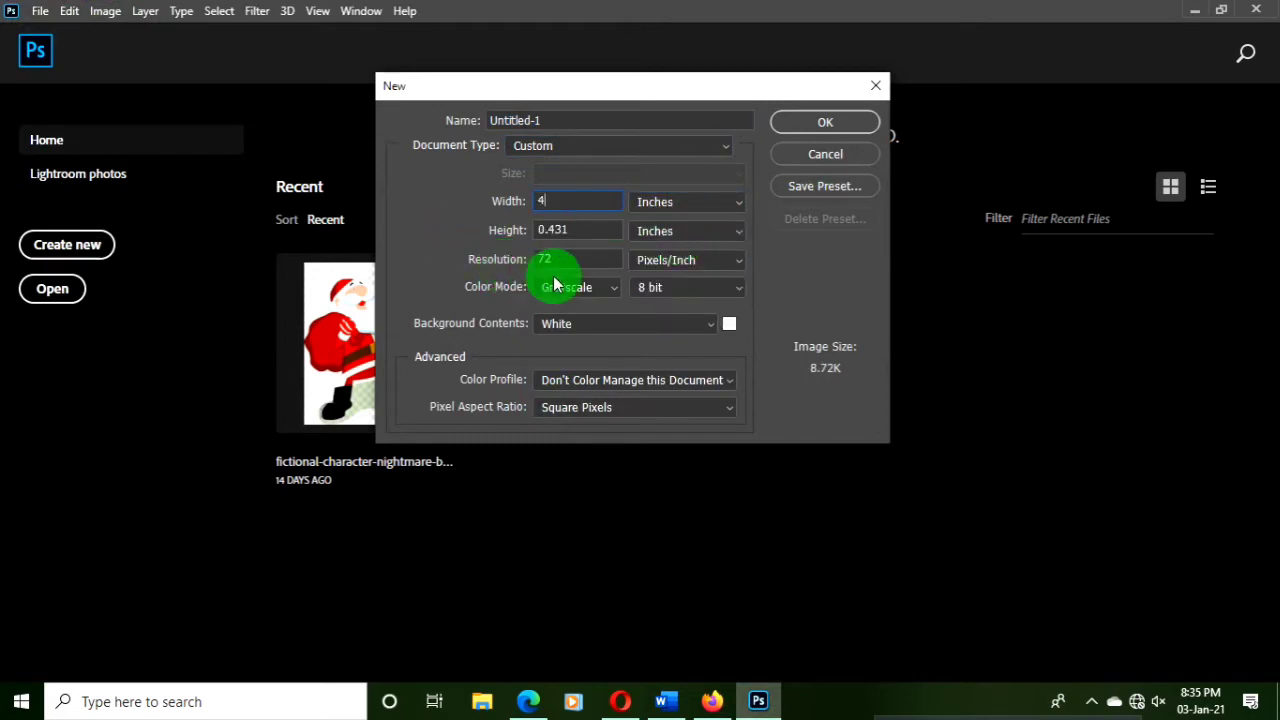
{"action": "left_click", "coordinate": [599, 238]}
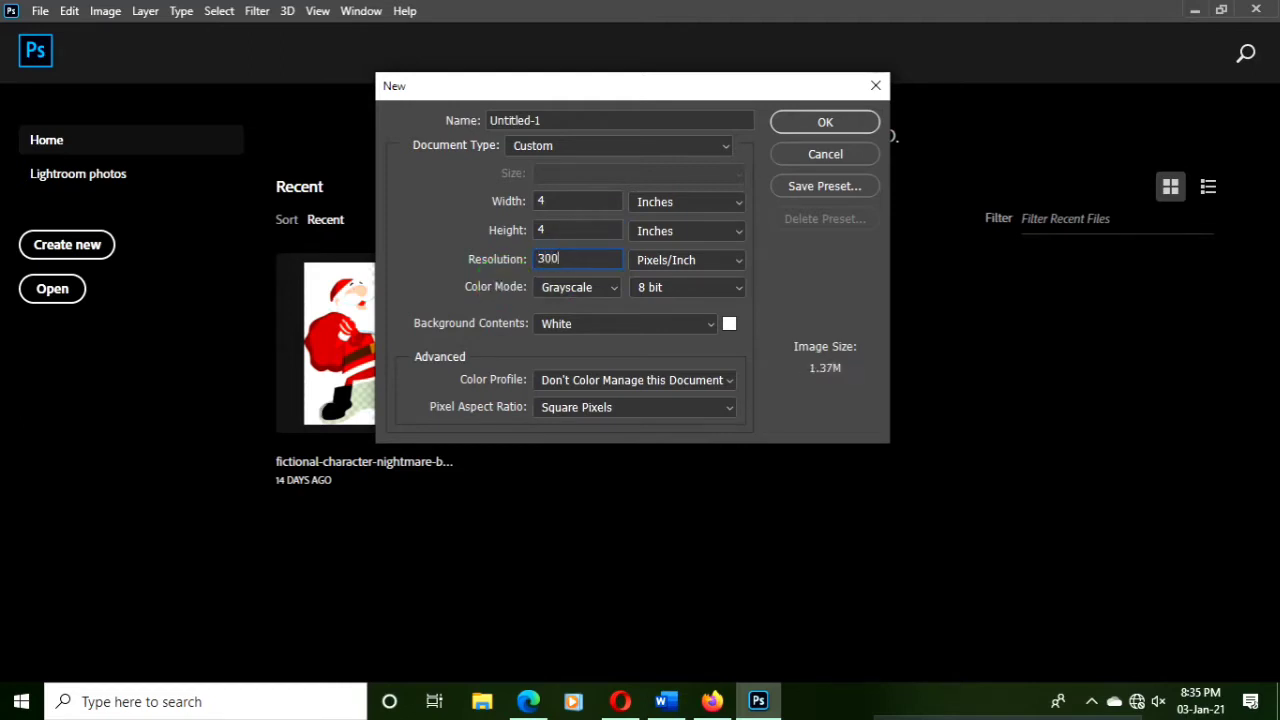
{"action": "left_click", "coordinate": [818, 121]}
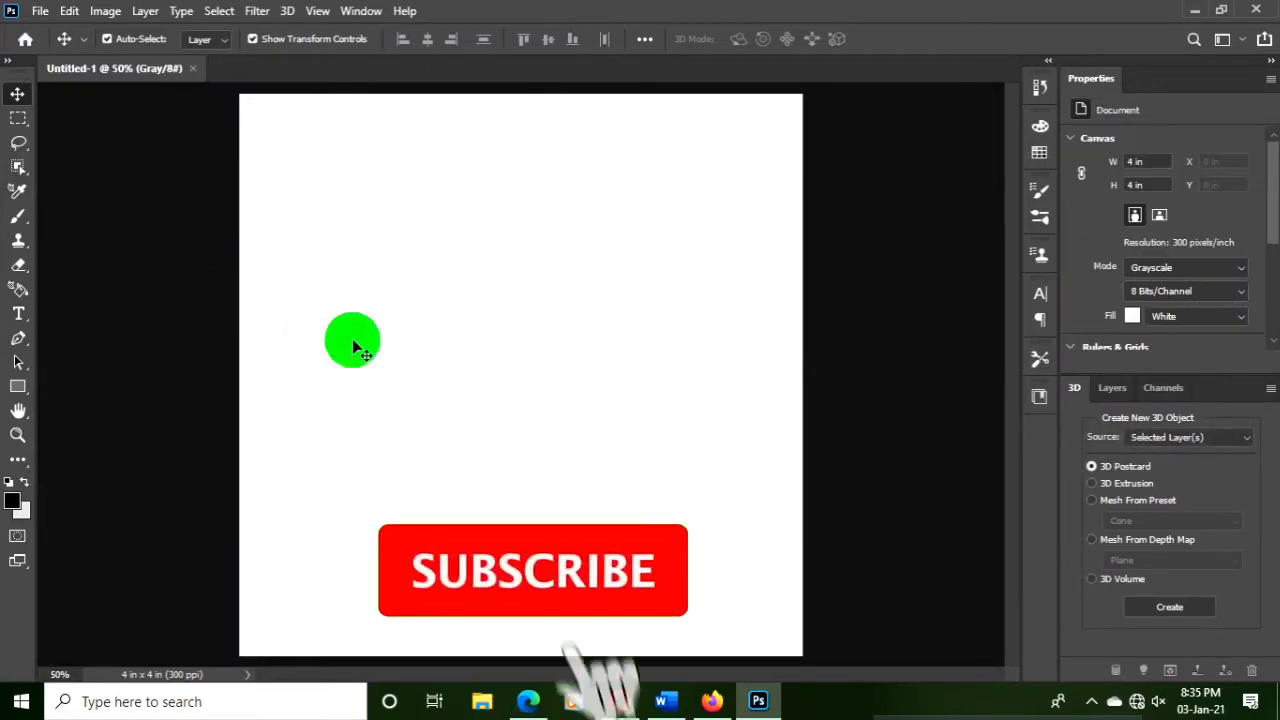
Set the background colour to pale pink #d2bebe
{"action": "left_click", "coordinate": [23, 513]}
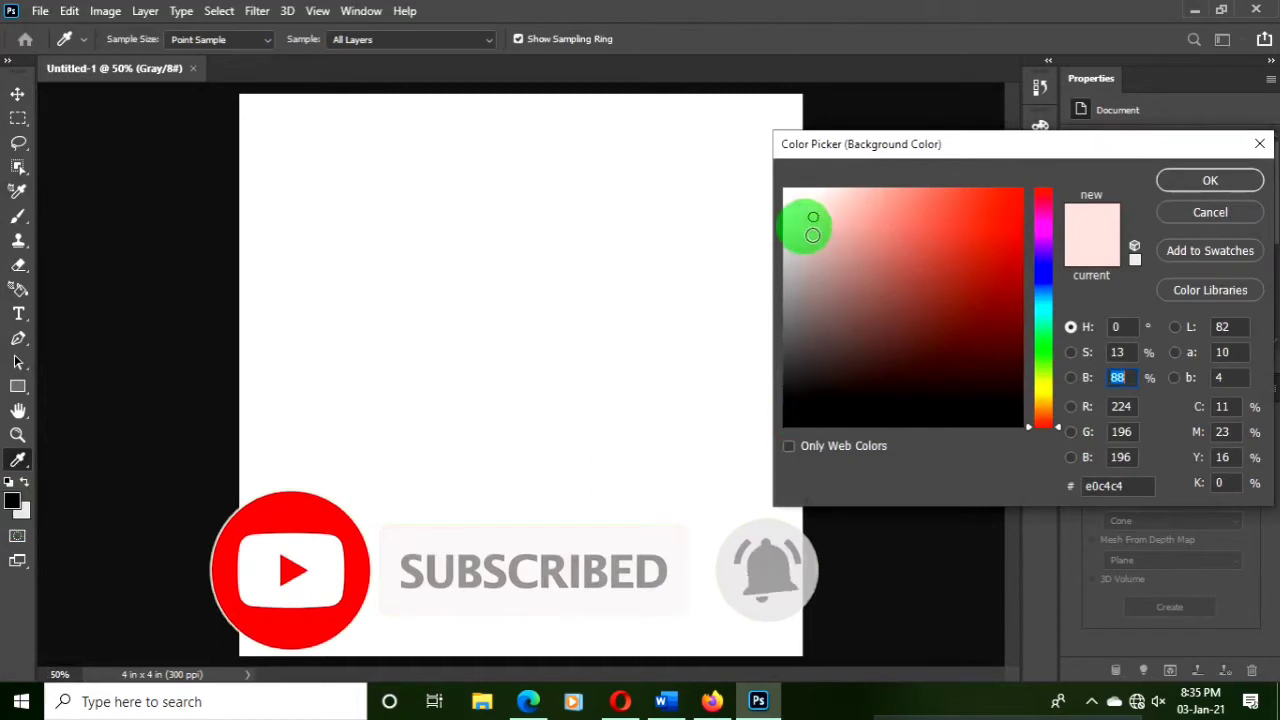
{"action": "left_click", "coordinate": [802, 219]}
{"action": "left_click", "coordinate": [805, 230]}
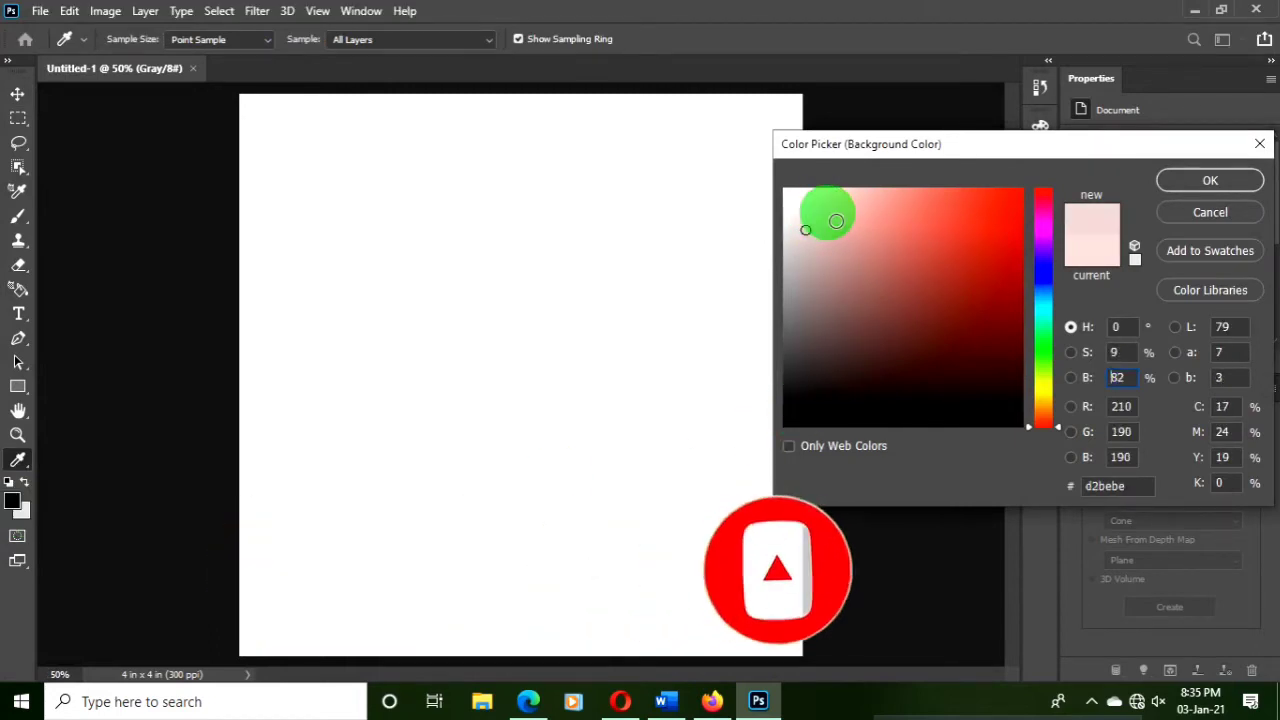
{"action": "left_click", "coordinate": [1209, 181]}
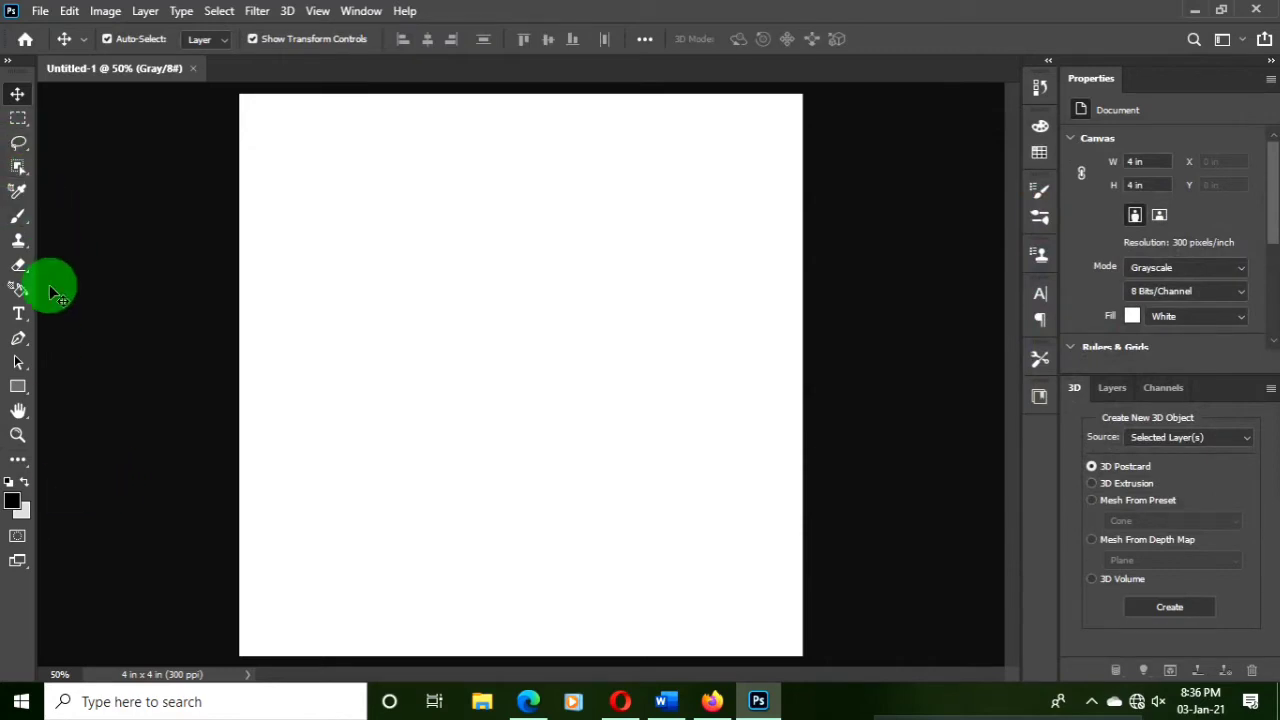
With the Type tool active, convert the document to RGB Color and start a text box on the canvas
{"action": "left_click", "coordinate": [17, 318]}
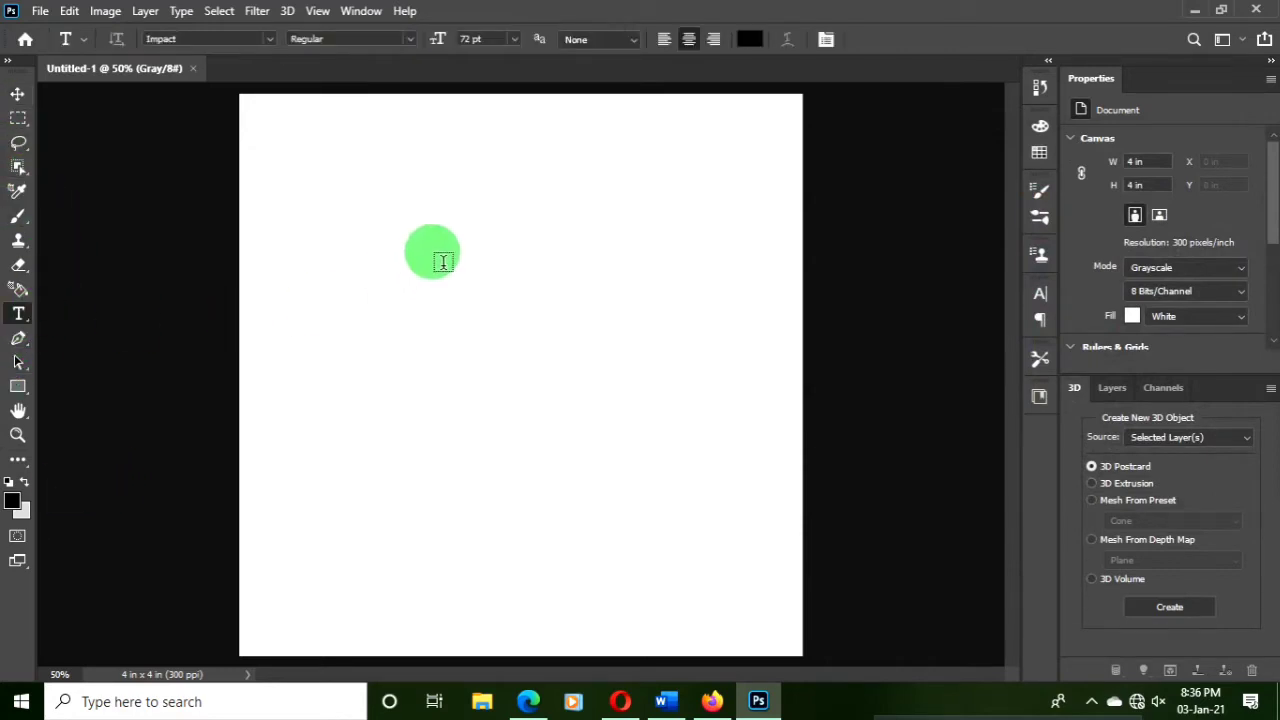
{"action": "left_click", "coordinate": [105, 11]}
{"action": "mouse_move", "coordinate": [118, 31]}
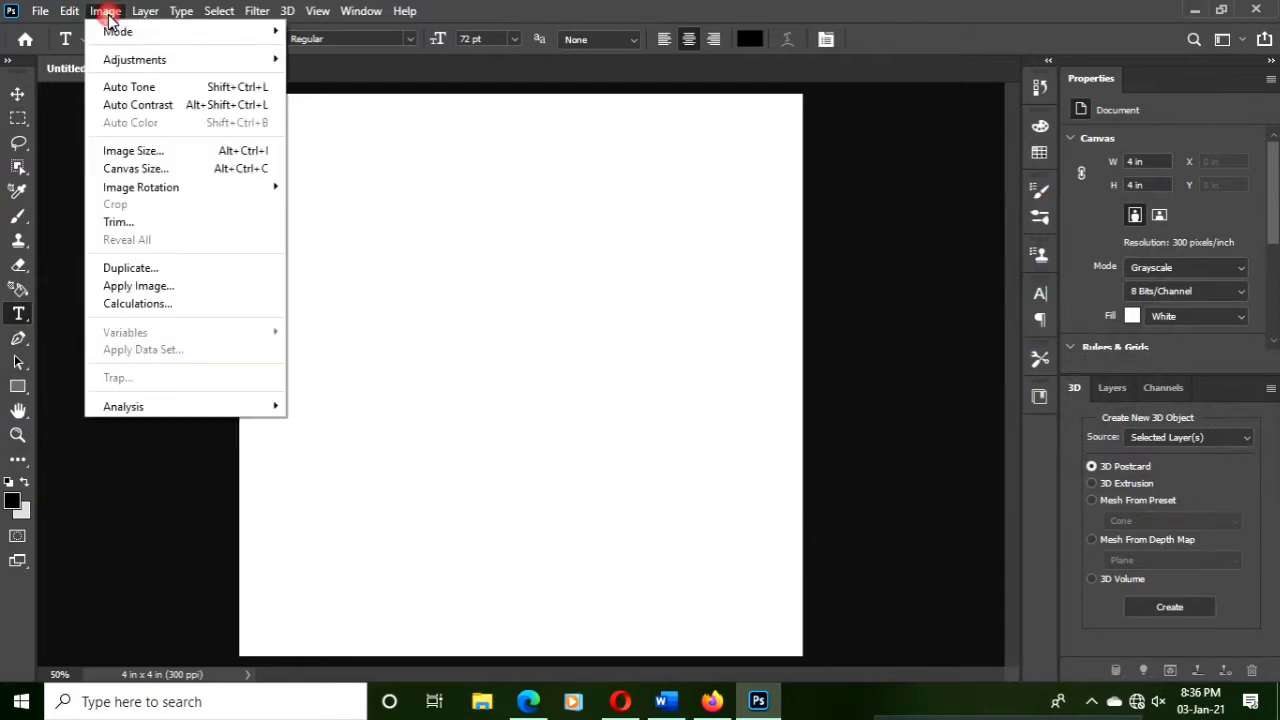
{"action": "left_click", "coordinate": [325, 102]}
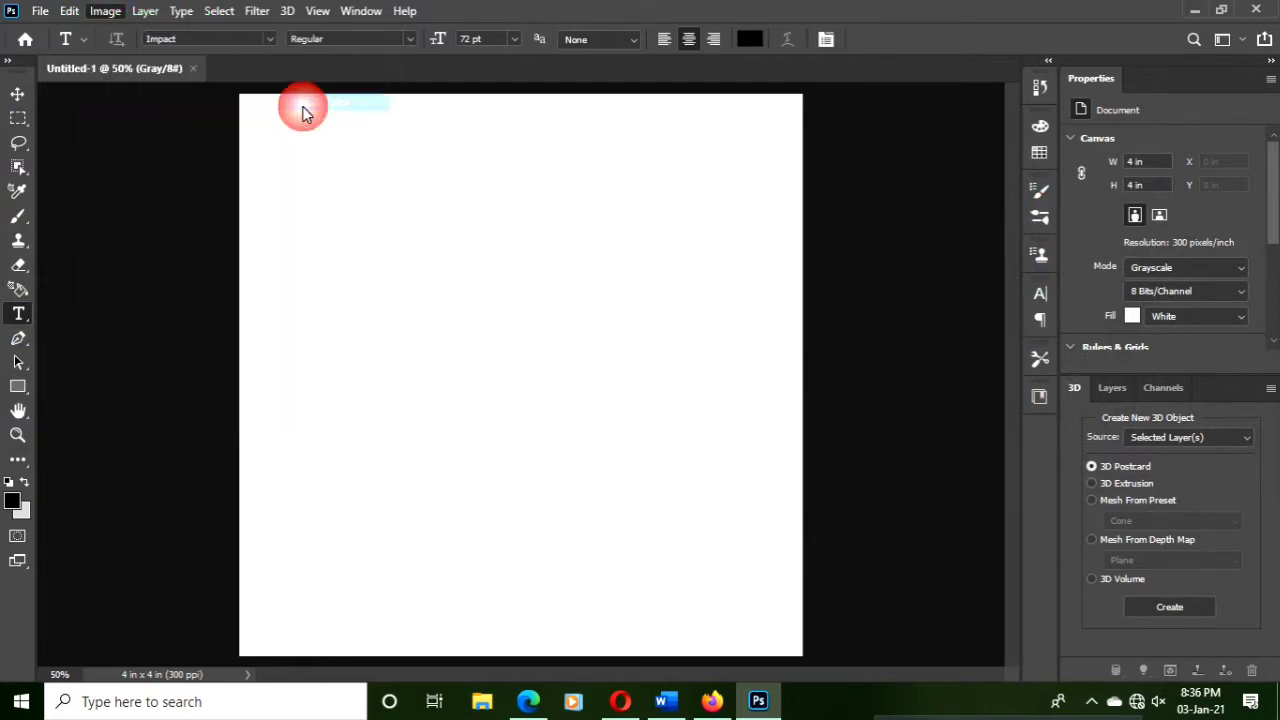
{"action": "left_click", "coordinate": [351, 298]}
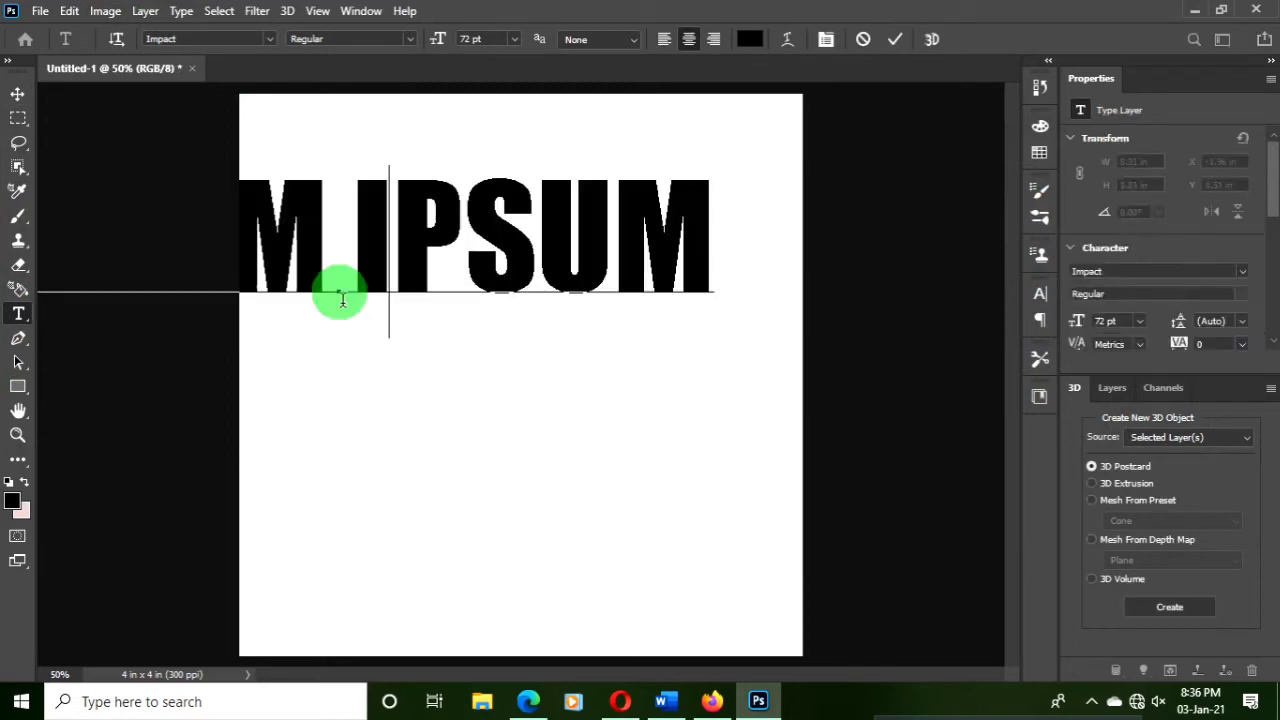
Finish typing MT, scale it up to about 2.04 × 1.67 inches, and centre it on the canvas
{"action": "type", "text": "MT"}
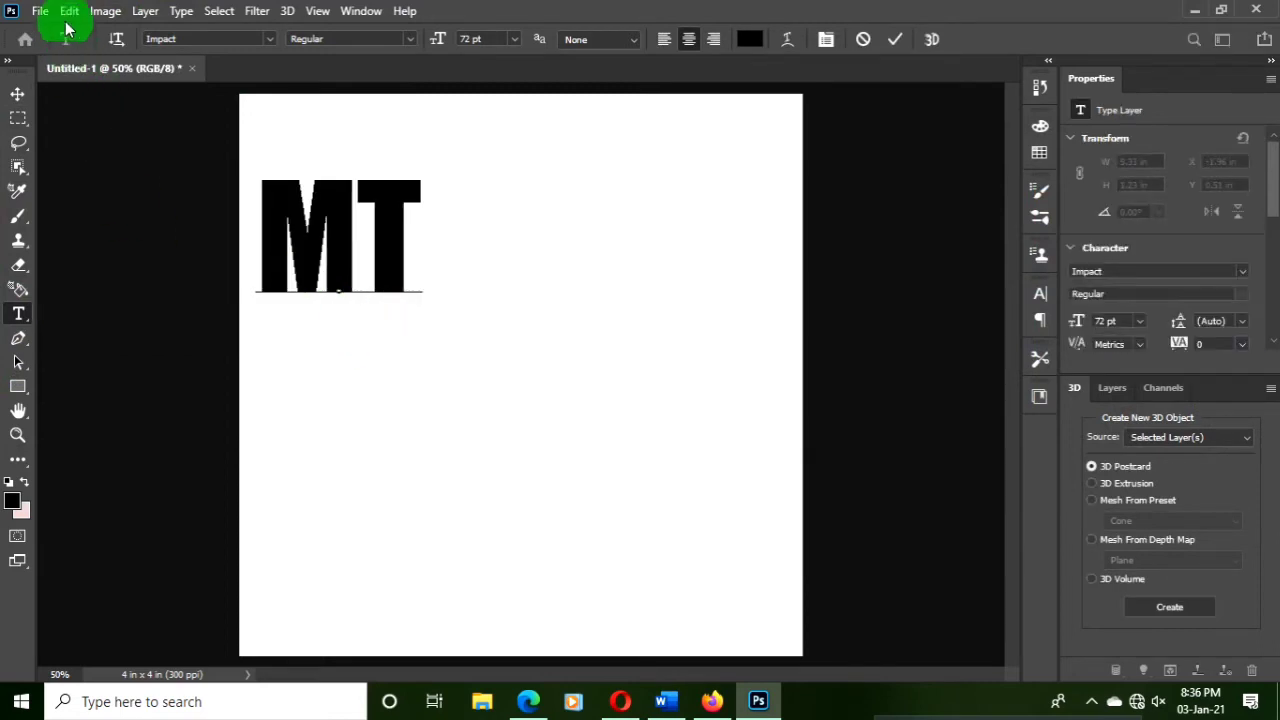
{"action": "left_click", "coordinate": [69, 11]}
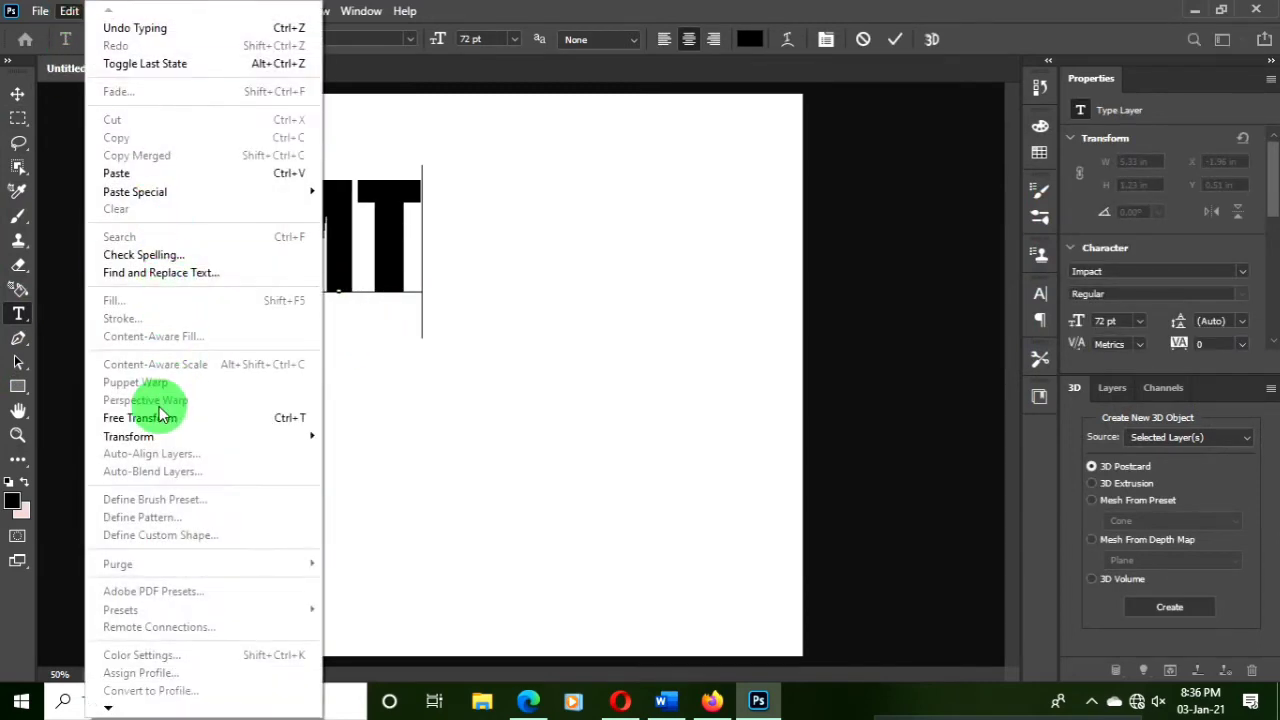
{"action": "left_click", "coordinate": [157, 419]}
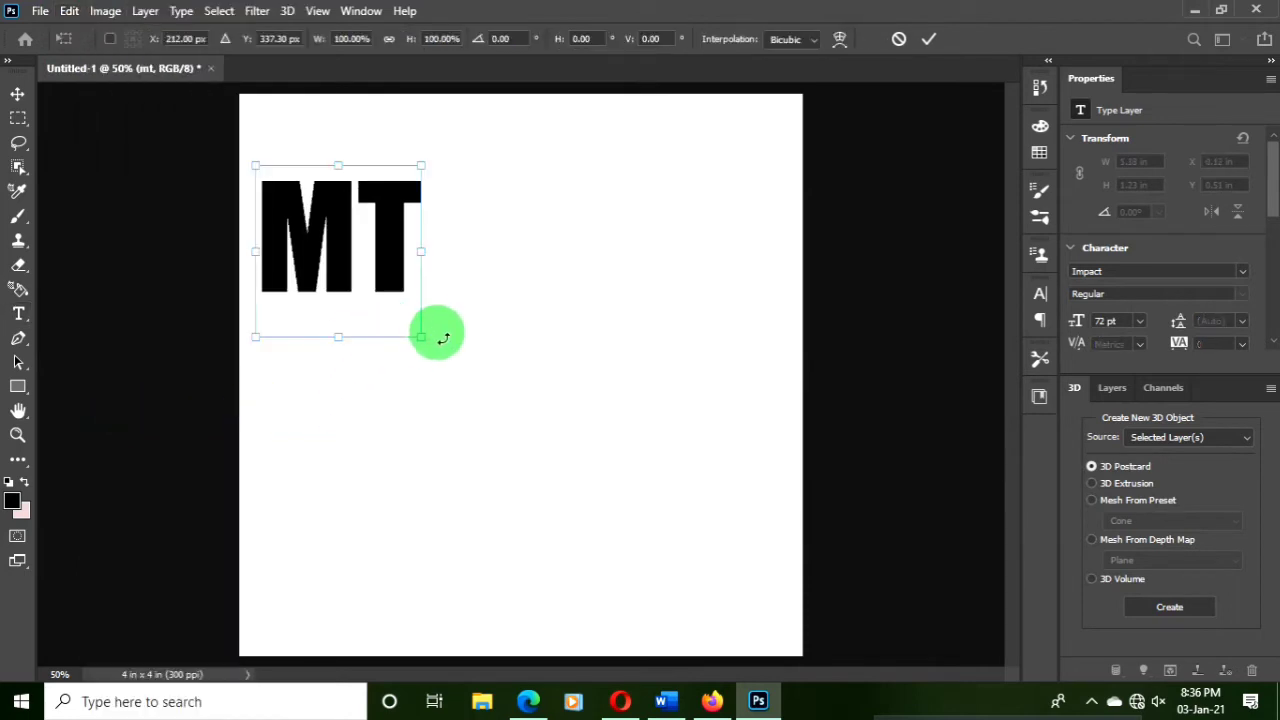
{"action": "left_click_drag", "start_coordinate": [421, 337], "coordinate": [546, 399]}
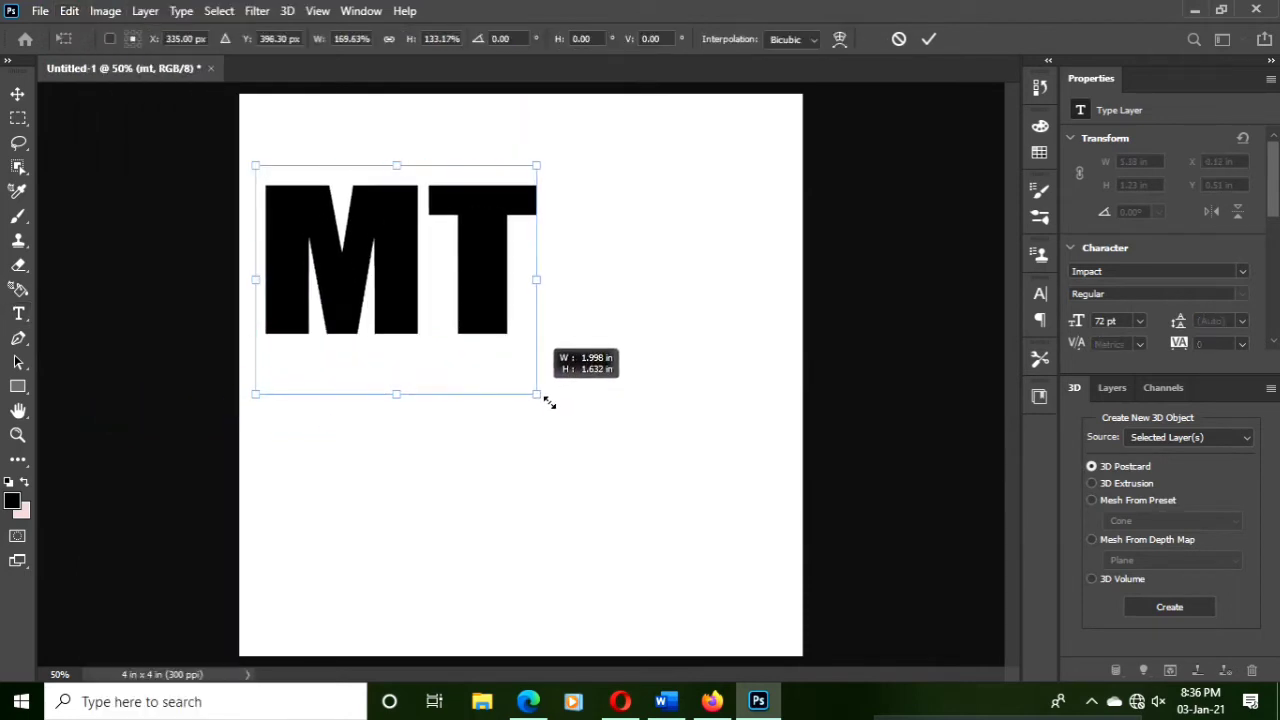
{"action": "left_click", "coordinate": [17, 93]}
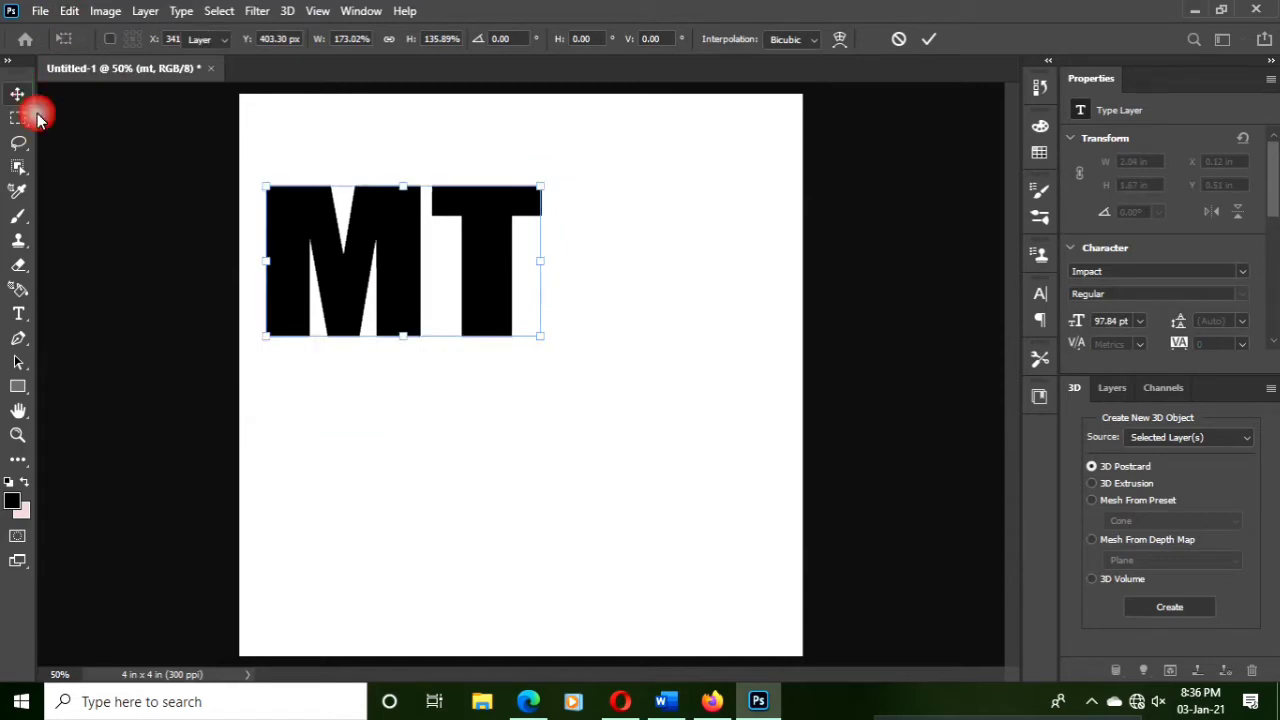
{"action": "left_click", "coordinate": [373, 270]}
{"action": "mouse_move", "coordinate": [373, 270]}
{"action": "left_mouse_down"}
{"action": "mouse_move", "coordinate": [518, 447]}
{"action": "mouse_move", "coordinate": [480, 400]}
{"action": "mouse_move", "coordinate": [474, 417]}
{"action": "mouse_move", "coordinate": [523, 402]}
{"action": "mouse_move", "coordinate": [491, 385]}
{"action": "mouse_move", "coordinate": [479, 400]}
{"action": "mouse_move", "coordinate": [446, 397]}
{"action": "mouse_move", "coordinate": [457, 434]}
{"action": "mouse_move", "coordinate": [477, 425]}
{"action": "mouse_move", "coordinate": [483, 498]}
{"action": "mouse_move", "coordinate": [478, 378]}
{"action": "mouse_move", "coordinate": [500, 385]}
{"action": "left_mouse_up"}
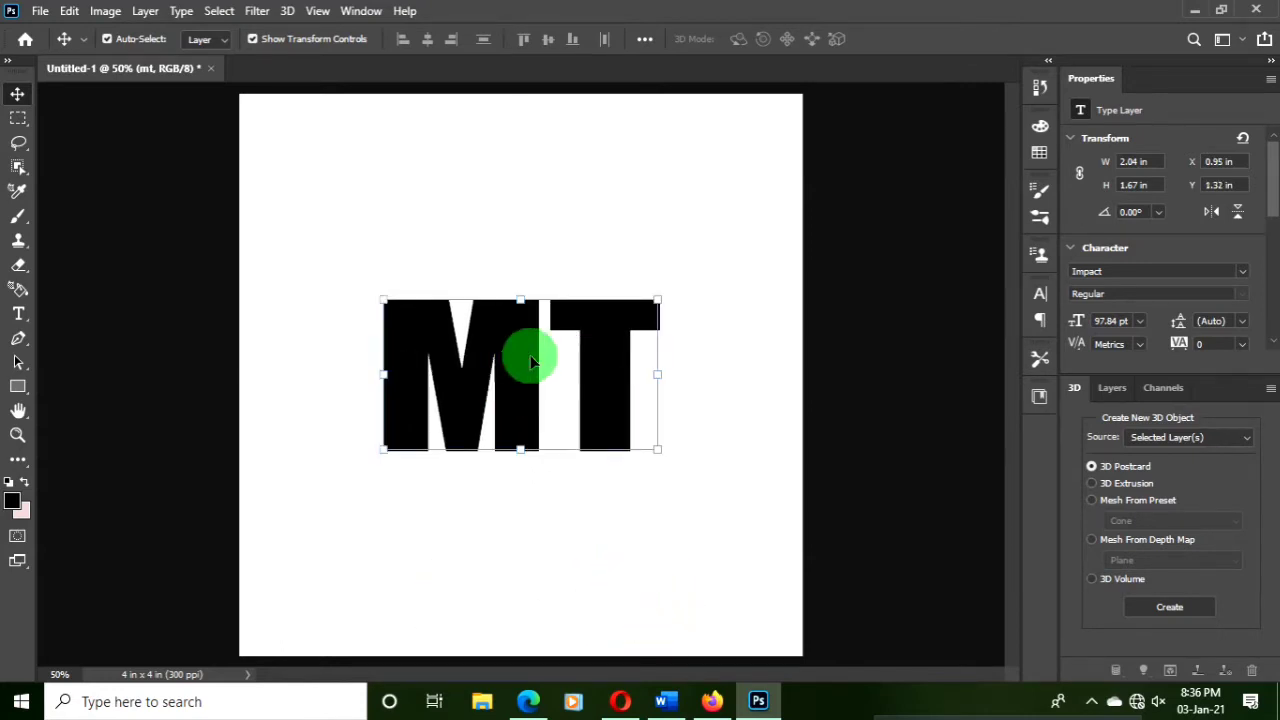
Extrude MT into 3D using the second cube shape preset and a 0.4 in extrusion depth
{"action": "left_click", "coordinate": [291, 10]}
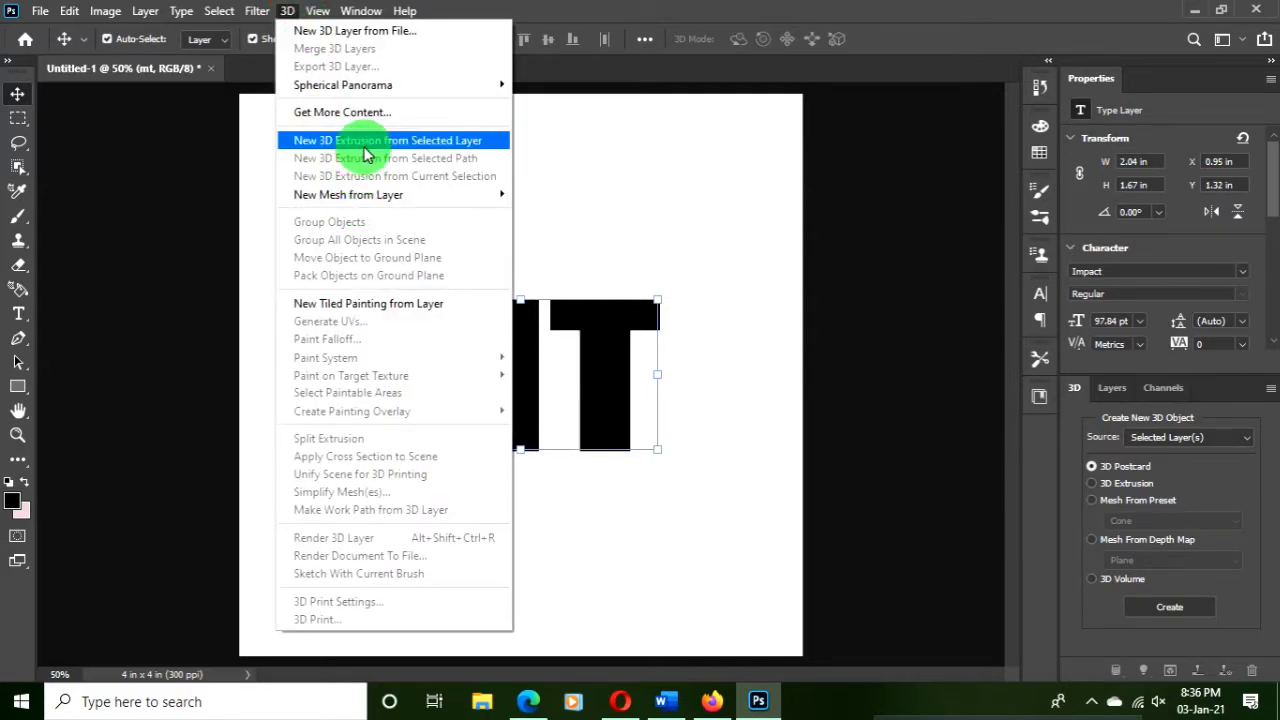
{"action": "left_click", "coordinate": [365, 141]}
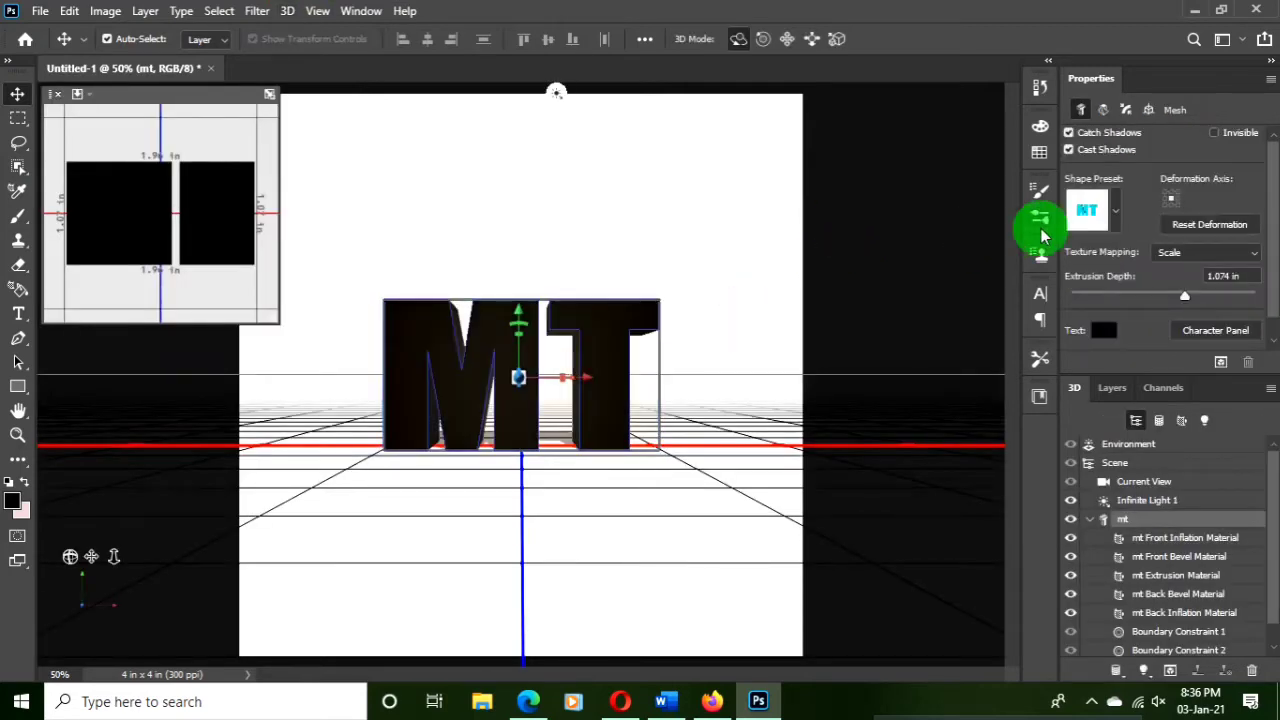
{"action": "left_click", "coordinate": [1117, 219]}
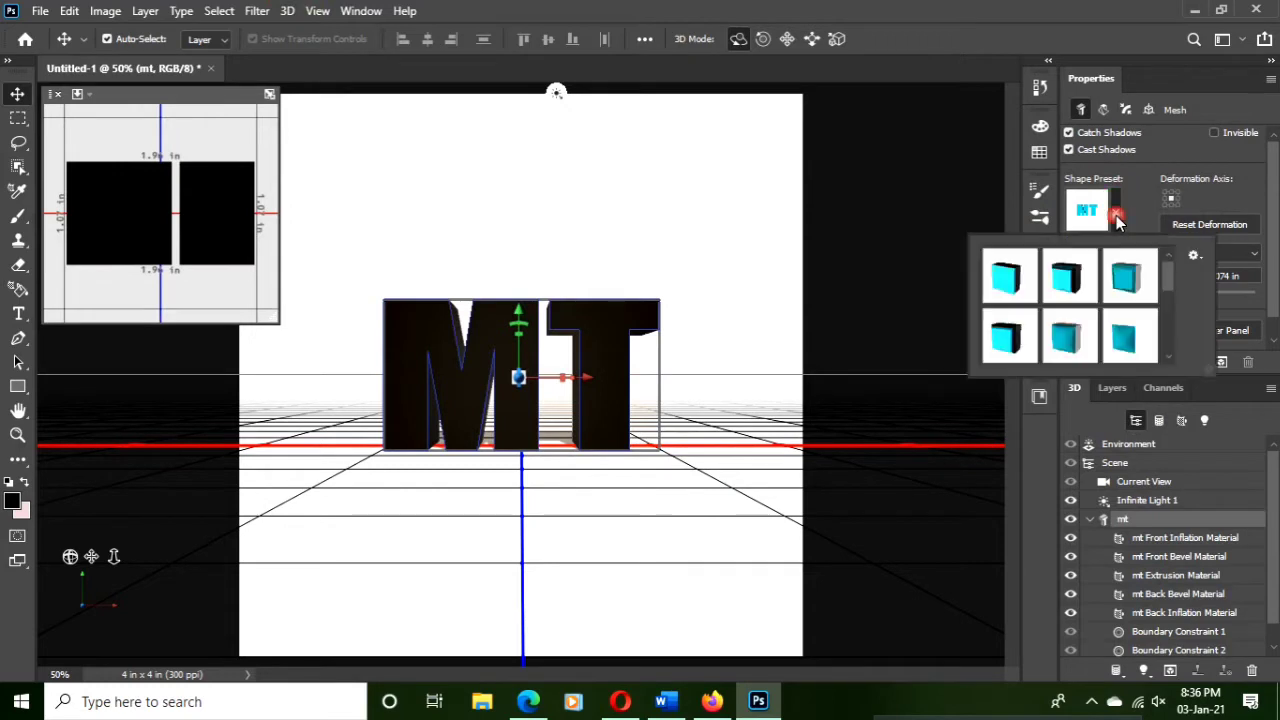
{"action": "left_click", "coordinate": [1093, 291]}
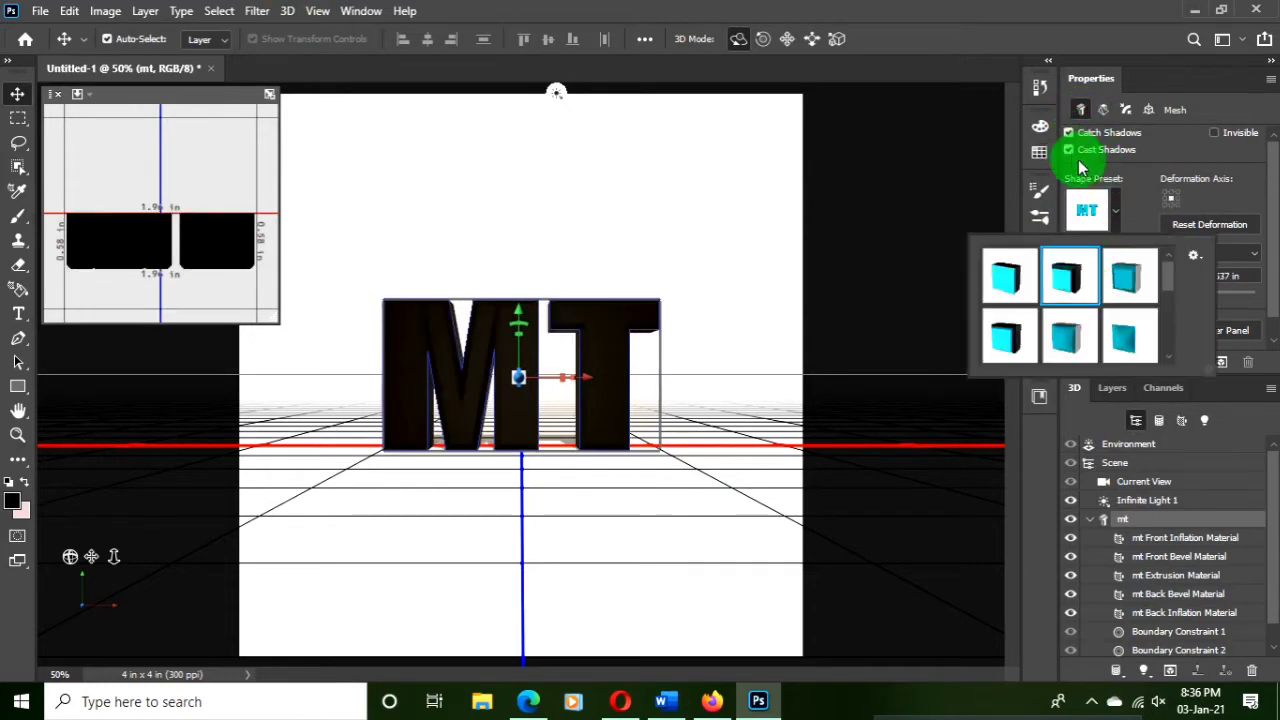
{"action": "left_click", "coordinate": [1136, 209]}
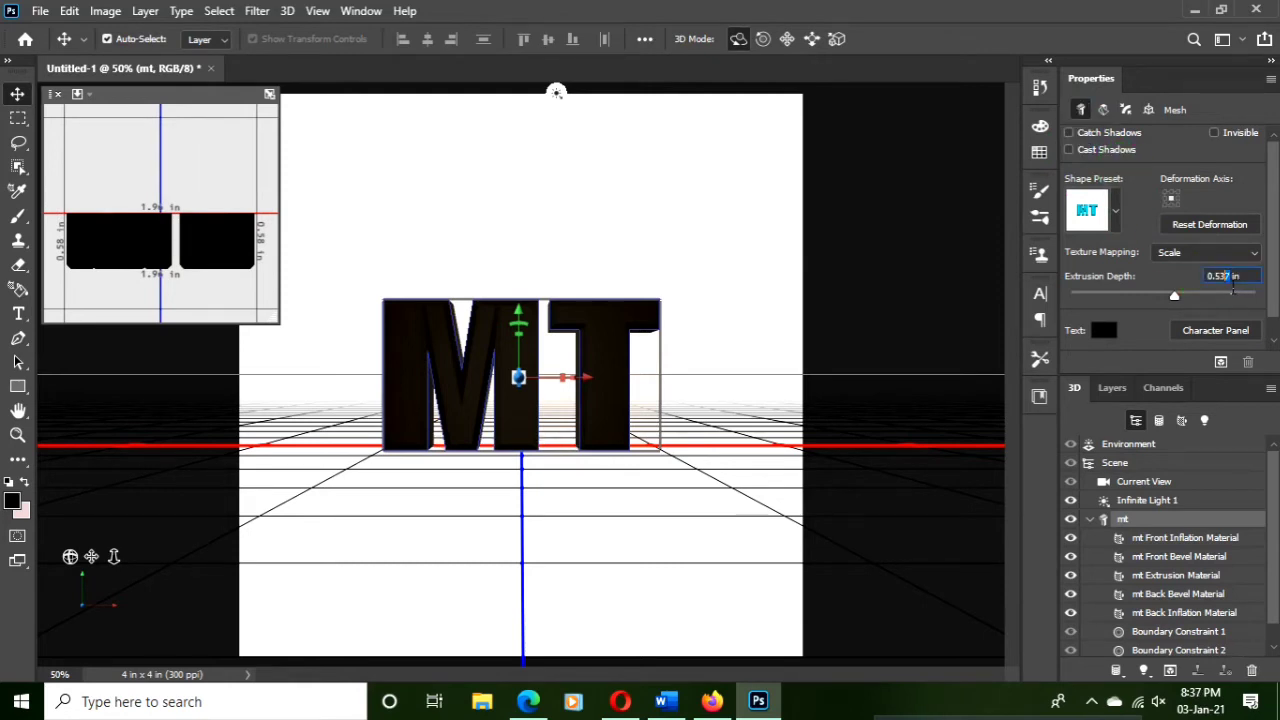
{"action": "type", "text": "0.4"}
{"action": "left_click", "coordinate": [1224, 341]}
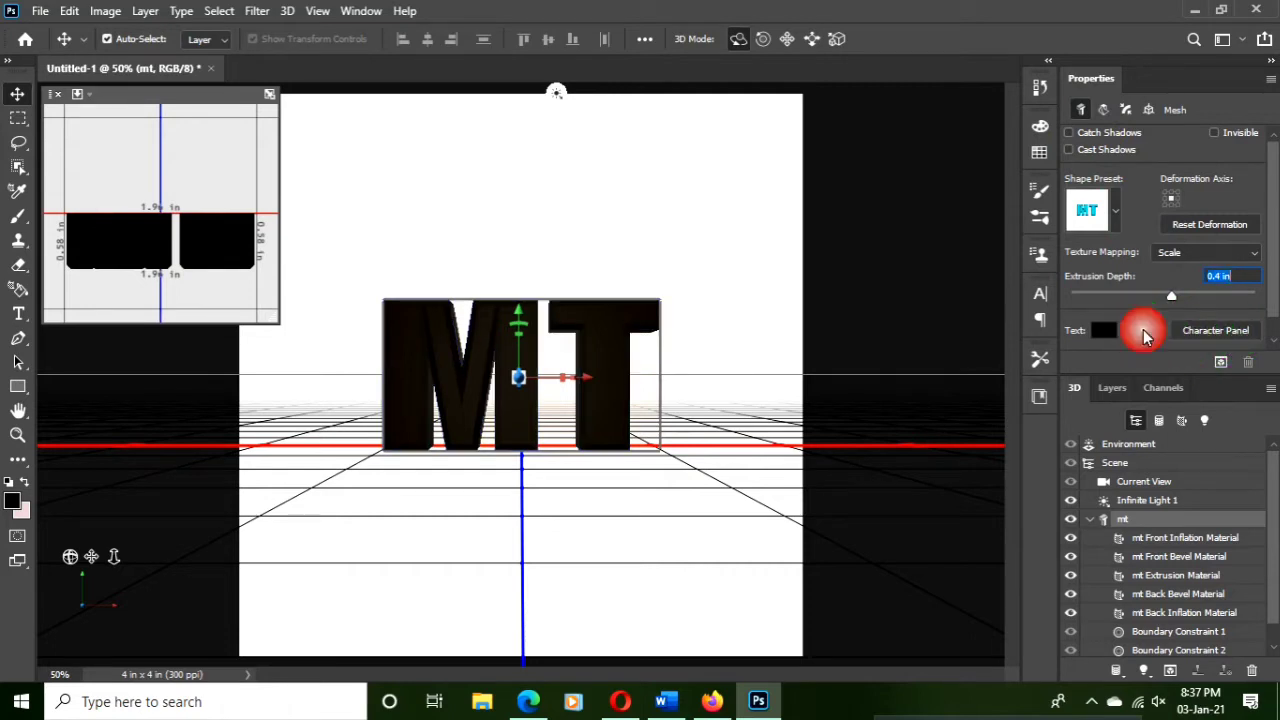
Select the MT Extrusion and Back Bevel materials together
{"action": "left_click", "coordinate": [1169, 540]}
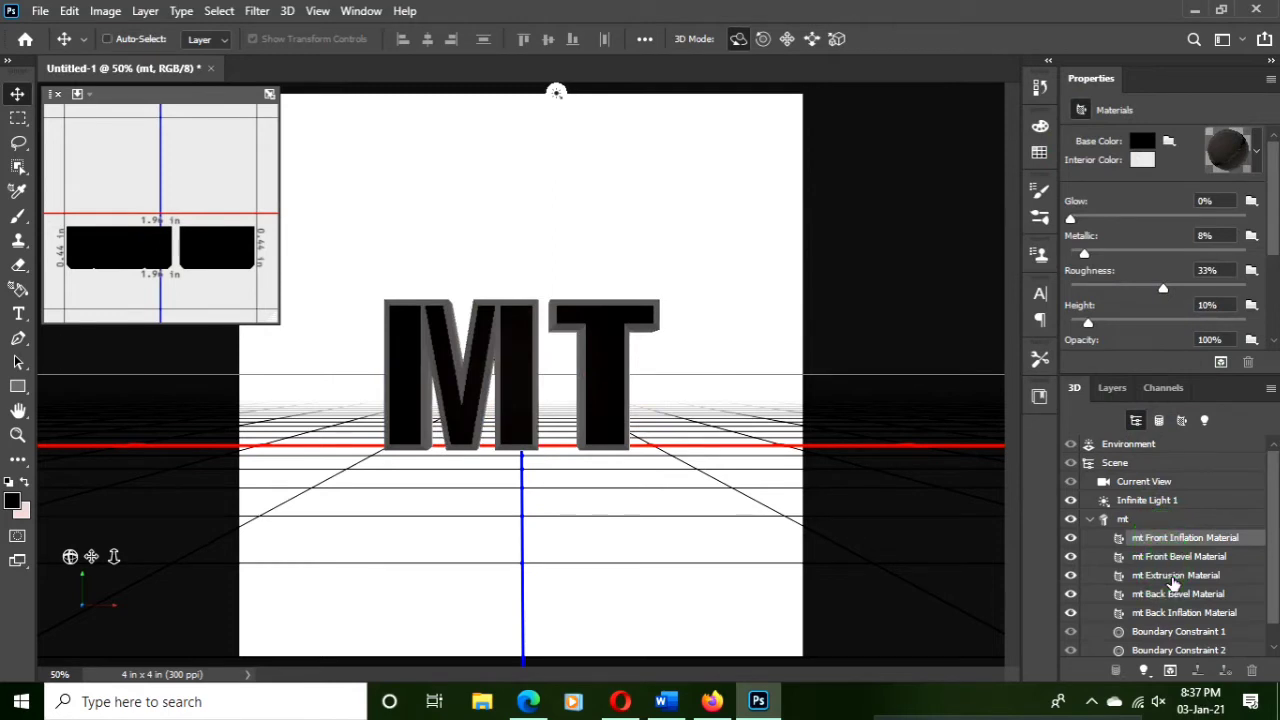
{"action": "left_click", "coordinate": [1176, 578]}
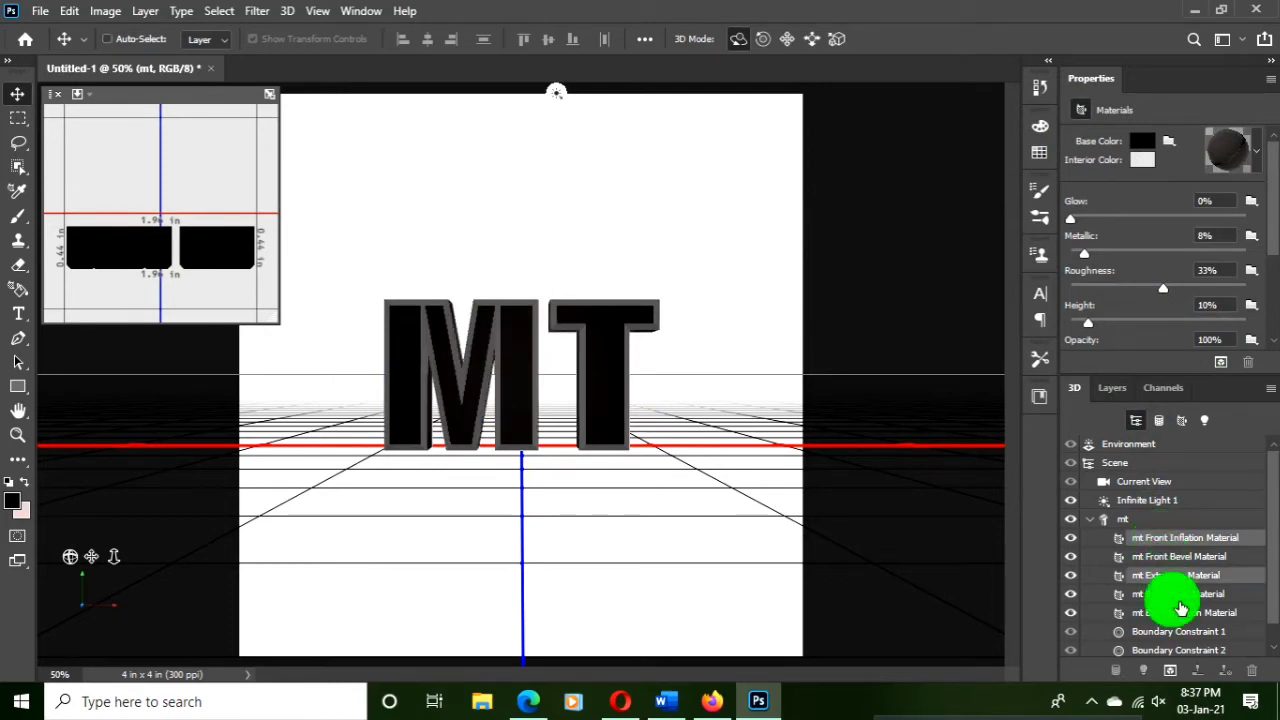
{"action": "left_click", "coordinate": [1185, 597], "text": "ctrl"}
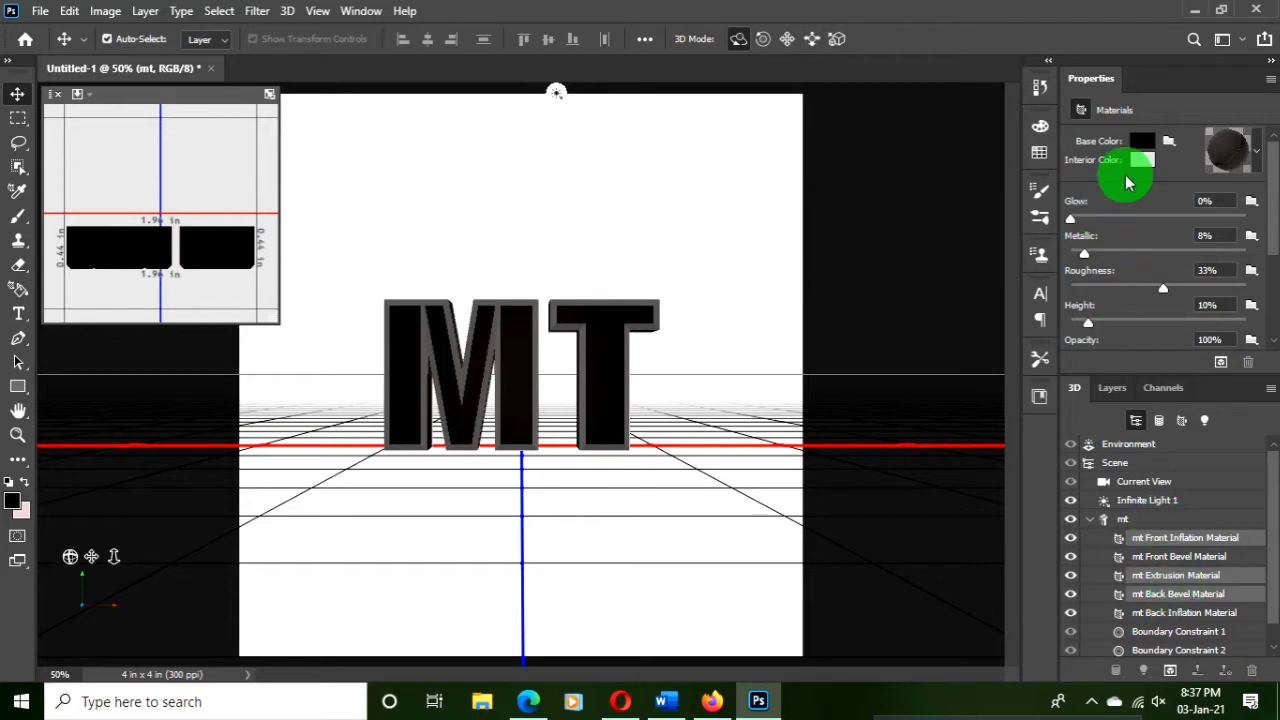
Set the selected materials' base colour to bright blue, hue 222
{"action": "left_click", "coordinate": [1145, 141]}
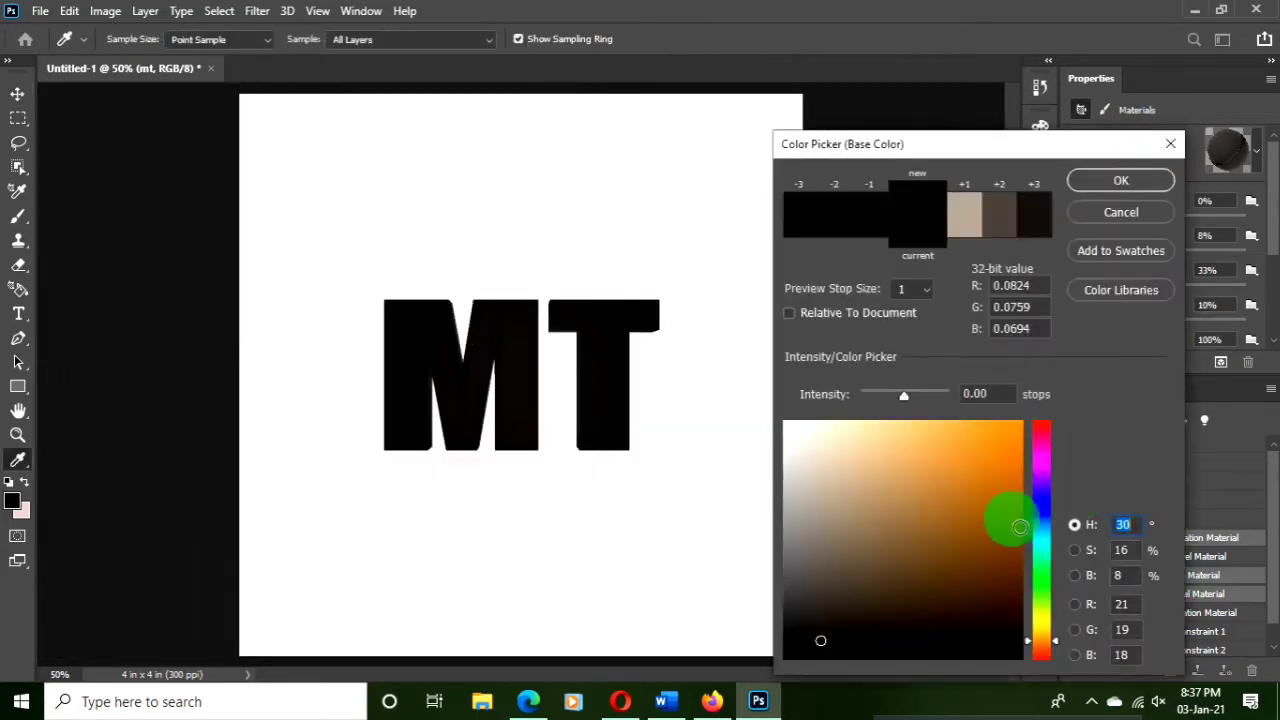
{"action": "left_click", "coordinate": [1042, 512]}
{"action": "left_click", "coordinate": [1012, 506]}
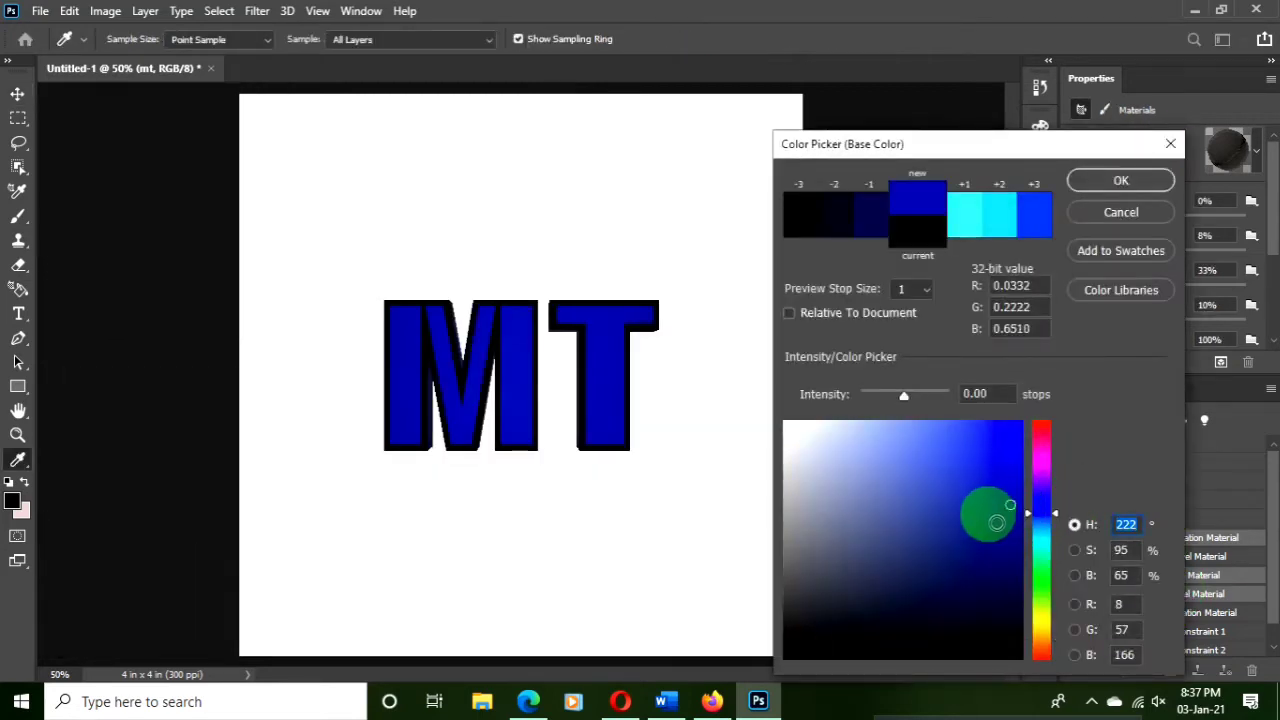
{"action": "left_click", "coordinate": [1007, 494]}
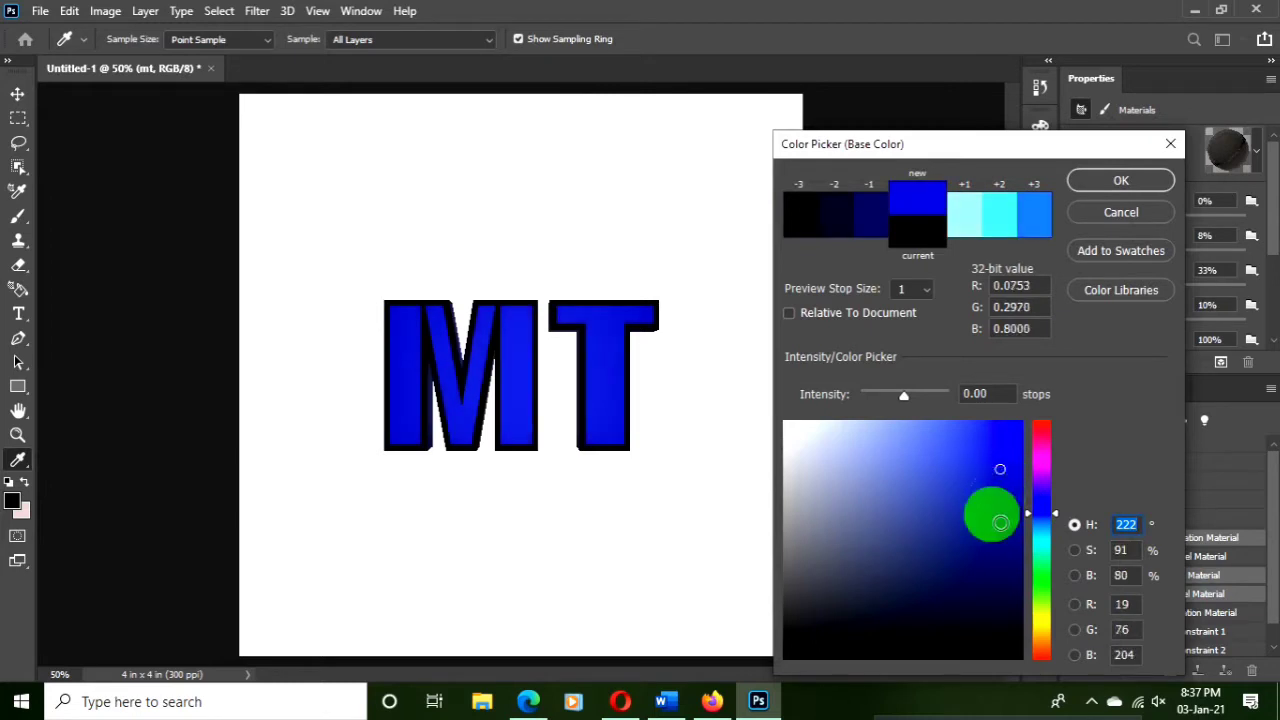
{"action": "left_click", "coordinate": [1006, 470]}
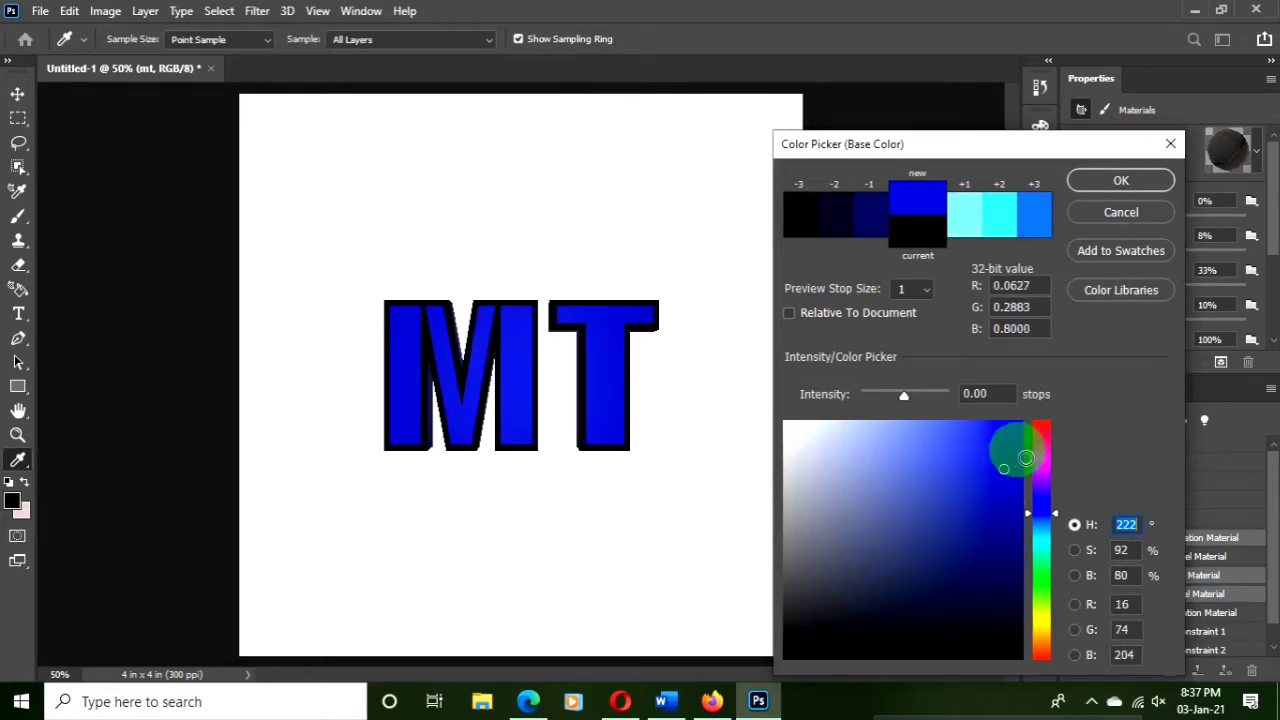
{"action": "left_click", "coordinate": [988, 450]}
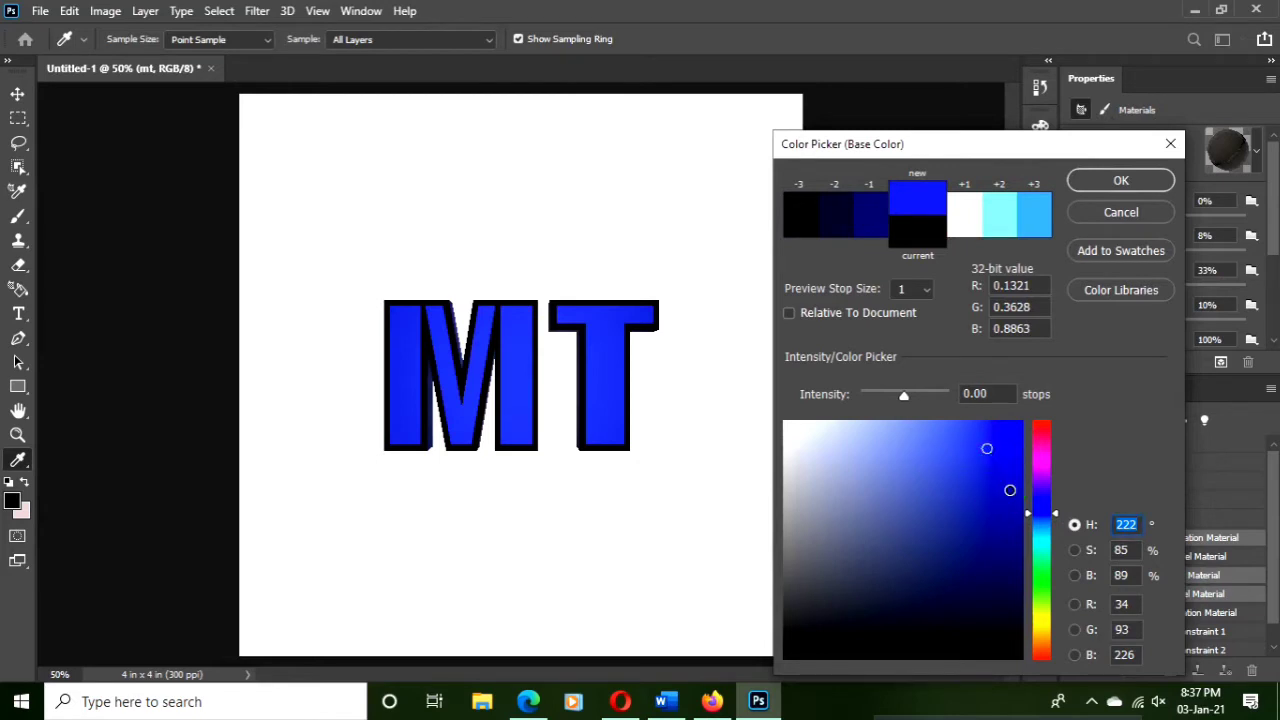
{"action": "left_click", "coordinate": [1010, 490]}
{"action": "left_click", "coordinate": [1000, 463]}
{"action": "left_click", "coordinate": [994, 448]}
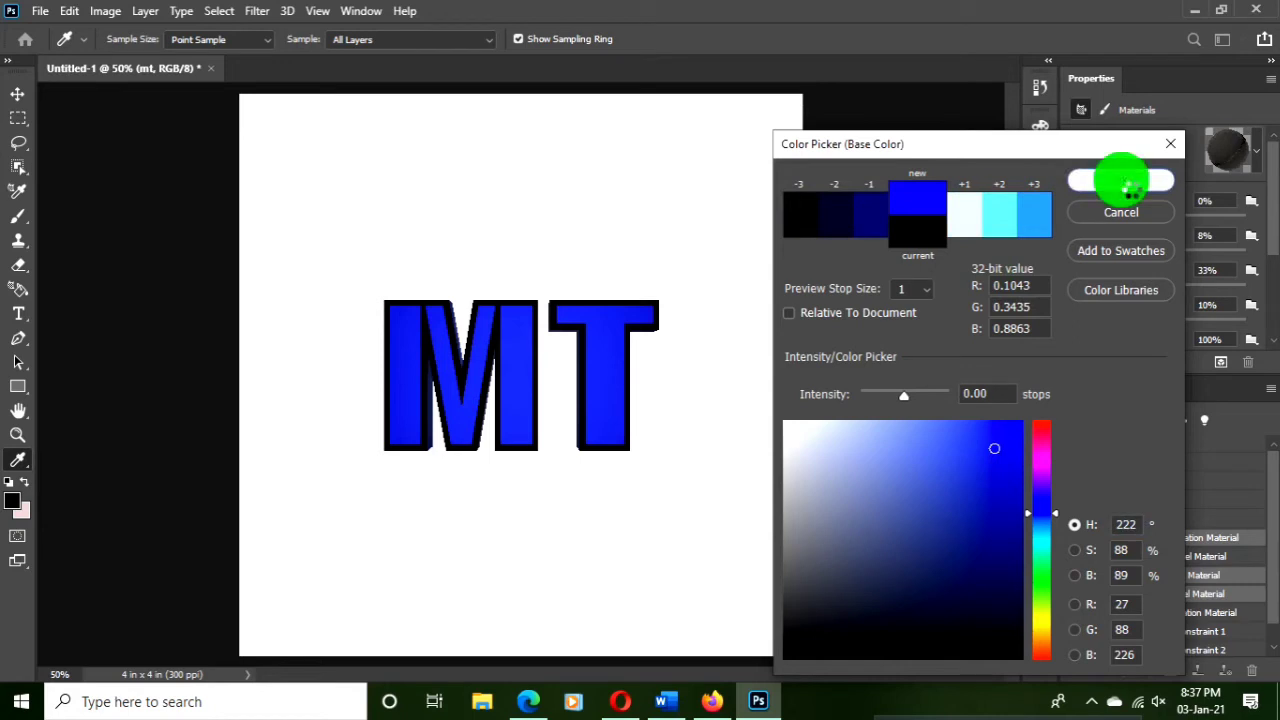
{"action": "left_click", "coordinate": [1128, 185]}
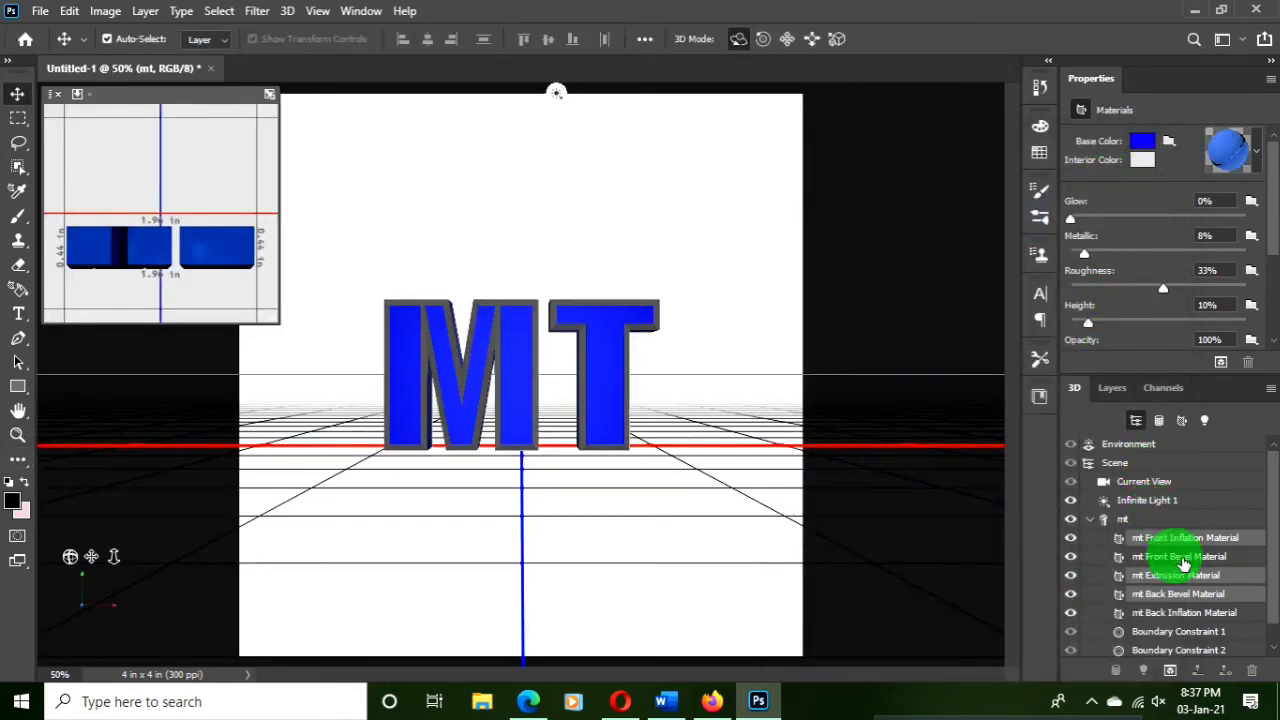
Set material refraction to 3, then select the Front Bevel and Back Inflation materials
{"action": "scroll", "coordinate": [1124, 334], "scroll_direction": "down", "scroll_amount": 1}
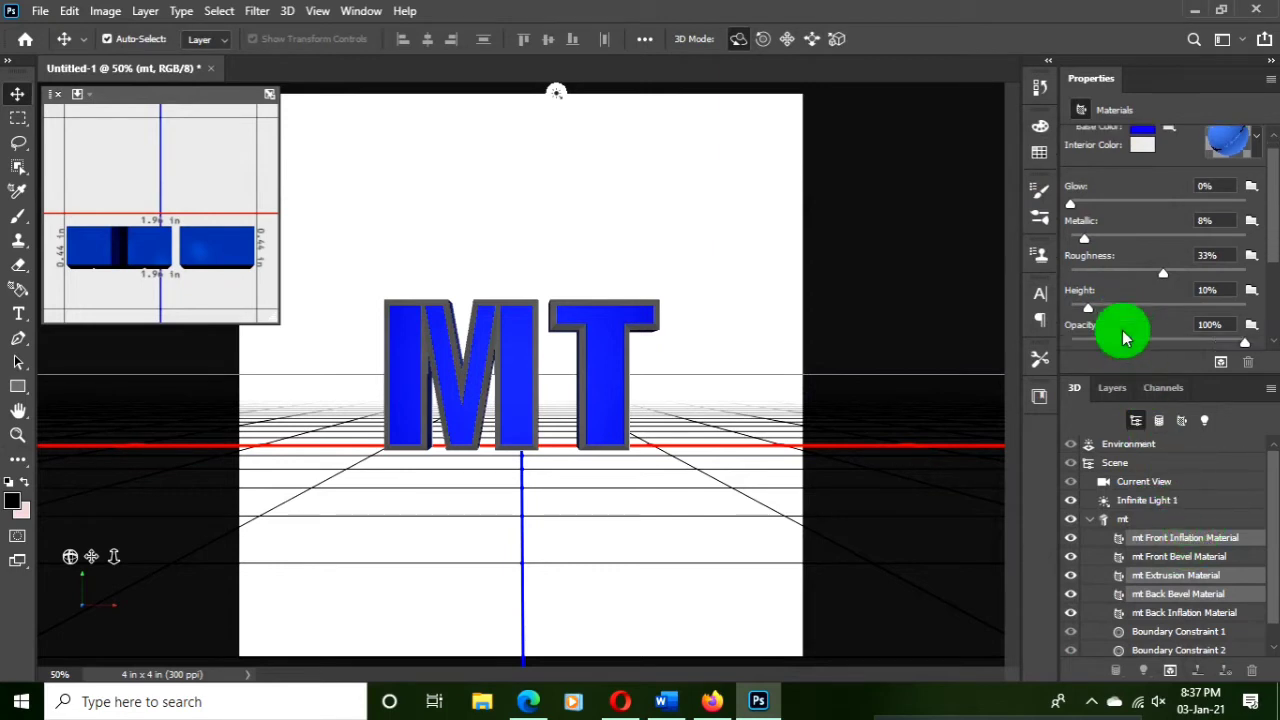
{"action": "scroll", "coordinate": [1124, 334], "scroll_direction": "down", "scroll_amount": 1}
{"action": "scroll", "coordinate": [1124, 335], "scroll_direction": "down", "scroll_amount": 1}
{"action": "left_click_drag", "start_coordinate": [1071, 333], "coordinate": [1075, 343]}
{"action": "type", "text": "3"}
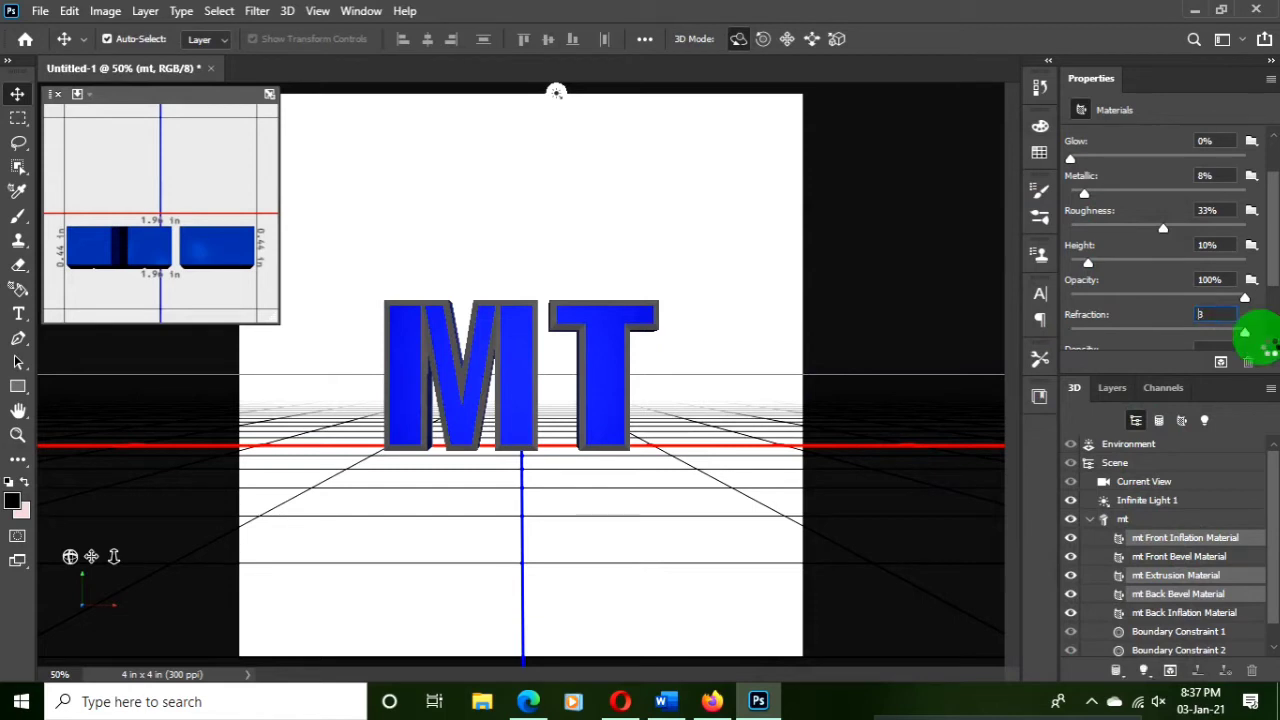
{"action": "key", "text": "Return"}
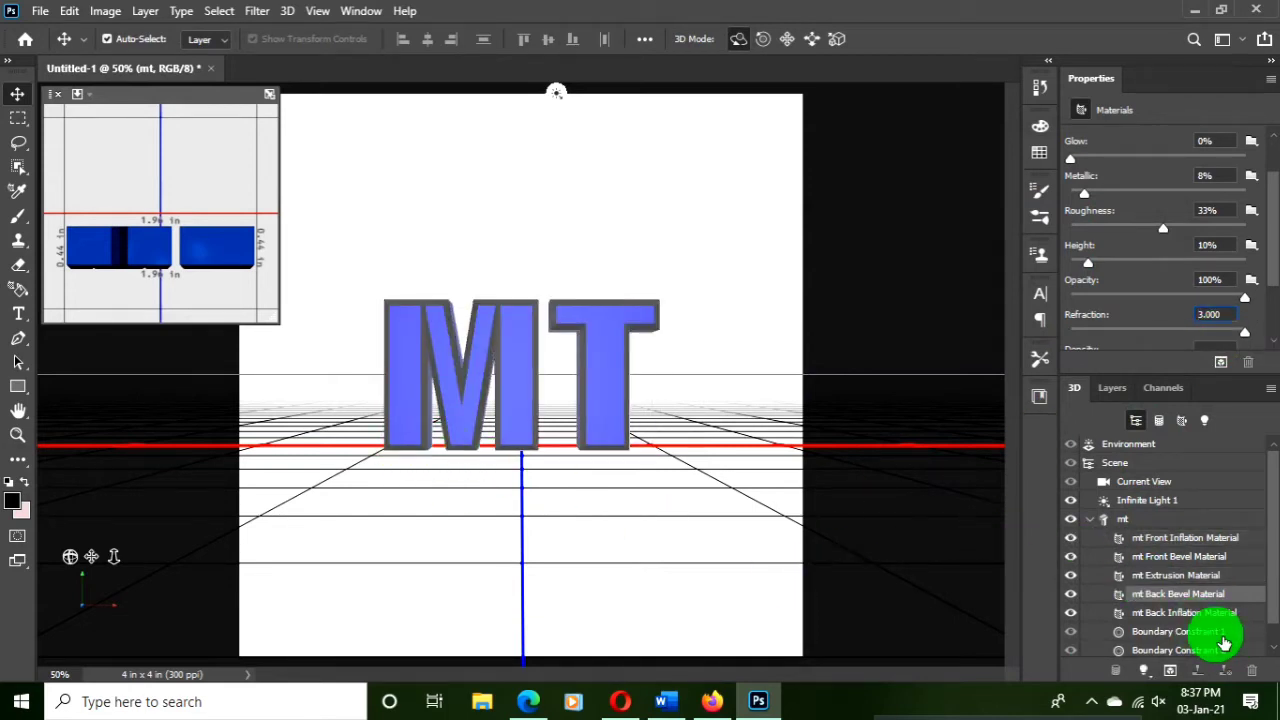
{"action": "left_click", "coordinate": [1195, 560]}
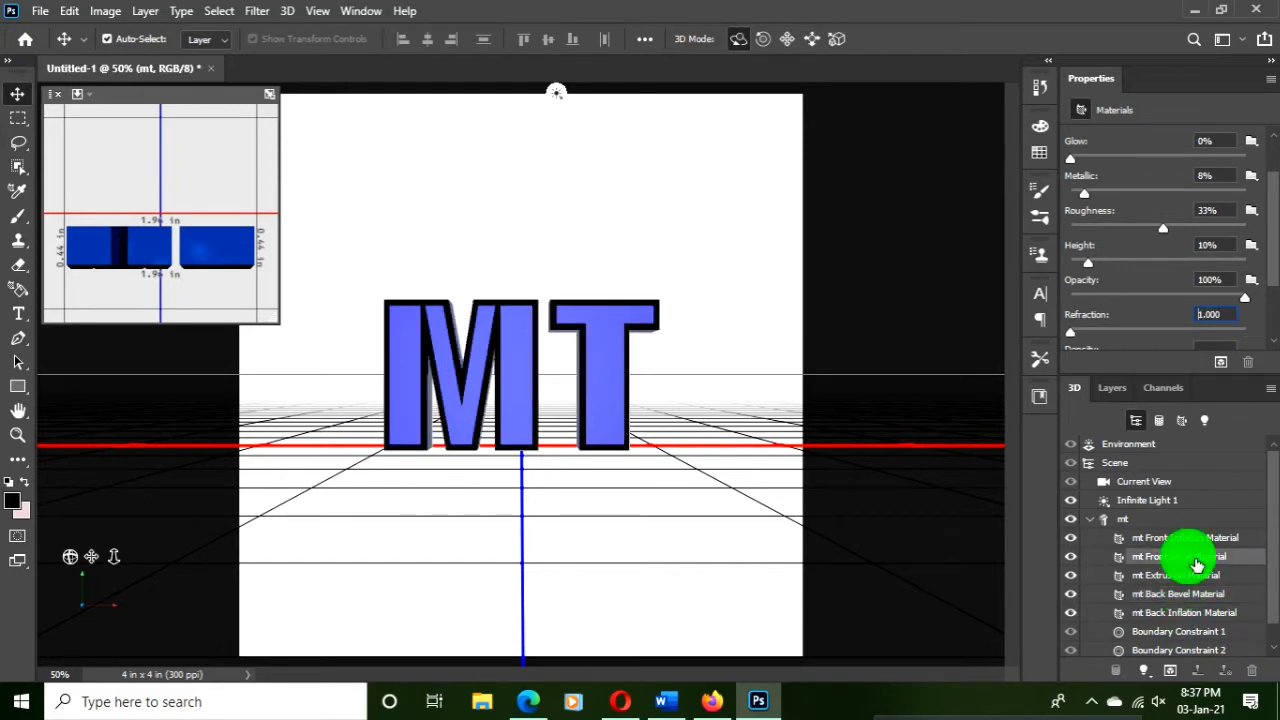
{"action": "left_click", "coordinate": [1200, 613]}
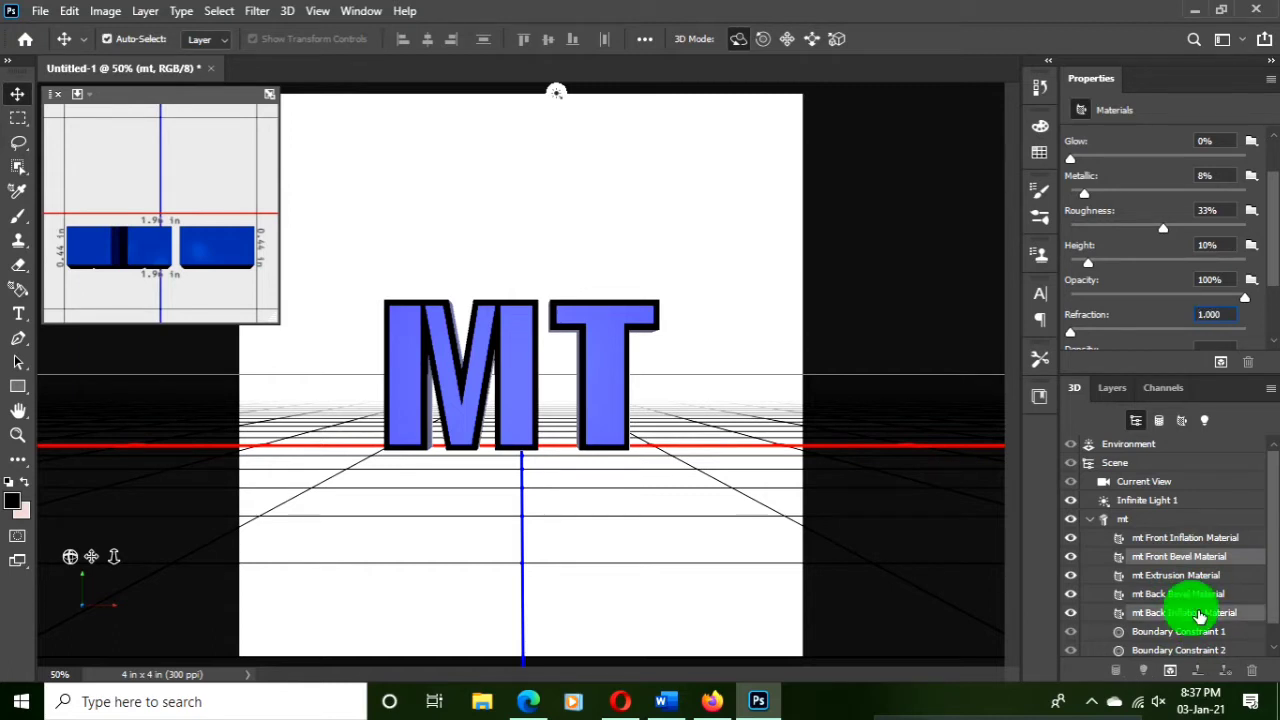
Give the Front Bevel and Back Inflation materials a bright saturated yellow base colour, hue 56
{"action": "scroll", "coordinate": [1137, 157], "scroll_direction": "up", "scroll_amount": 2}
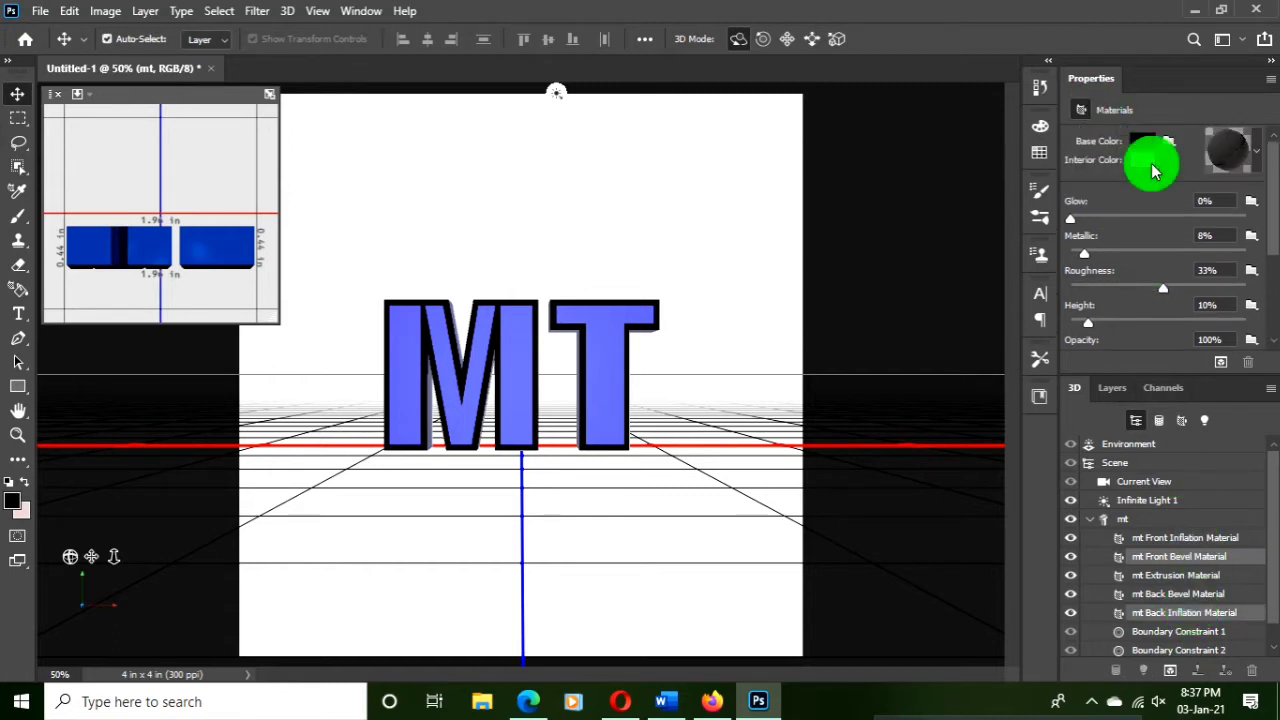
{"action": "left_click", "coordinate": [1143, 146]}
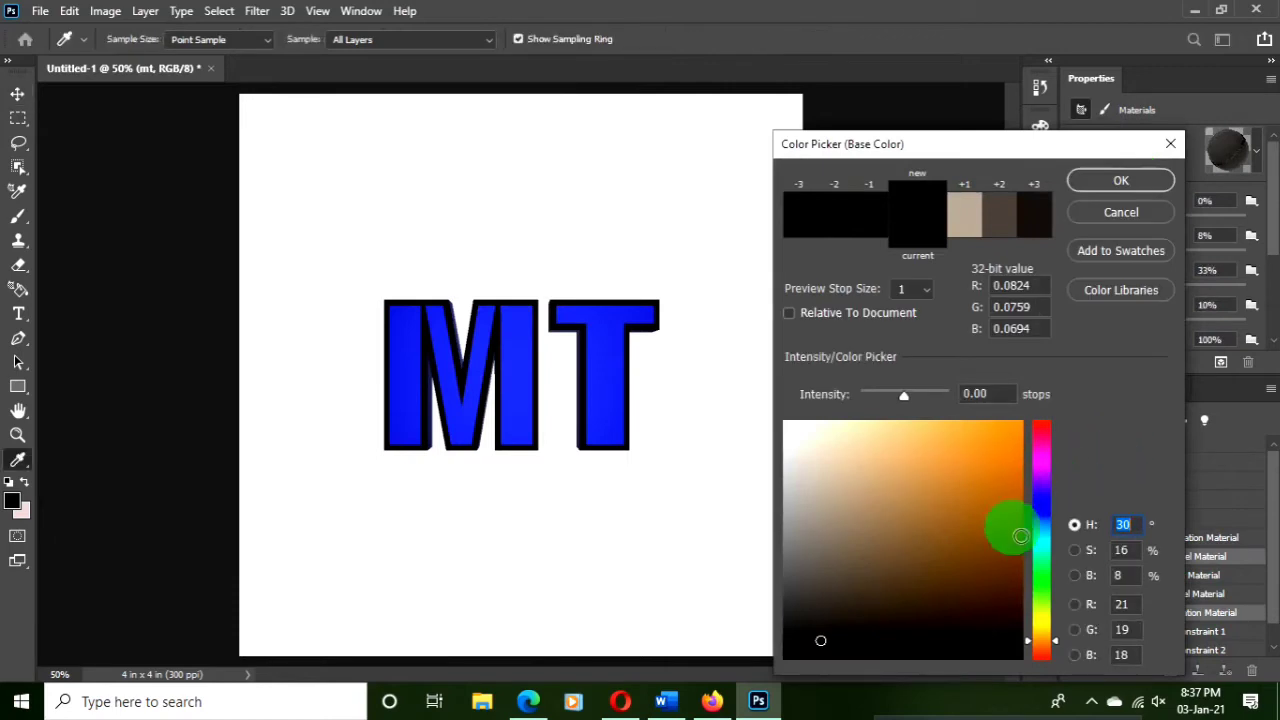
{"action": "left_click", "coordinate": [1041, 612]}
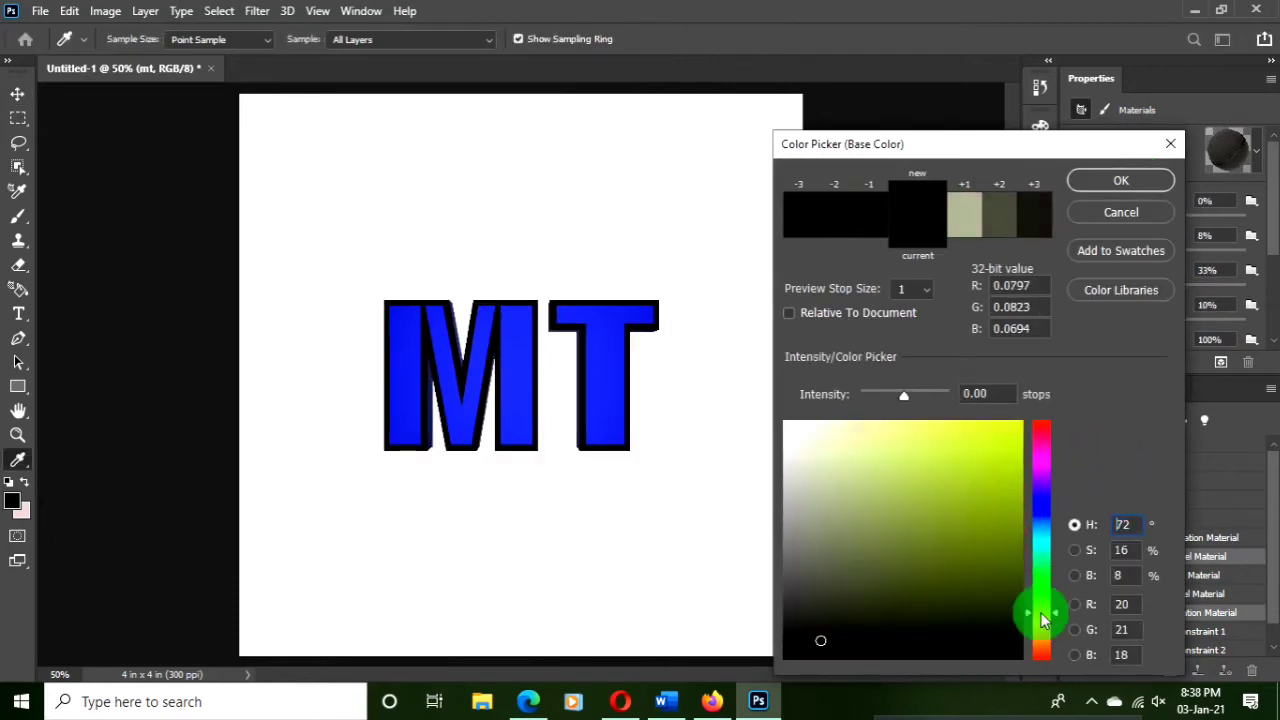
{"action": "left_click", "coordinate": [1043, 625]}
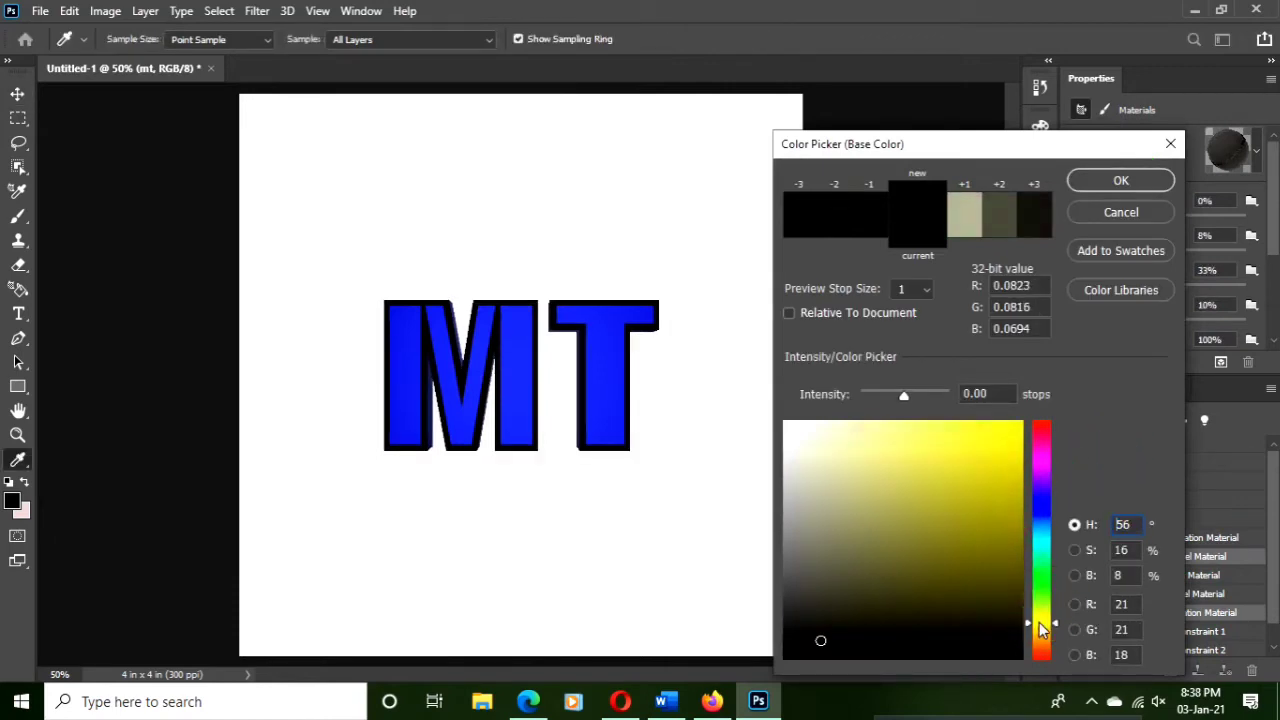
{"action": "left_click_drag", "start_coordinate": [969, 459], "coordinate": [998, 441]}
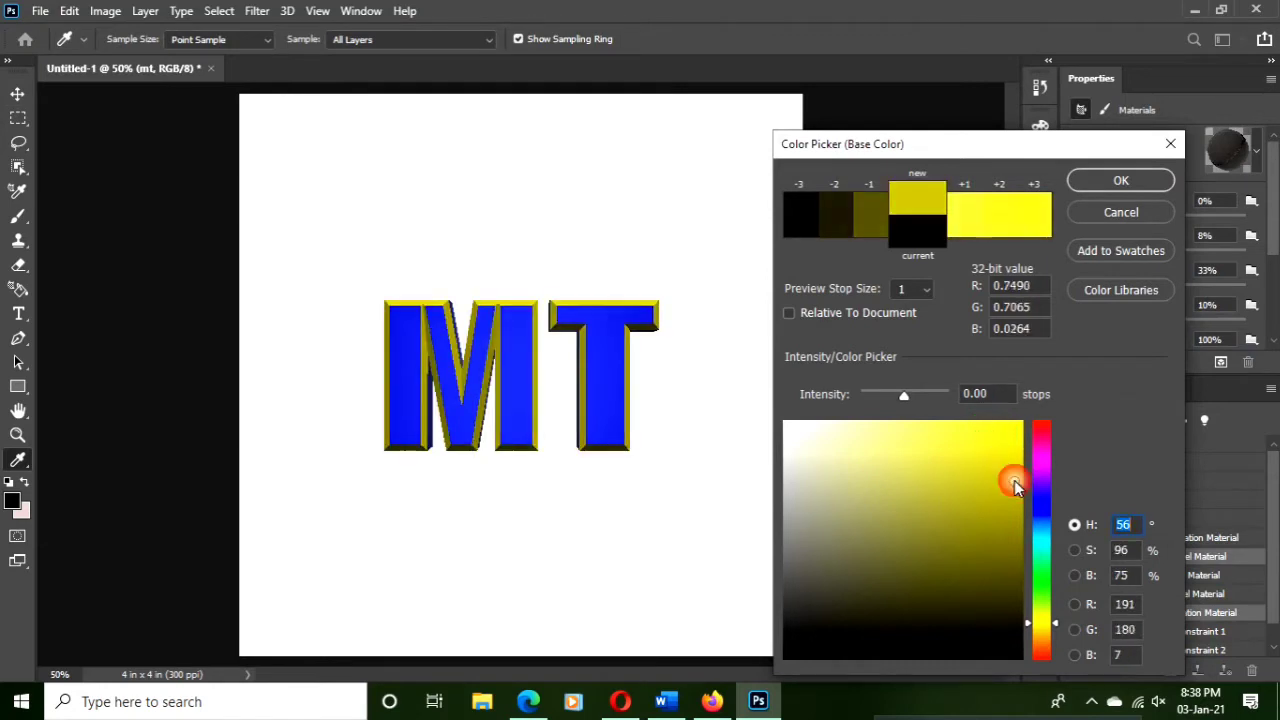
{"action": "mouse_move", "coordinate": [1017, 472]}
{"action": "left_mouse_down"}
{"action": "mouse_move", "coordinate": [1028, 466]}
{"action": "mouse_move", "coordinate": [1008, 431]}
{"action": "left_mouse_up"}
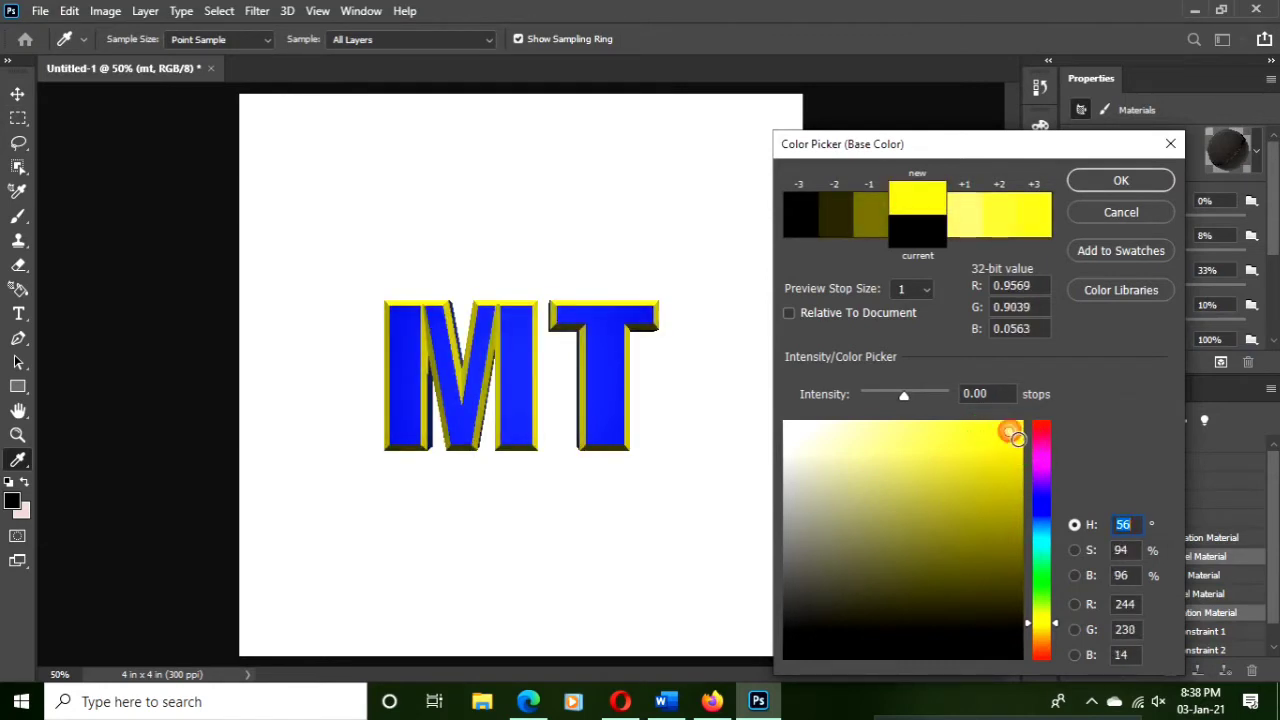
{"action": "left_click", "coordinate": [1118, 193]}
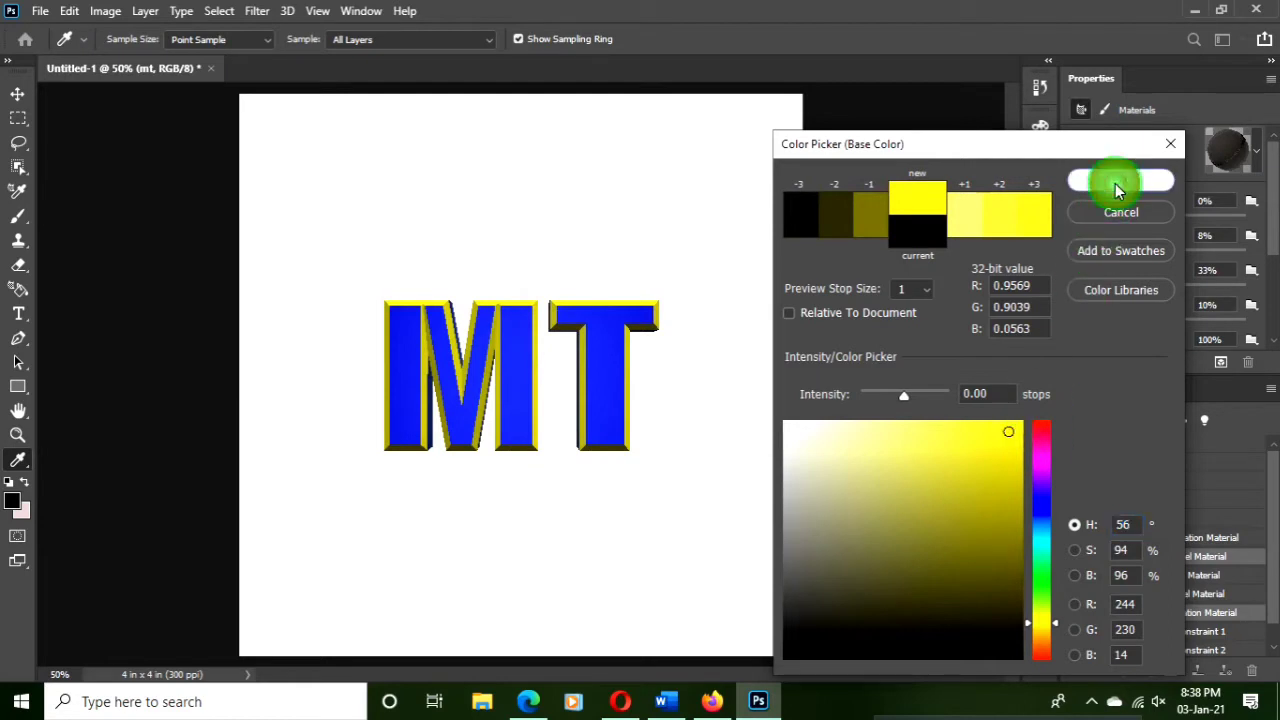
{"action": "left_click", "coordinate": [1120, 186]}
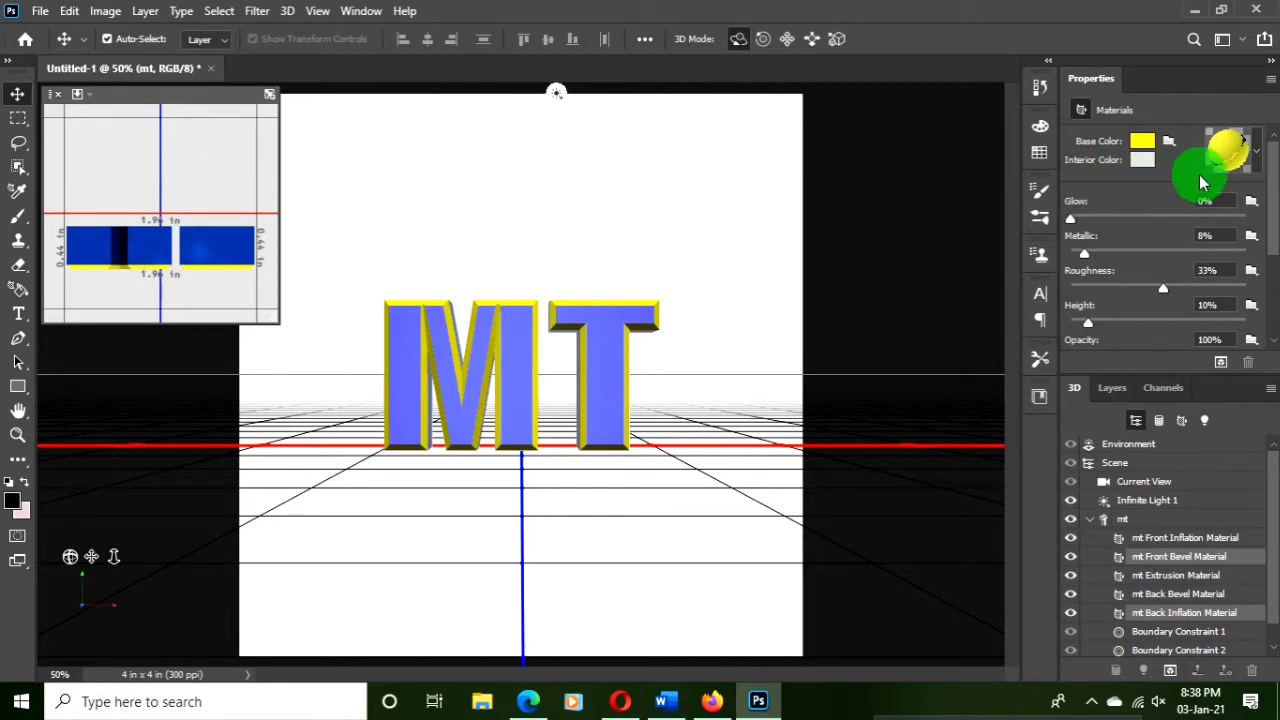
Apply a gold material preset to the back inflation material, with 3% glow and refraction 2.977
{"action": "left_click", "coordinate": [1258, 160]}
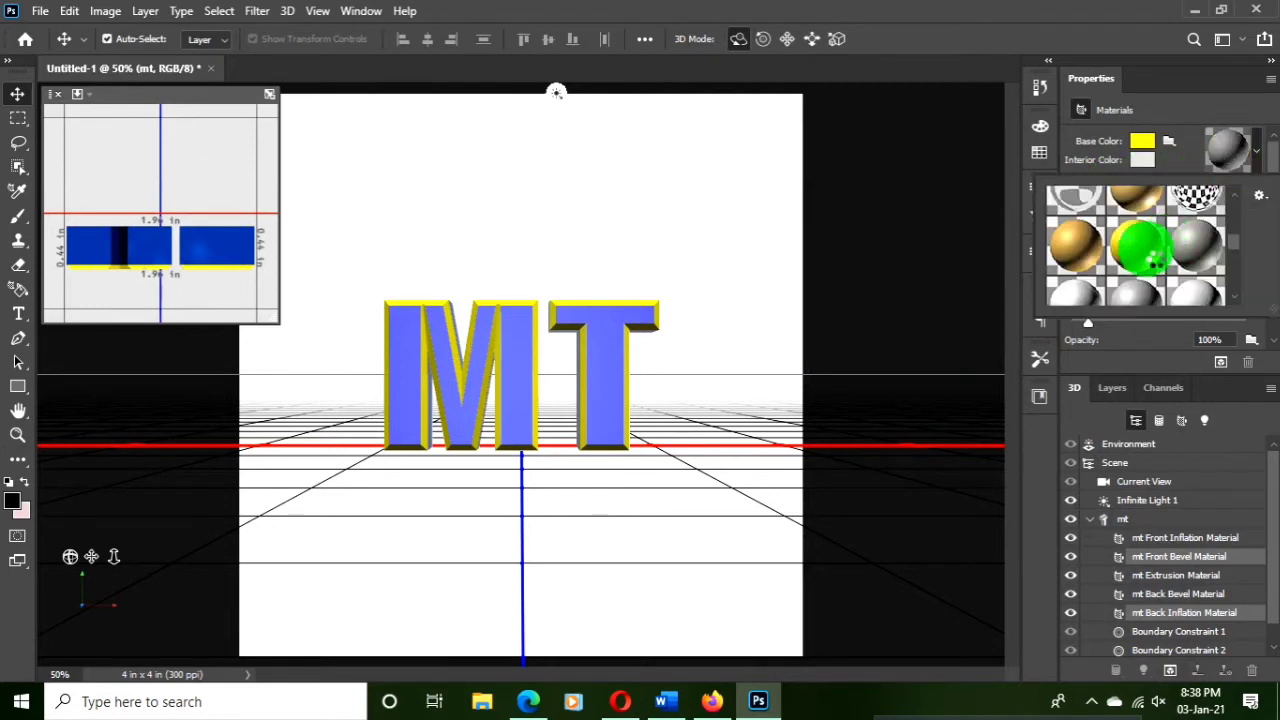
{"action": "left_click", "coordinate": [1152, 255]}
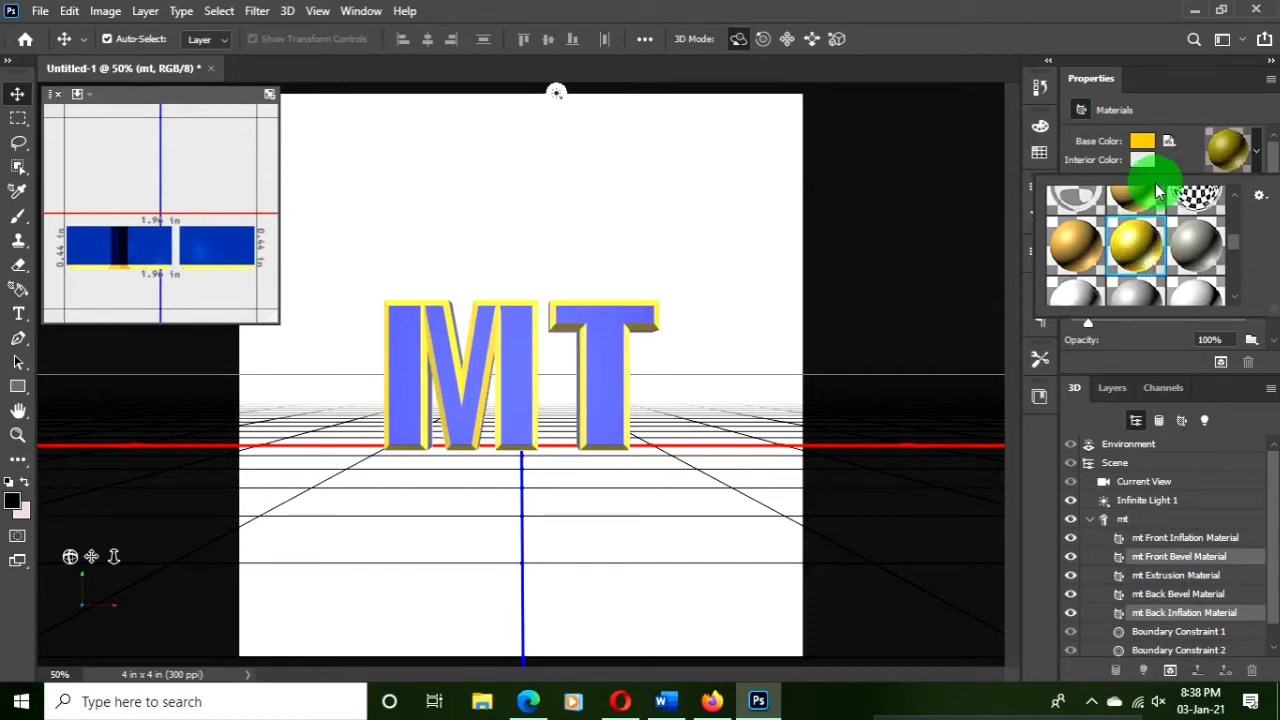
{"action": "left_click", "coordinate": [1238, 450]}
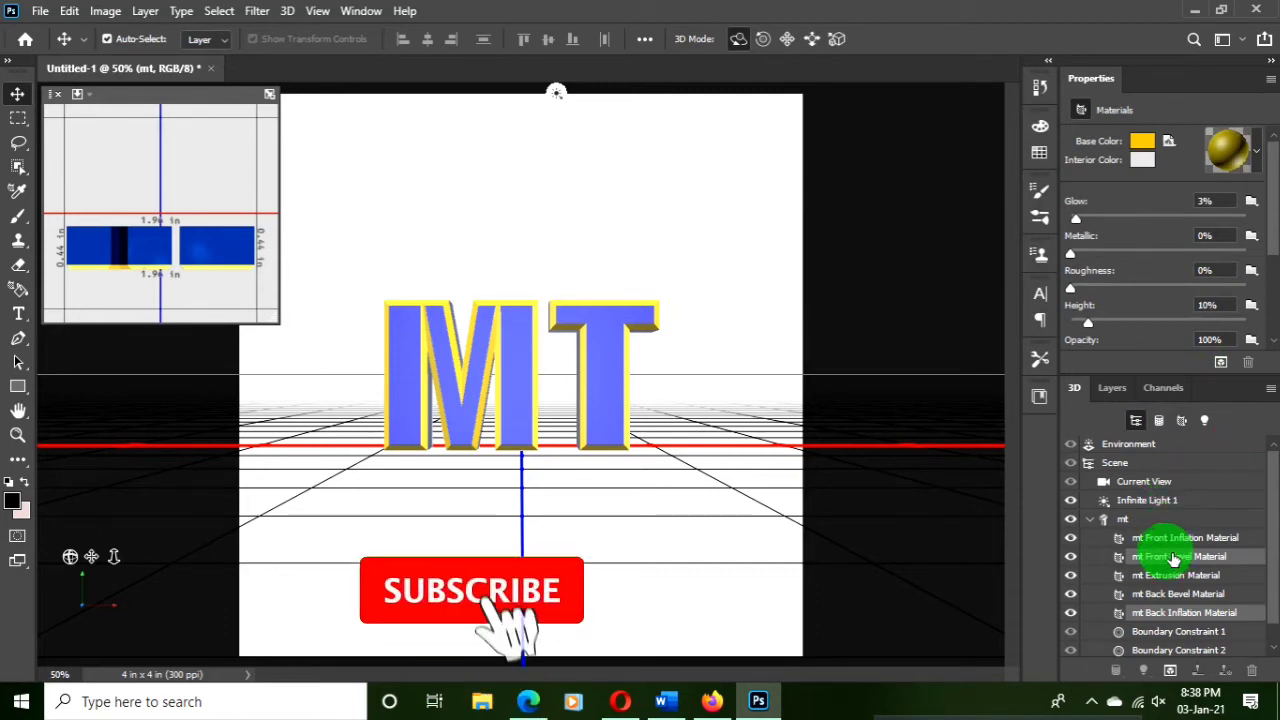
{"action": "scroll", "coordinate": [1178, 316], "scroll_direction": "down", "scroll_amount": 1}
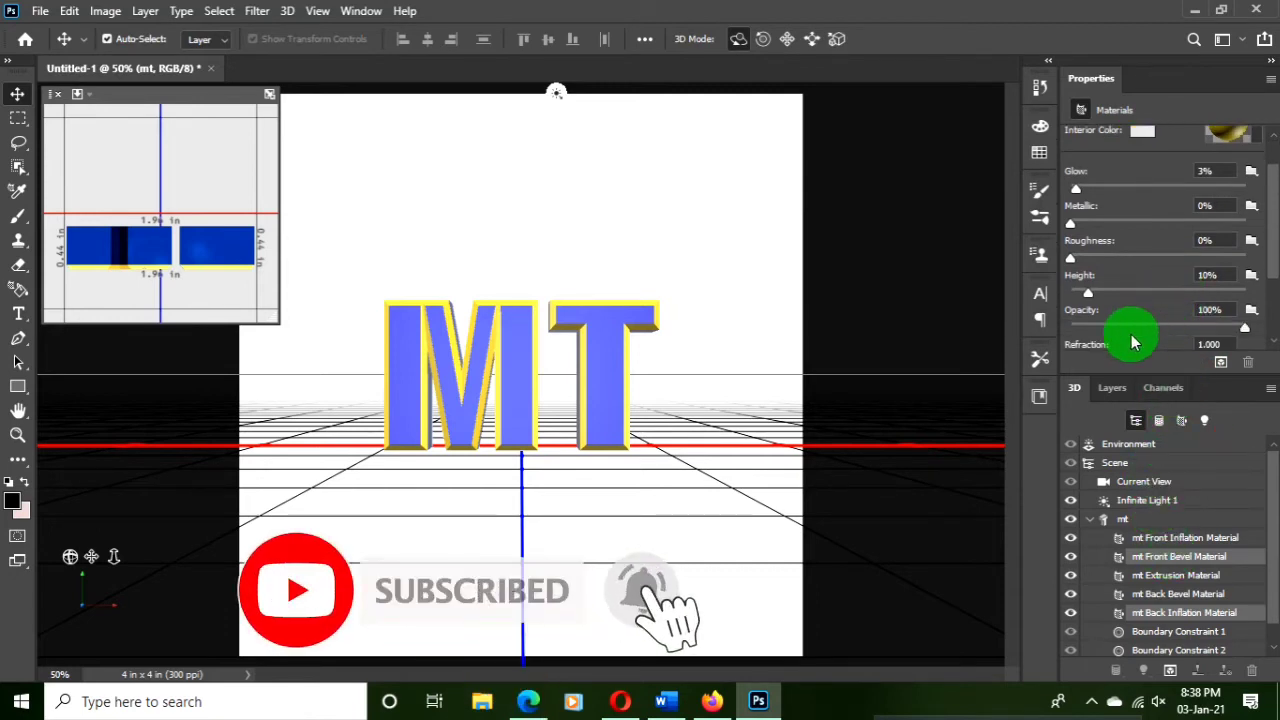
{"action": "scroll", "coordinate": [1128, 334], "scroll_direction": "down", "scroll_amount": 1}
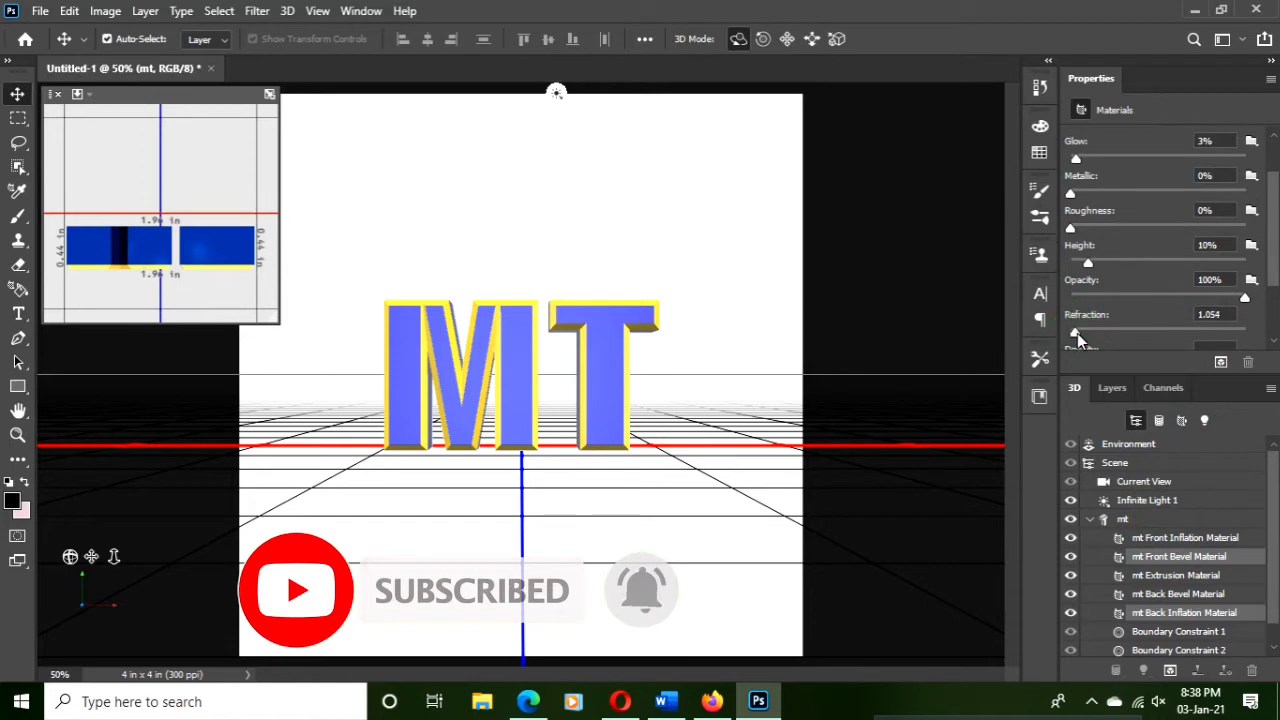
{"action": "left_click_drag", "start_coordinate": [1242, 340], "coordinate": [1238, 343]}
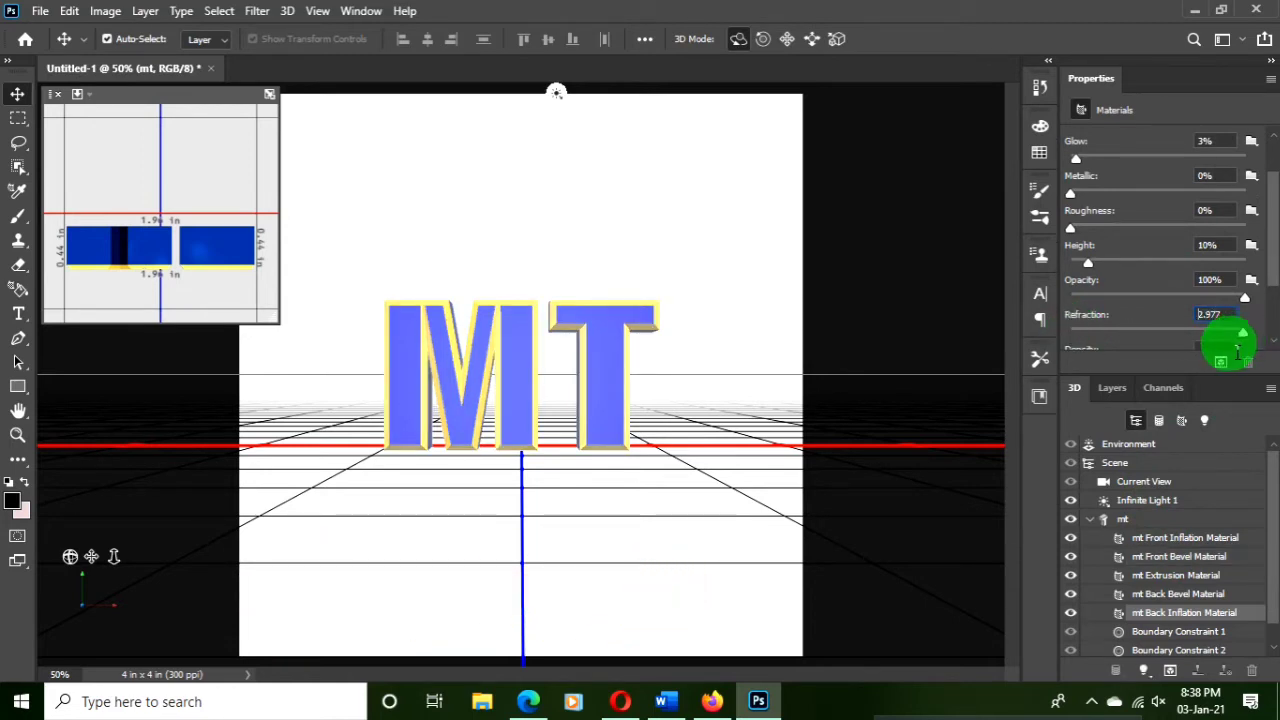
{"action": "scroll", "coordinate": [1183, 583], "scroll_direction": "down", "scroll_amount": 1}
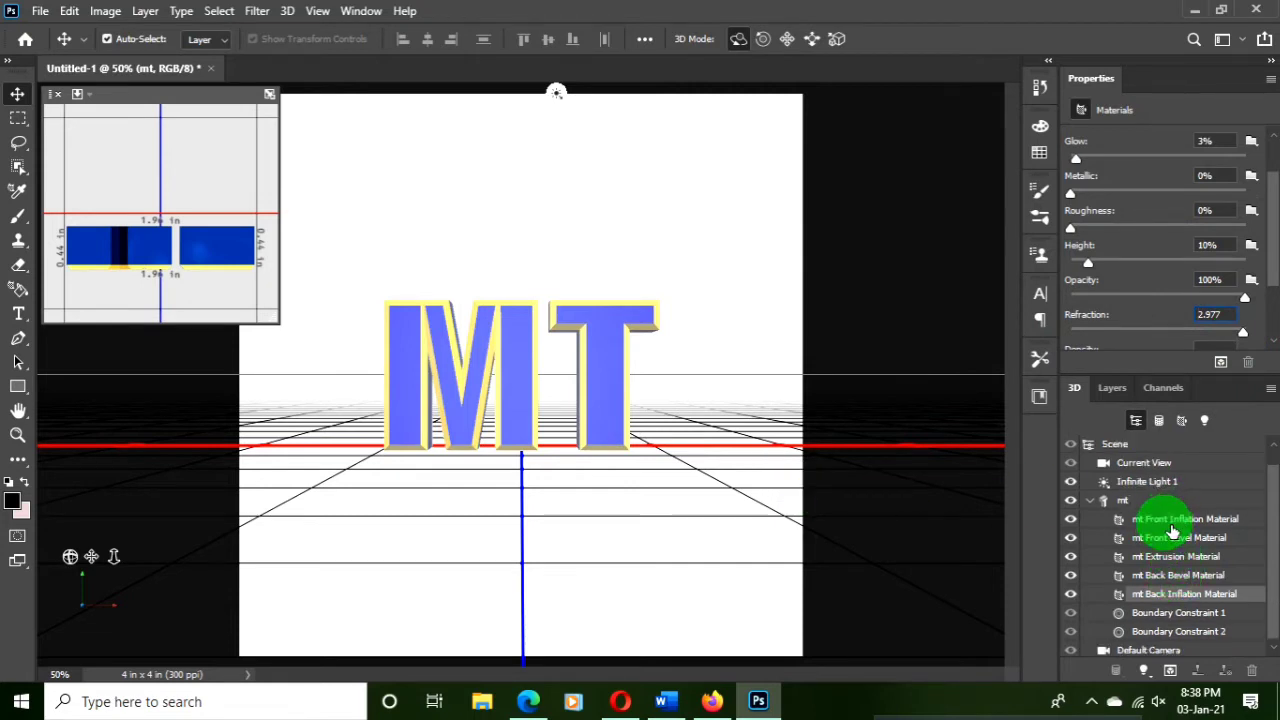
{"action": "scroll", "coordinate": [1191, 557], "scroll_direction": "up", "scroll_amount": 1}
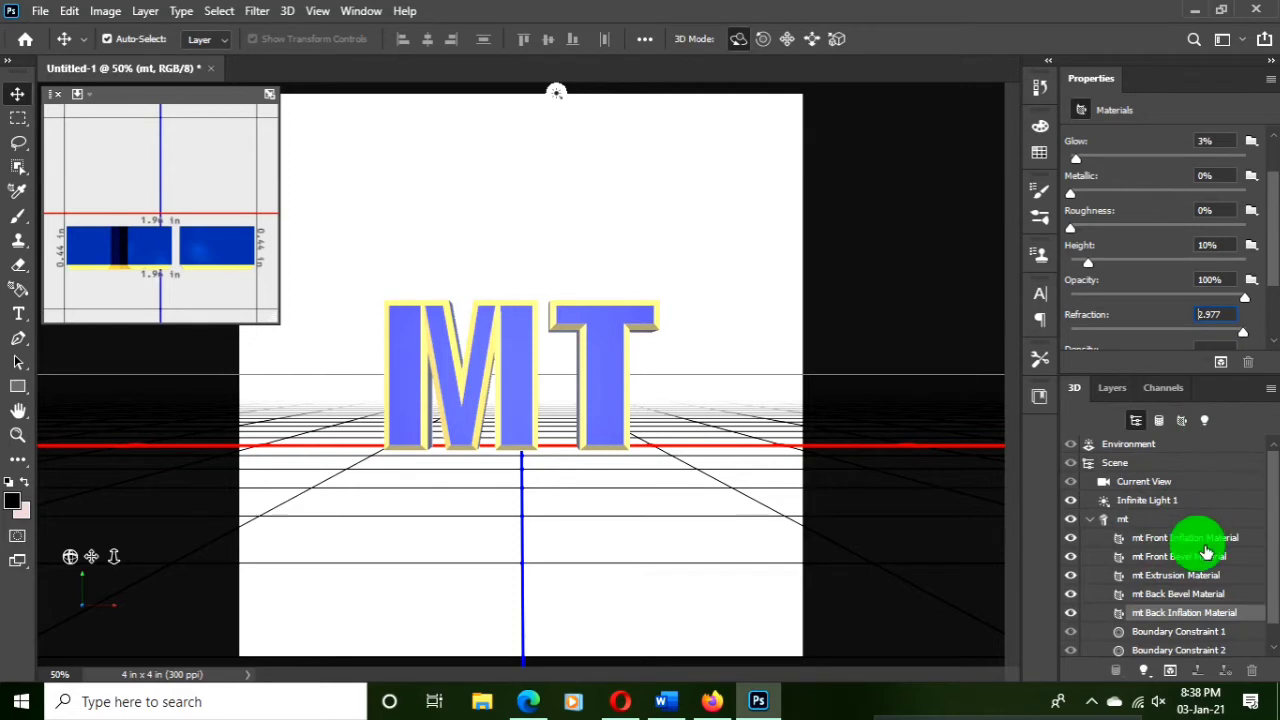
{"action": "scroll", "coordinate": [1201, 553], "scroll_direction": "down", "scroll_amount": 1}
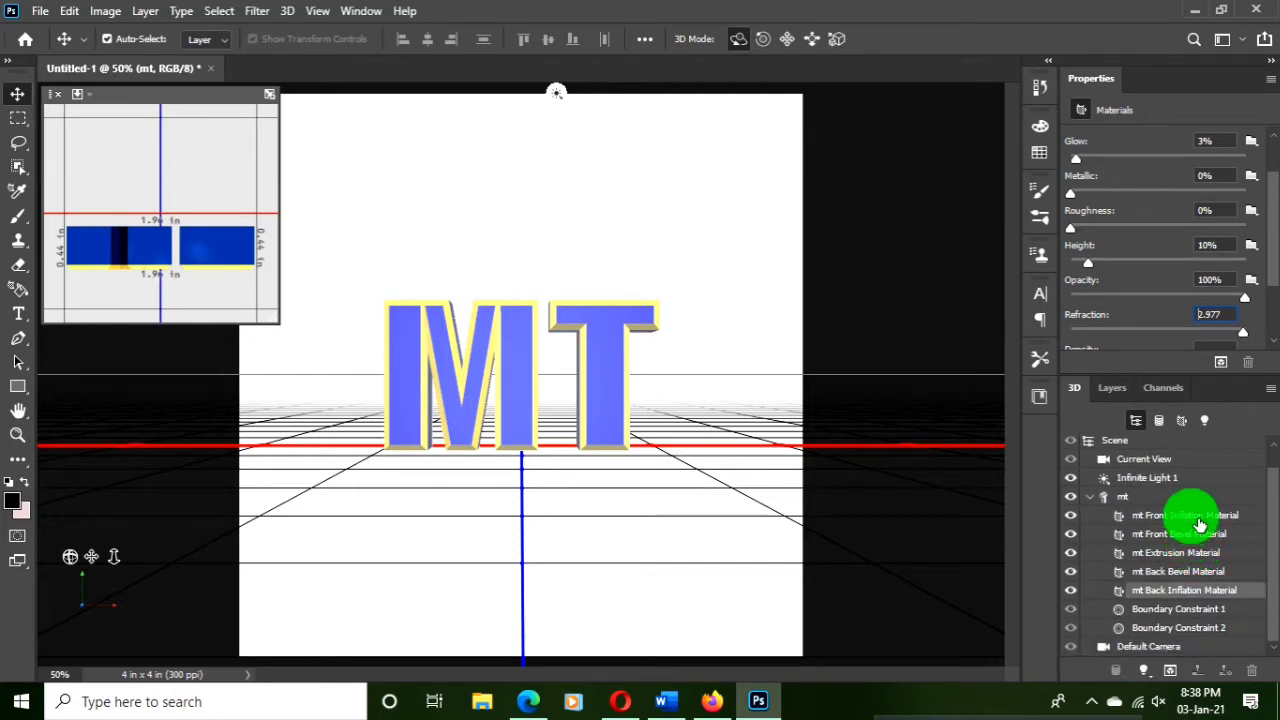
Select all five MT materials, from Front Inflation onward, and set their density to 19%
{"action": "left_click", "coordinate": [1198, 517]}
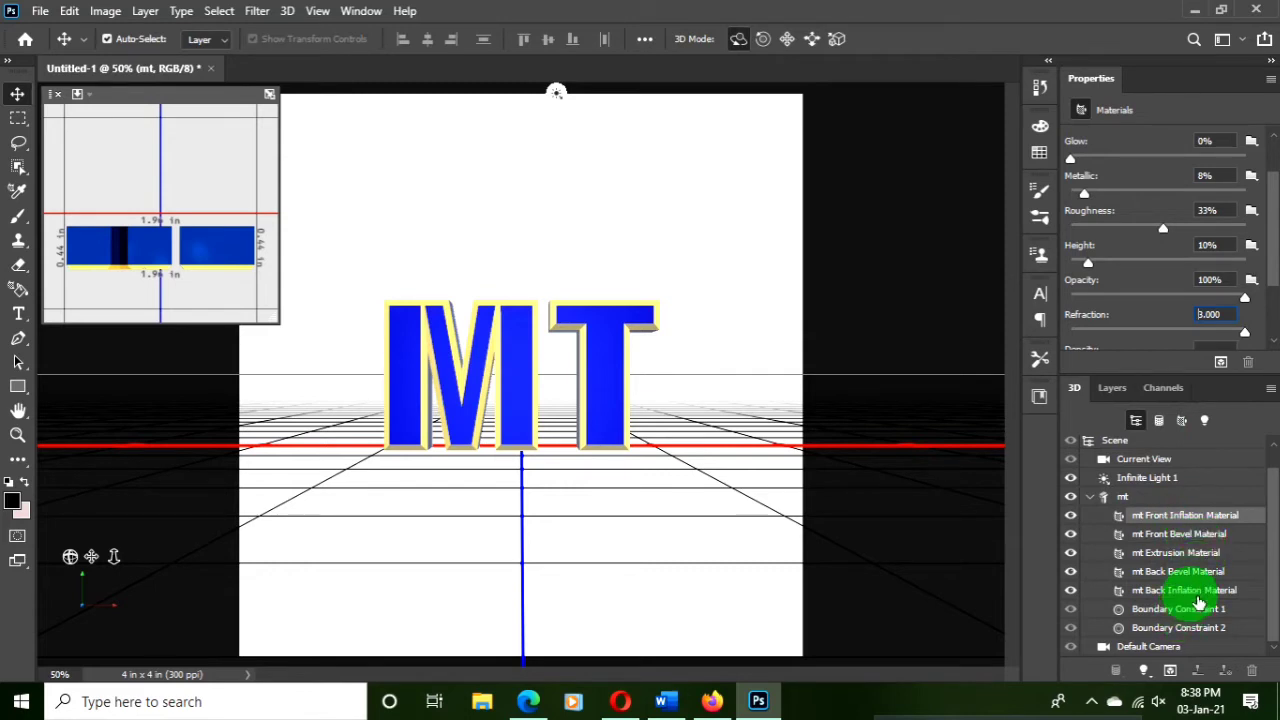
{"action": "left_click", "coordinate": [1198, 592], "text": "shift"}
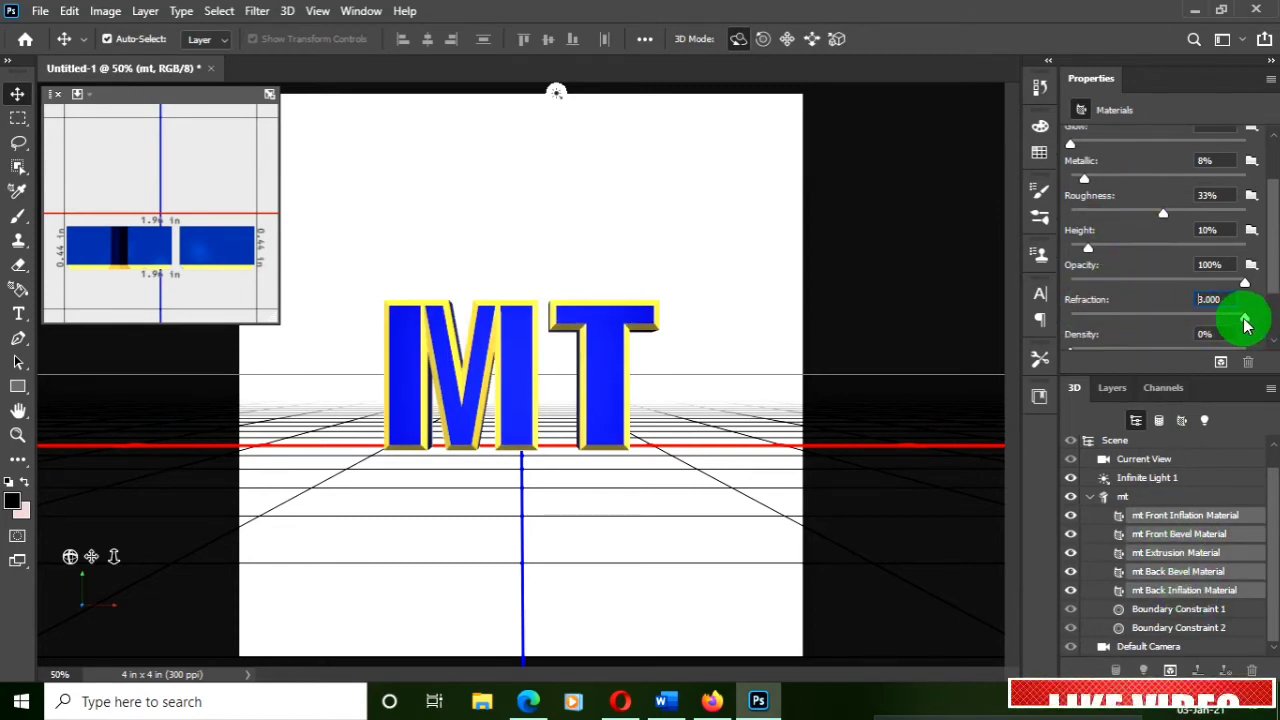
{"action": "left_click", "coordinate": [1210, 314]}
{"action": "scroll", "coordinate": [1207, 248], "scroll_direction": "up", "scroll_amount": 1}
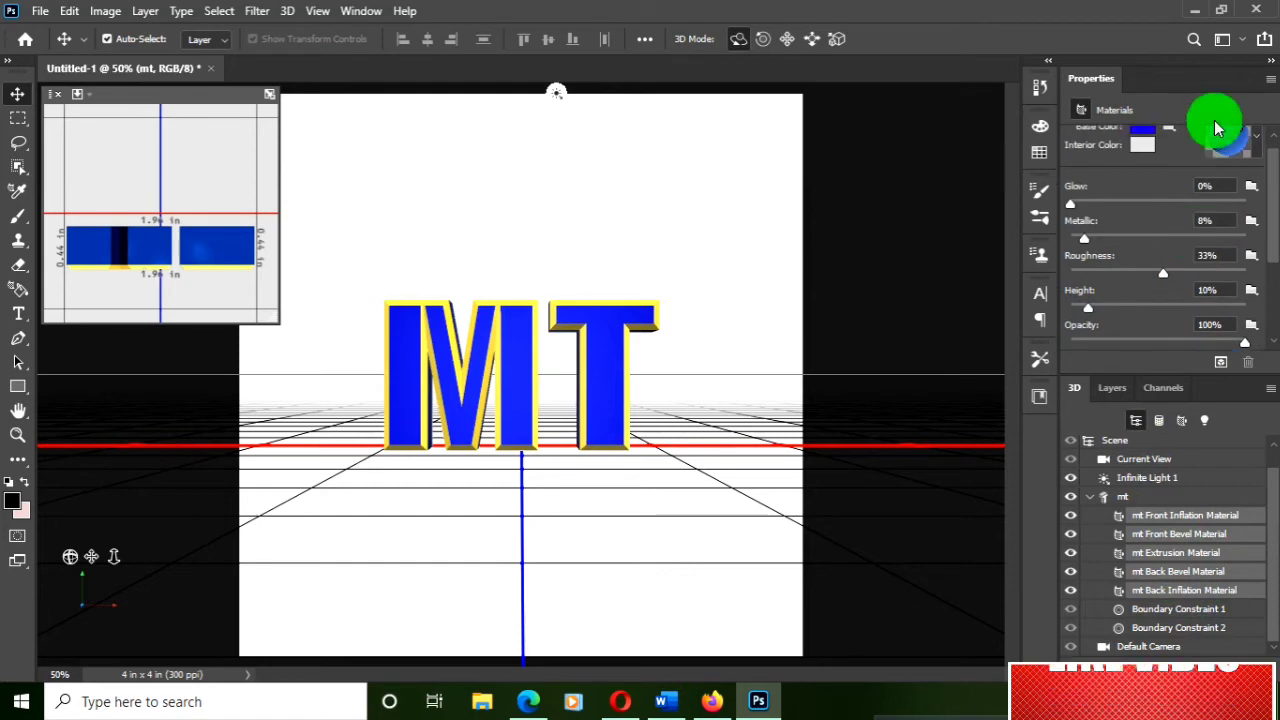
{"action": "scroll", "coordinate": [1229, 205], "scroll_direction": "up", "scroll_amount": 1}
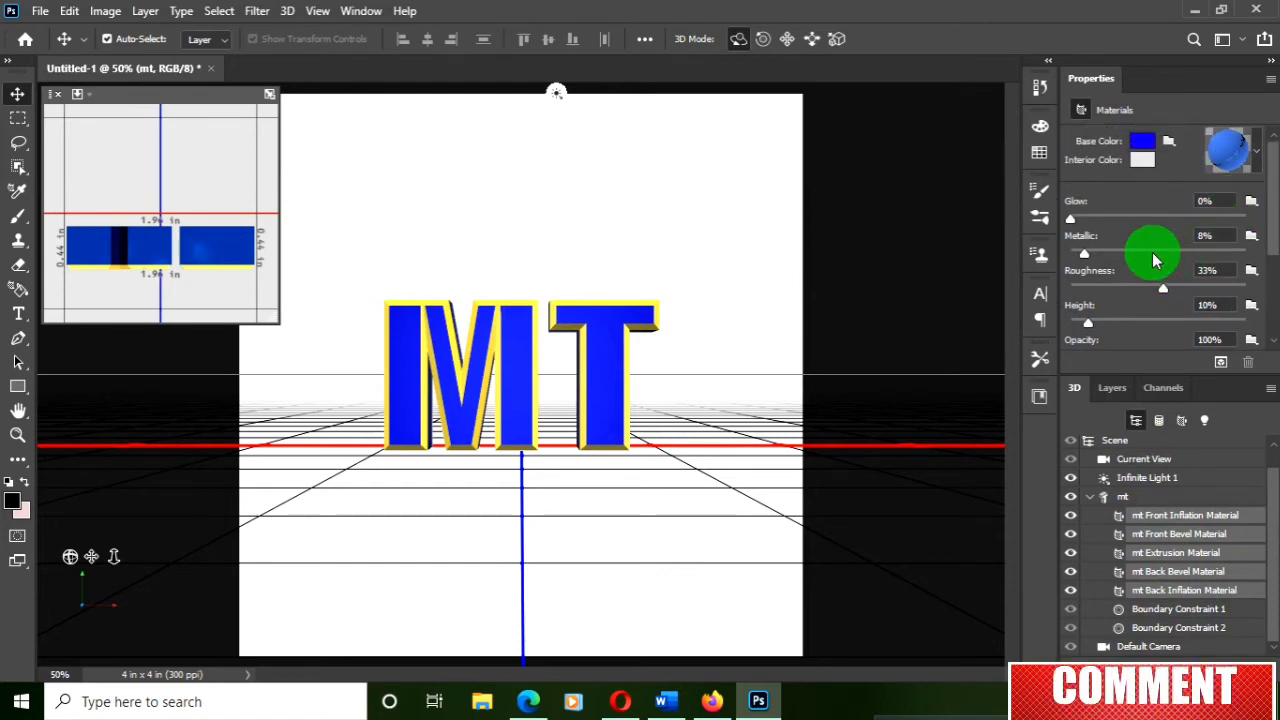
{"action": "scroll", "coordinate": [1152, 255], "scroll_direction": "down", "scroll_amount": 1}
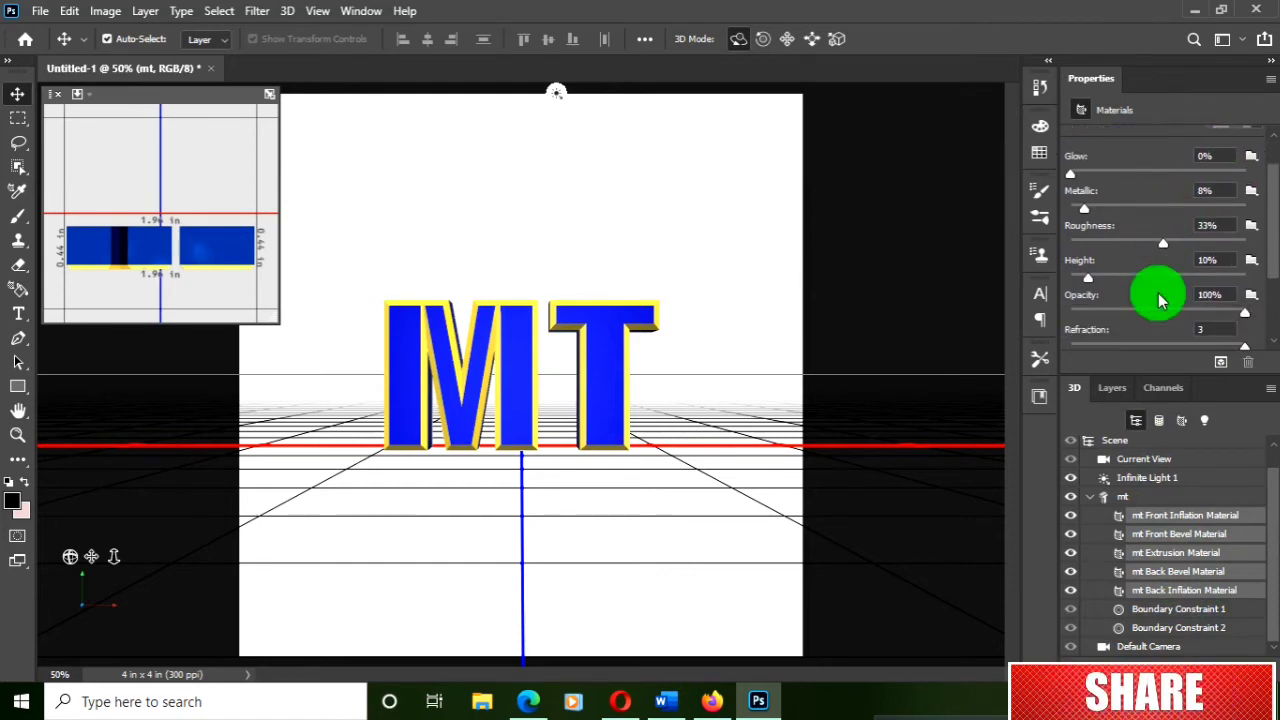
{"action": "scroll", "coordinate": [1159, 304], "scroll_direction": "down", "scroll_amount": 1}
{"action": "scroll", "coordinate": [1160, 310], "scroll_direction": "down", "scroll_amount": 2}
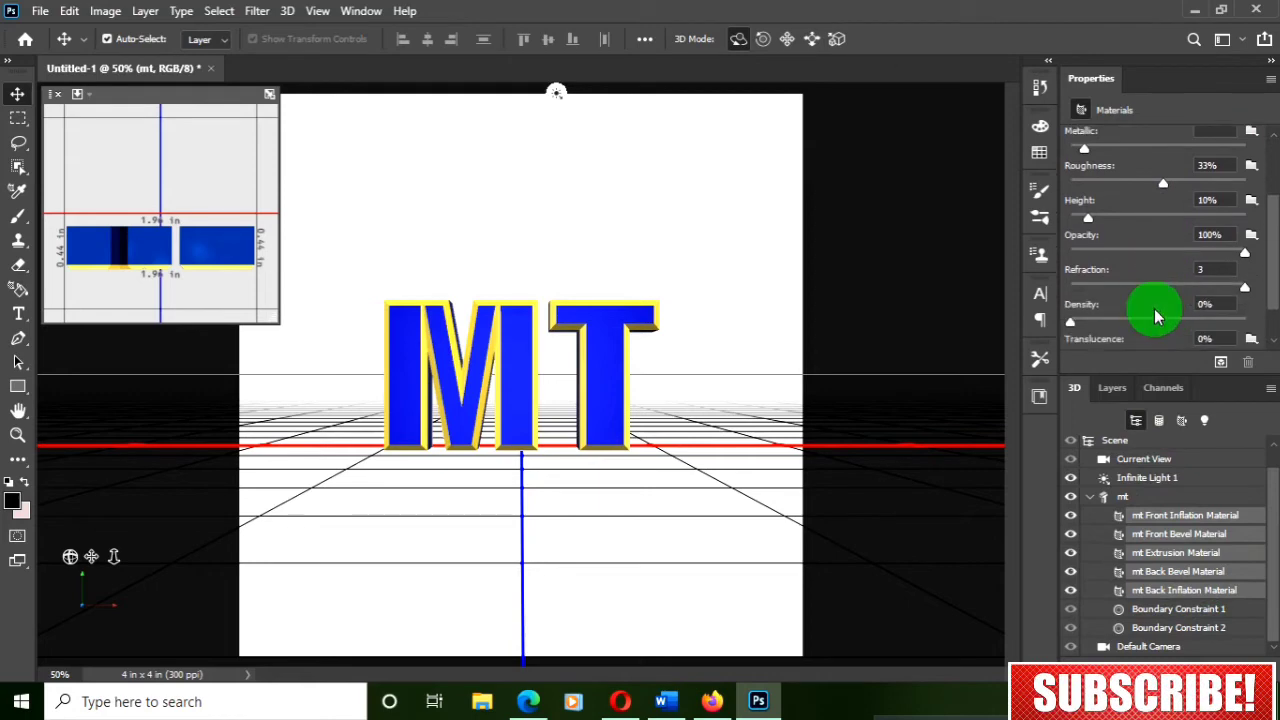
{"action": "scroll", "coordinate": [1150, 306], "scroll_direction": "down", "scroll_amount": 1}
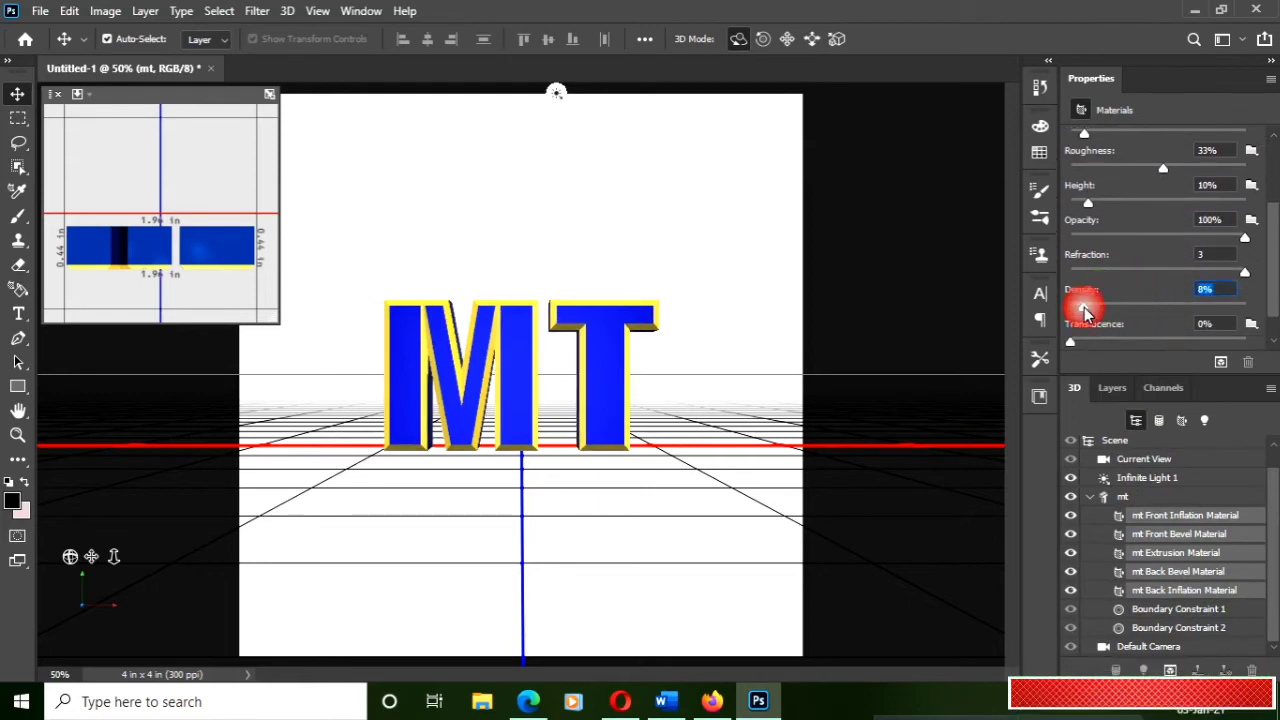
{"action": "left_click_drag", "start_coordinate": [1087, 314], "coordinate": [1090, 315]}
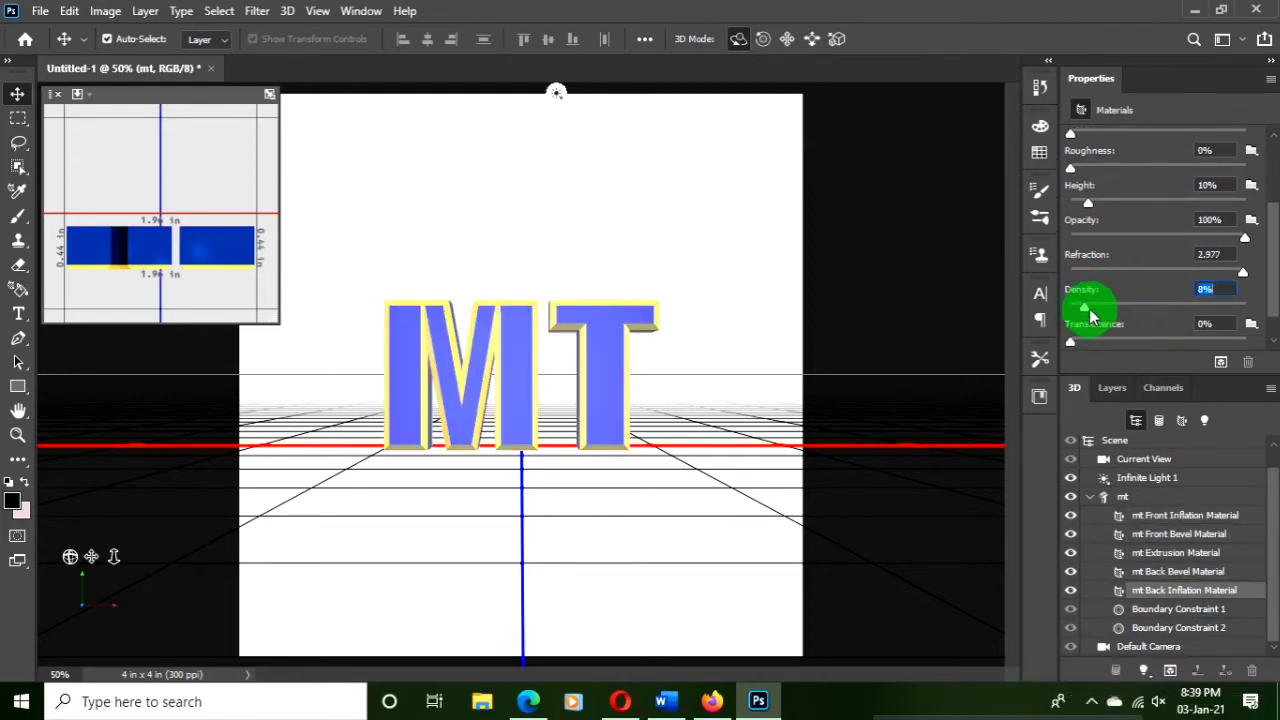
{"action": "left_click_drag", "start_coordinate": [1103, 313], "coordinate": [1108, 314]}
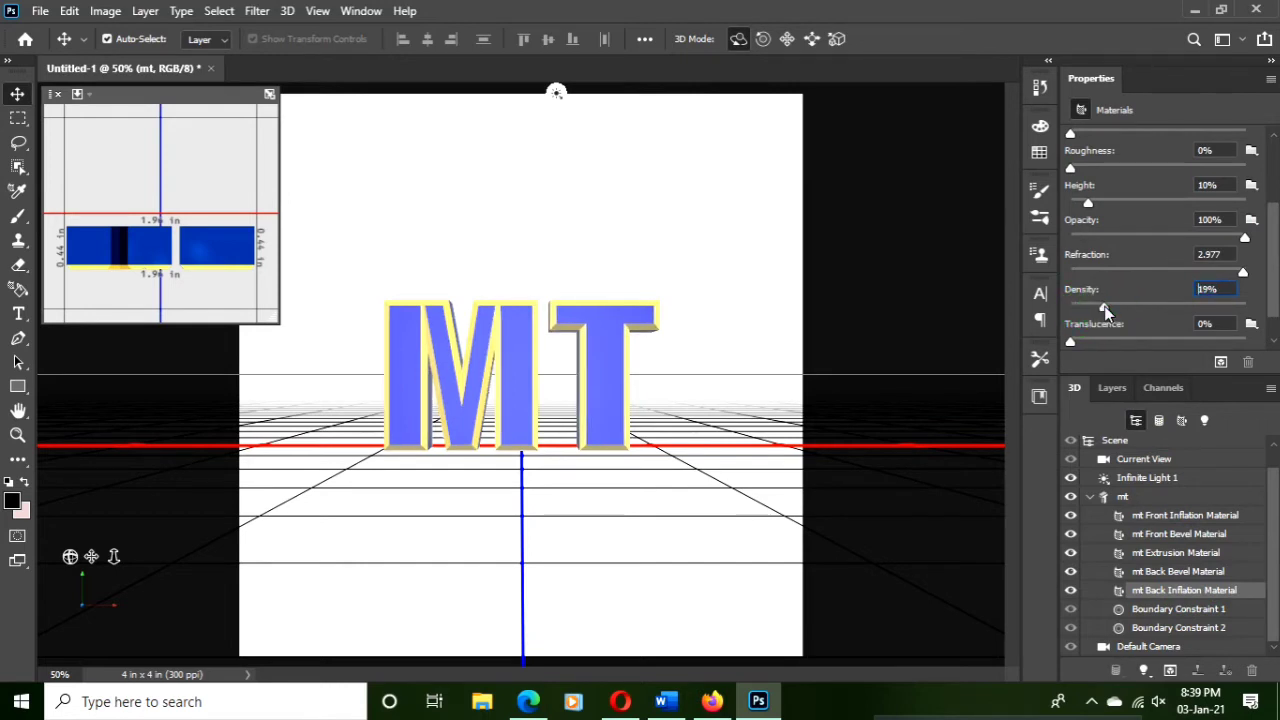
{"action": "left_click", "coordinate": [1105, 312]}
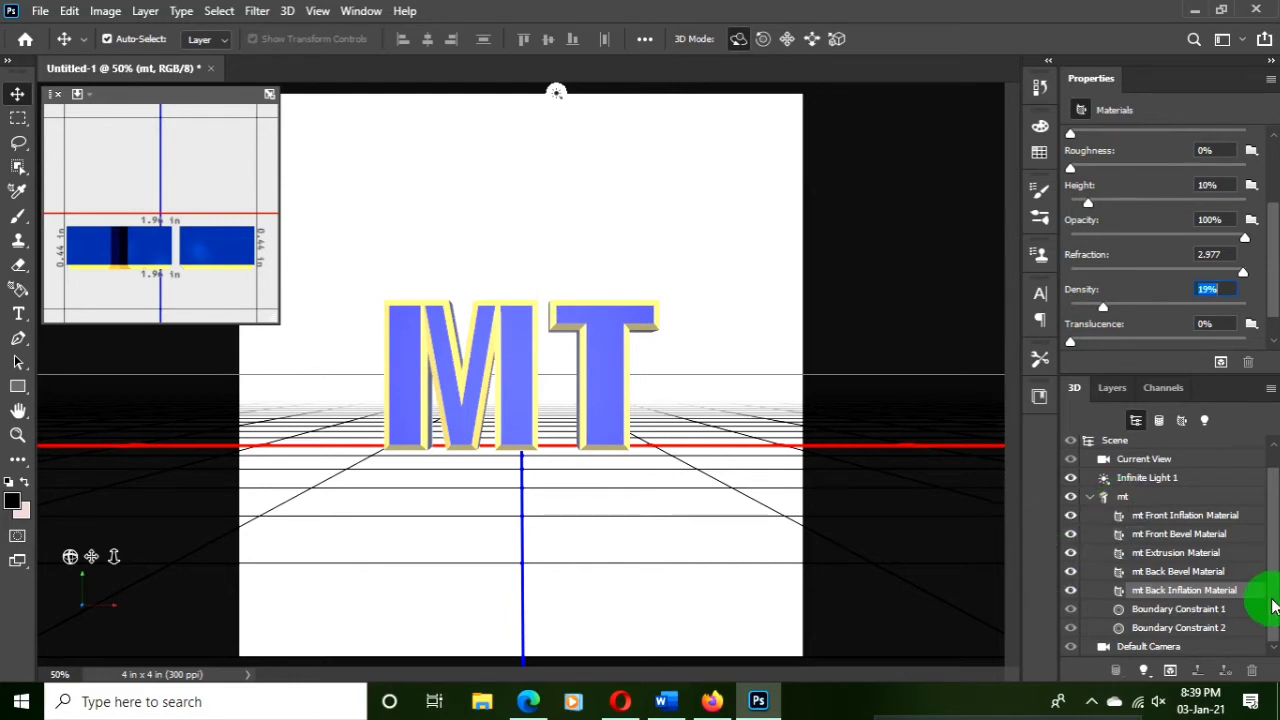
Select the mt mesh and create a video timeline in the Timeline panel
{"action": "left_click", "coordinate": [1146, 500]}
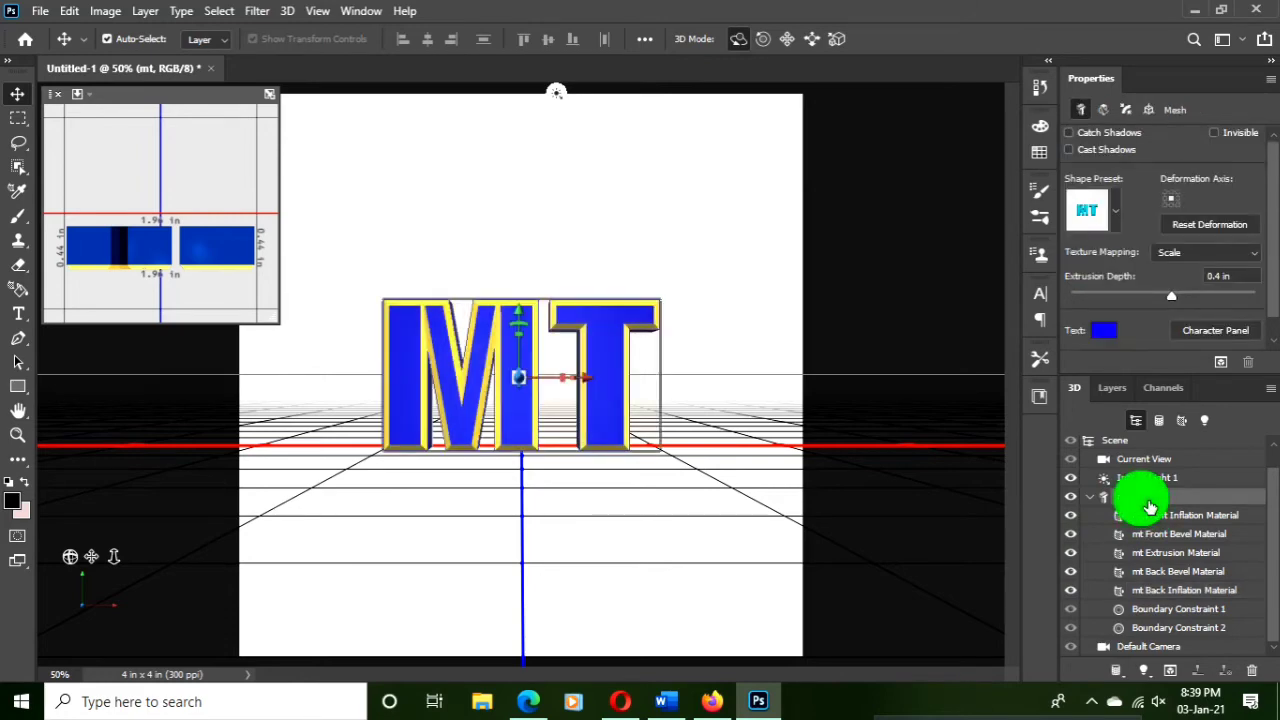
{"action": "left_click", "coordinate": [365, 10]}
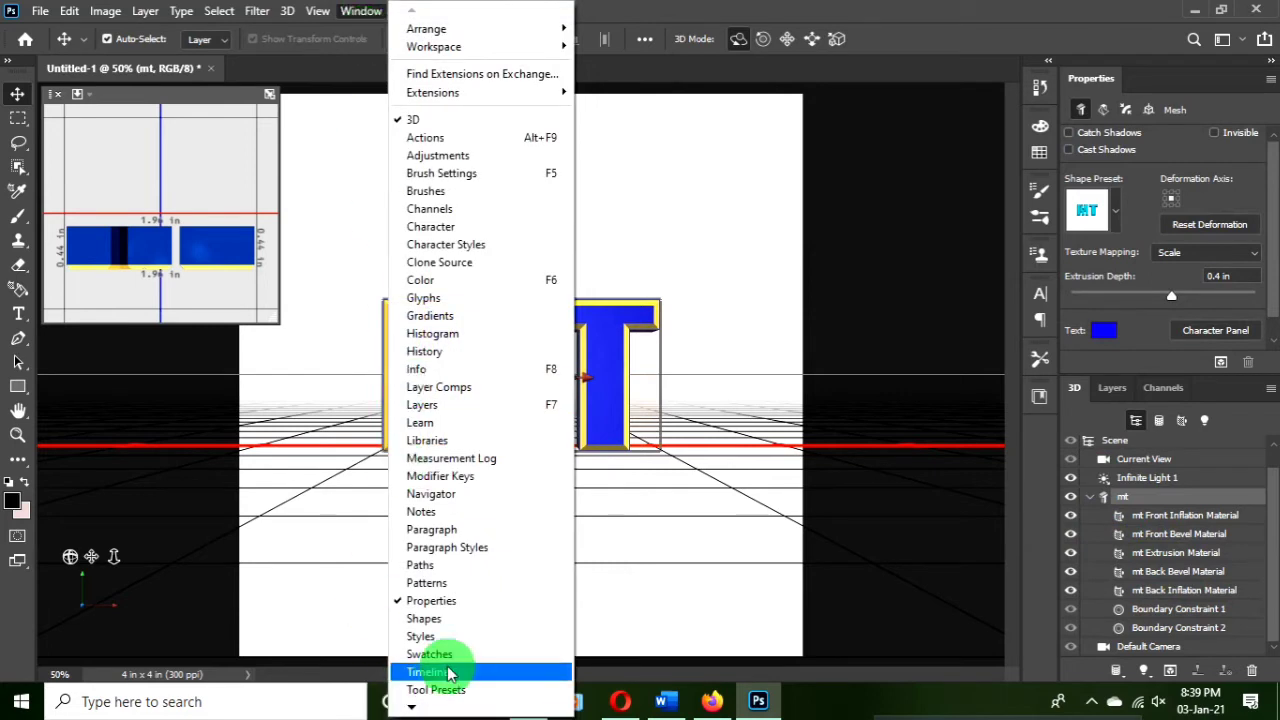
{"action": "left_click", "coordinate": [427, 672]}
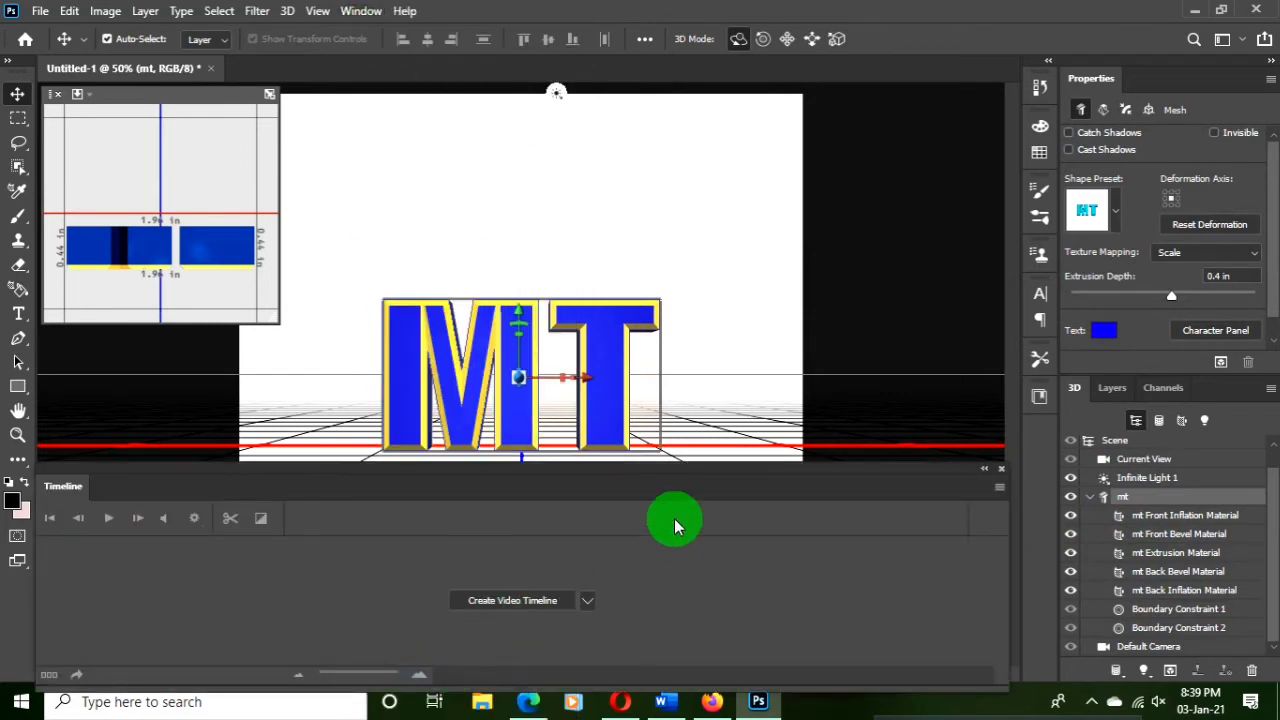
{"action": "left_click", "coordinate": [587, 601]}
{"action": "left_click", "coordinate": [522, 623]}
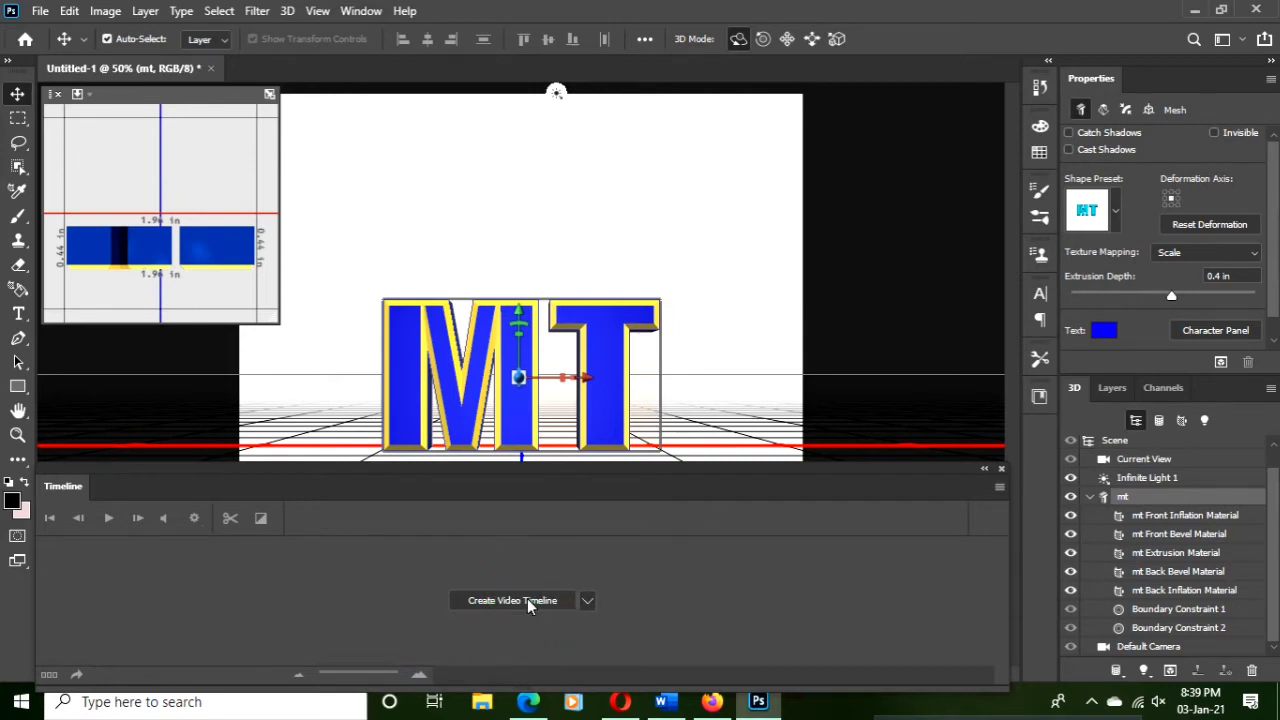
{"action": "left_click", "coordinate": [529, 602]}
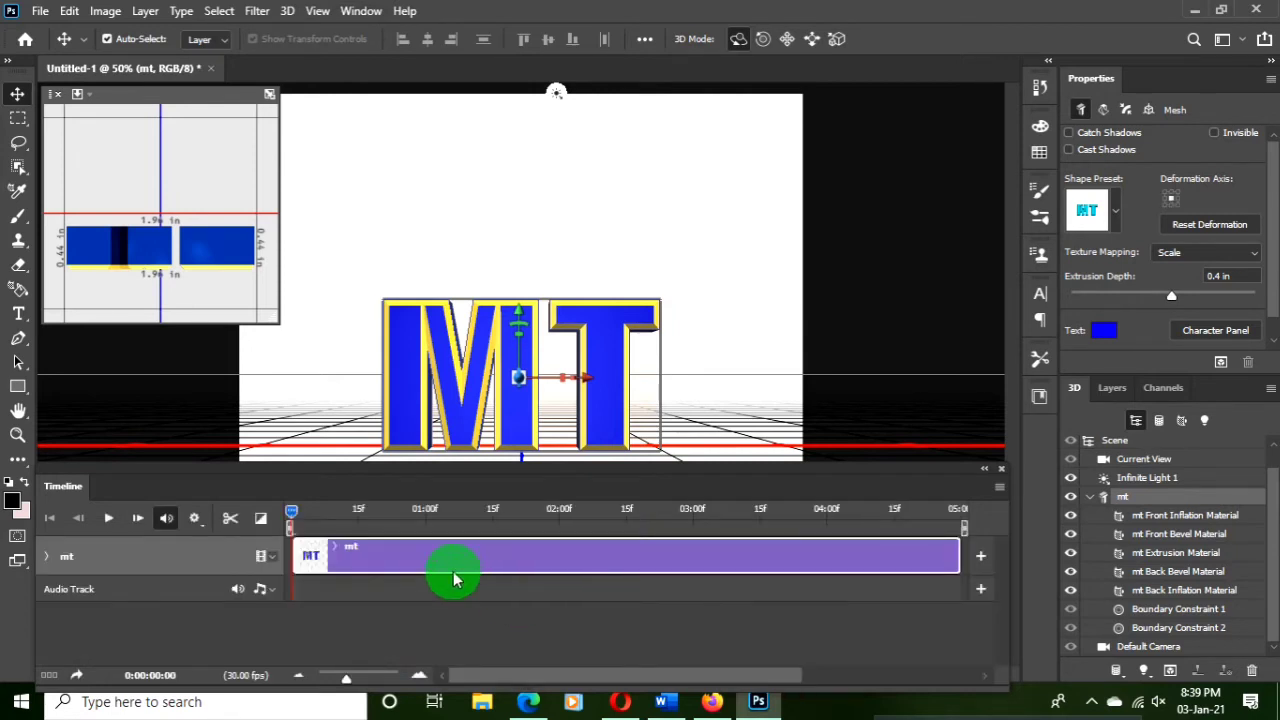
Expand the mt track's 3D Meshes and set the mt mesh's first keyframe at 0:00:00:00
{"action": "left_click", "coordinate": [45, 556]}
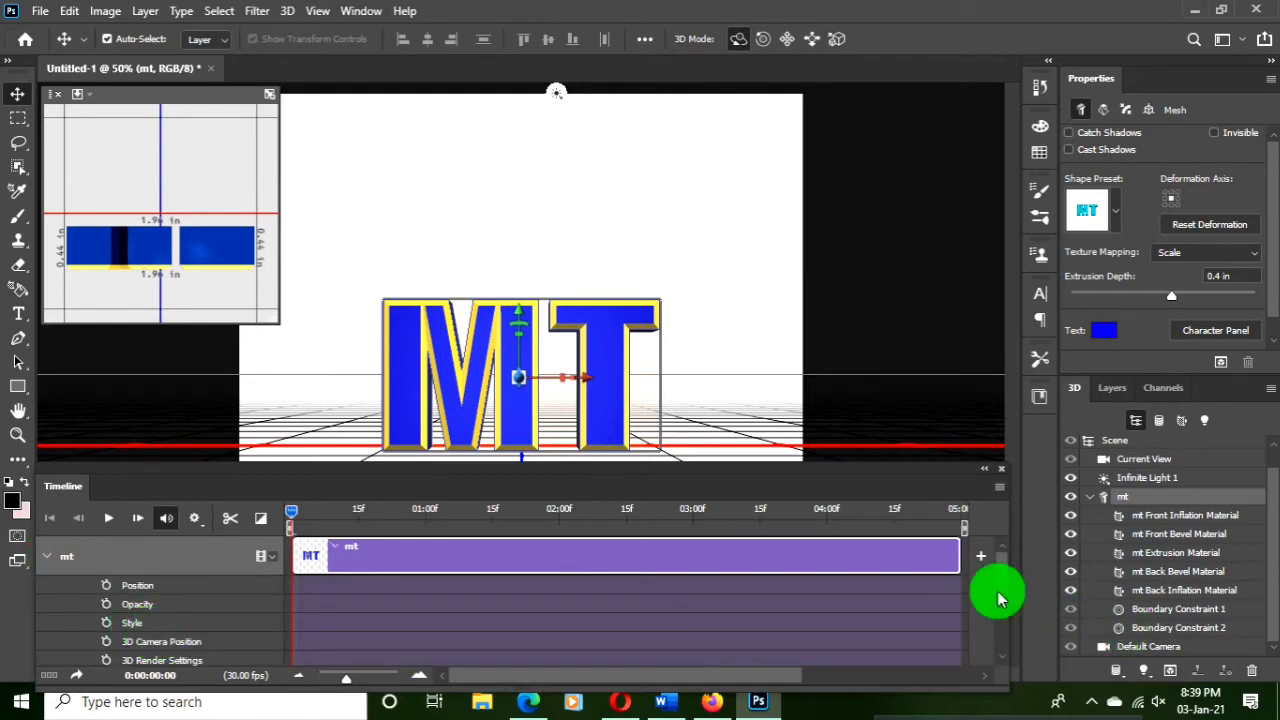
{"action": "left_click_drag", "start_coordinate": [1001, 600], "coordinate": [1001, 634]}
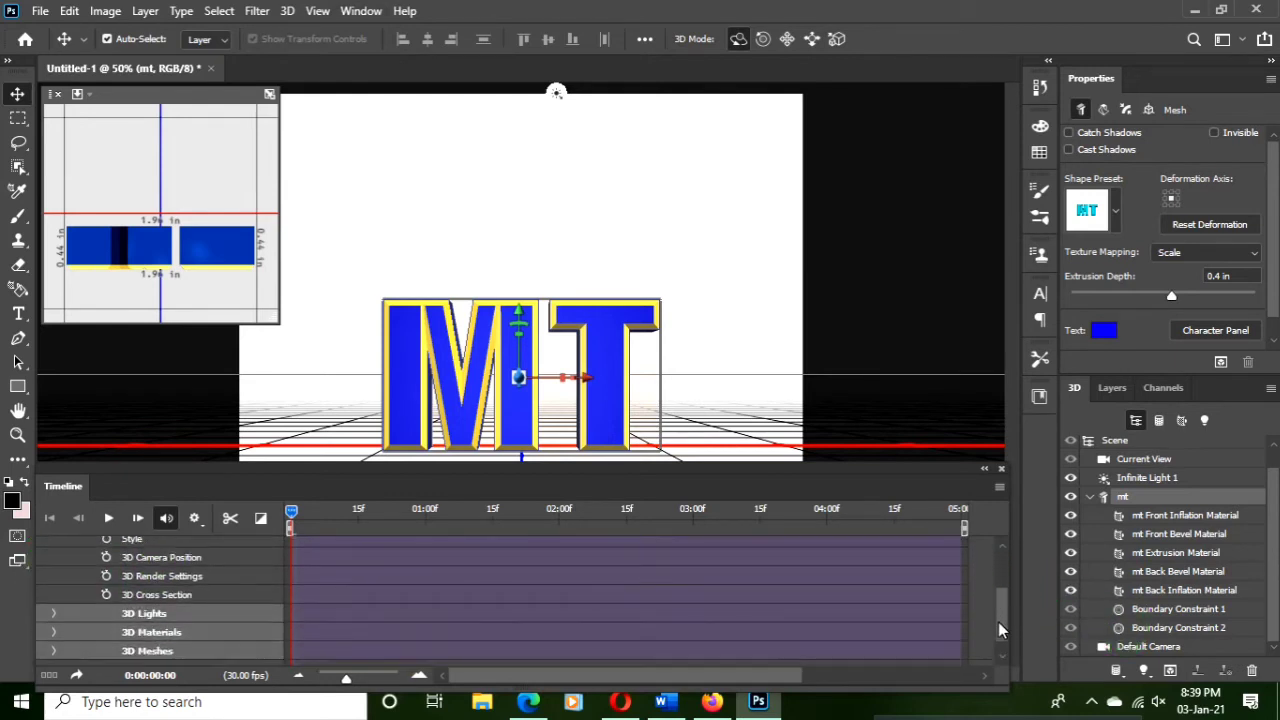
{"action": "left_click", "coordinate": [54, 631]}
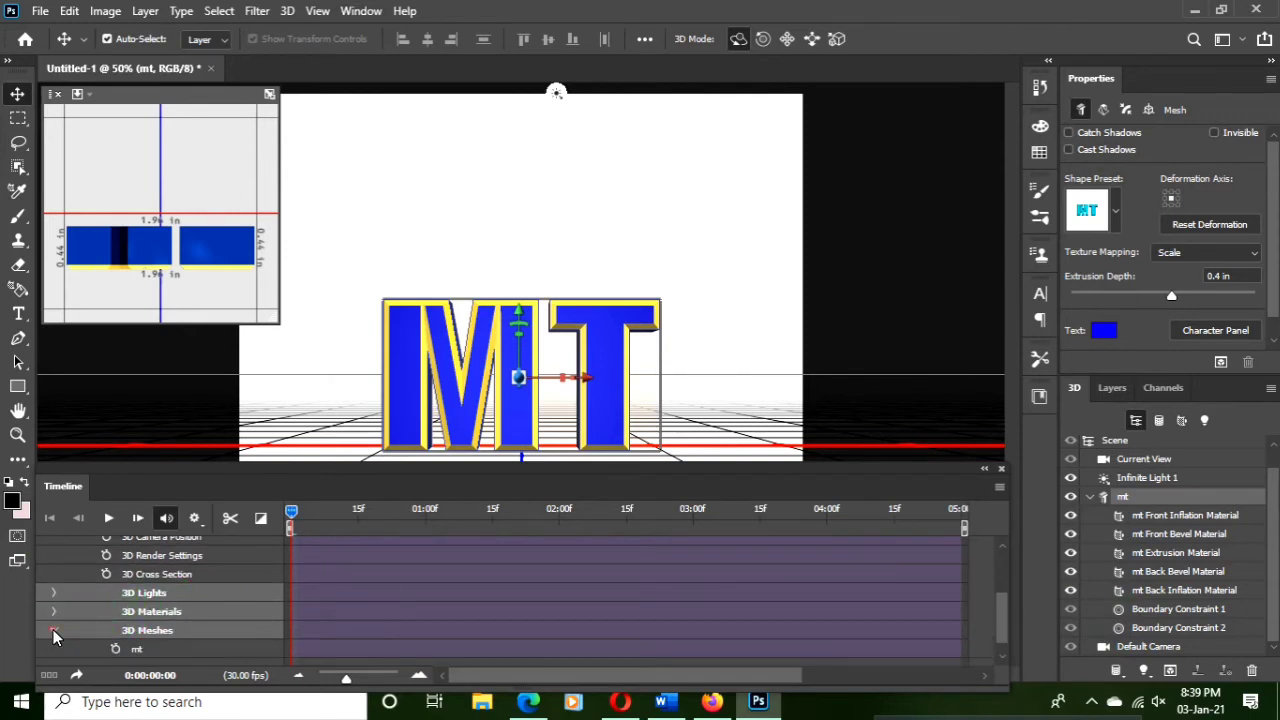
{"action": "left_click", "coordinate": [115, 649]}
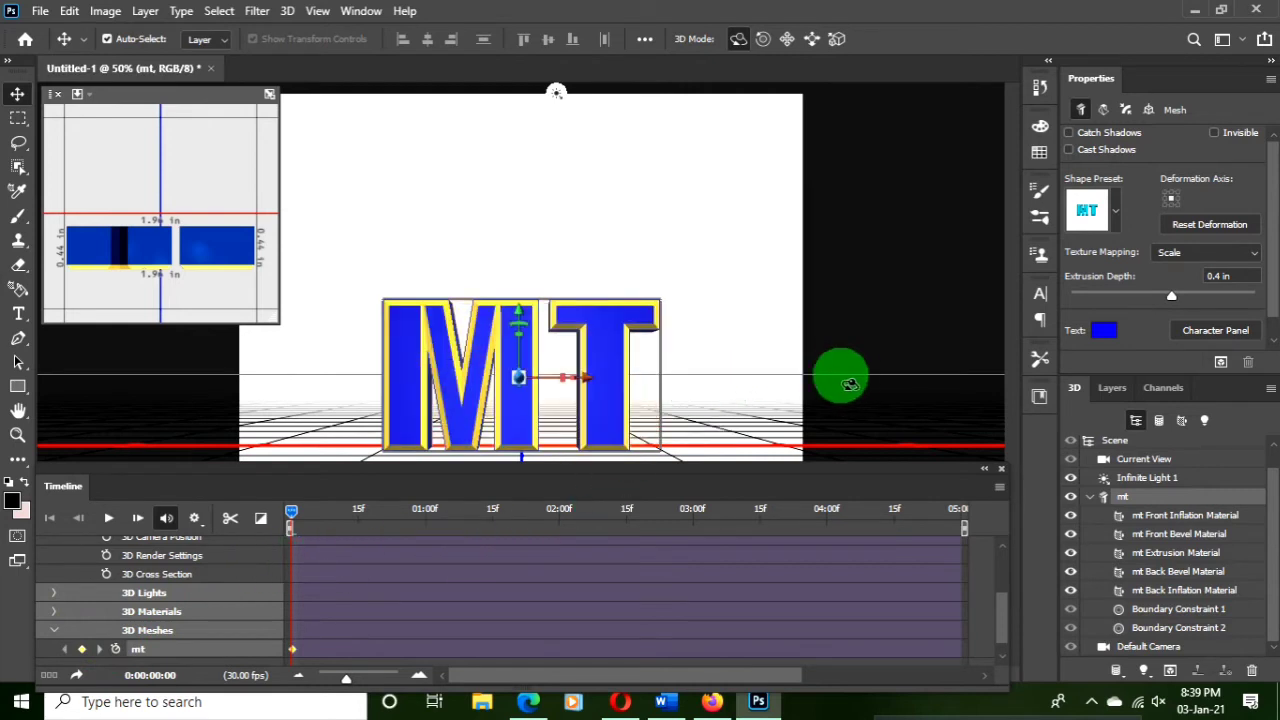
At 0:00:01:01, rotate the MT mesh so its back faces front reading TM, then move to 1:29
{"action": "left_click_drag", "start_coordinate": [294, 512], "coordinate": [362, 530]}
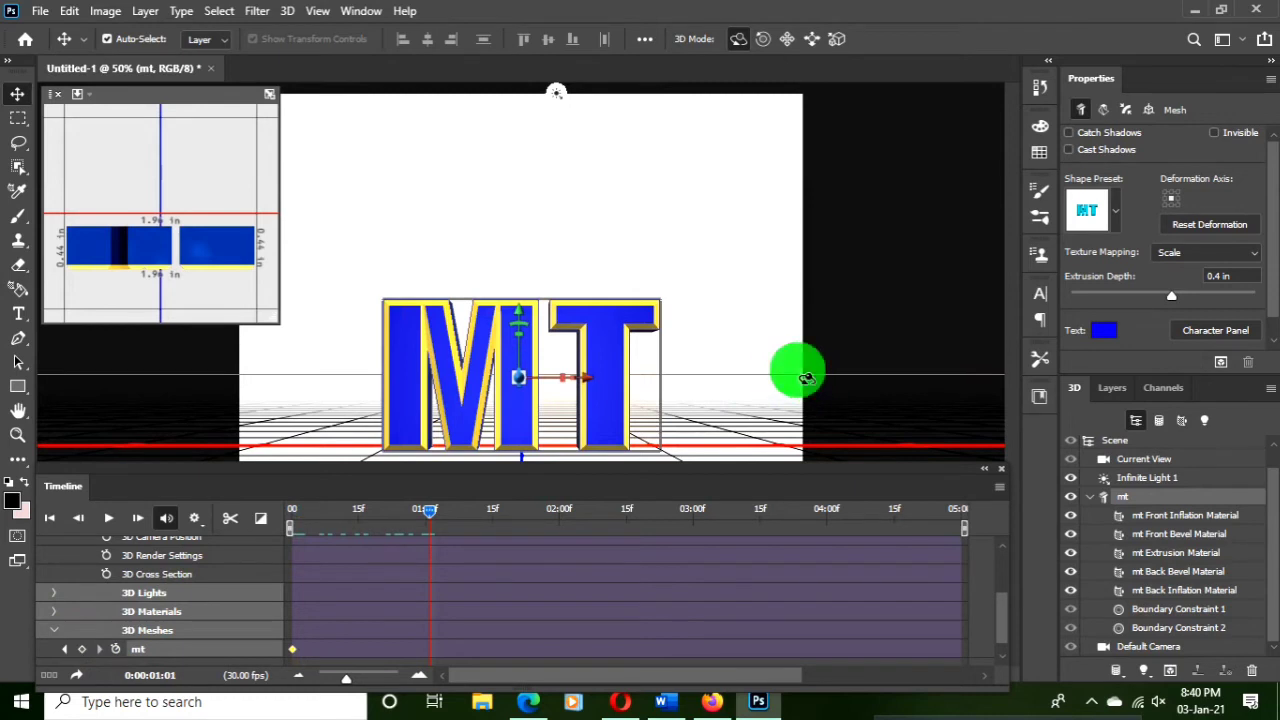
{"action": "mouse_move", "coordinate": [791, 371]}
{"action": "left_mouse_down"}
{"action": "mouse_move", "coordinate": [535, 388]}
{"action": "mouse_move", "coordinate": [518, 378]}
{"action": "left_mouse_up"}
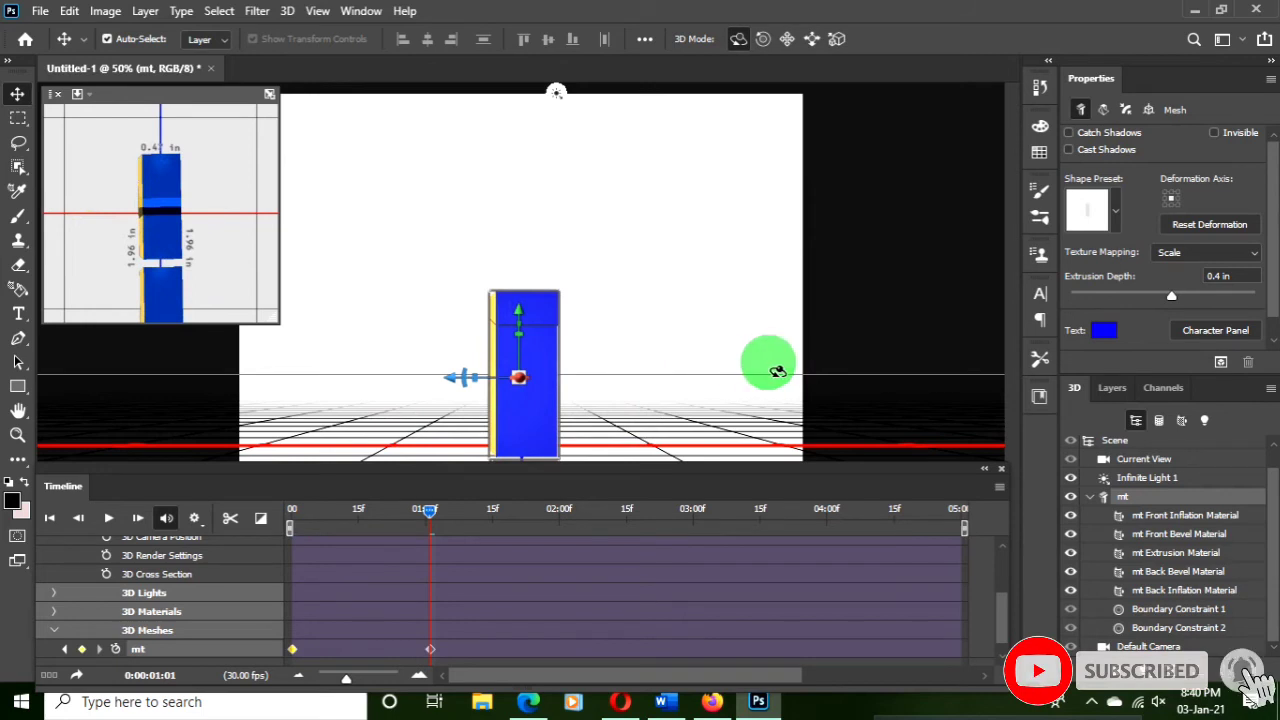
{"action": "mouse_move", "coordinate": [780, 373]}
{"action": "left_mouse_down"}
{"action": "mouse_move", "coordinate": [652, 387]}
{"action": "mouse_move", "coordinate": [505, 380]}
{"action": "left_mouse_up"}
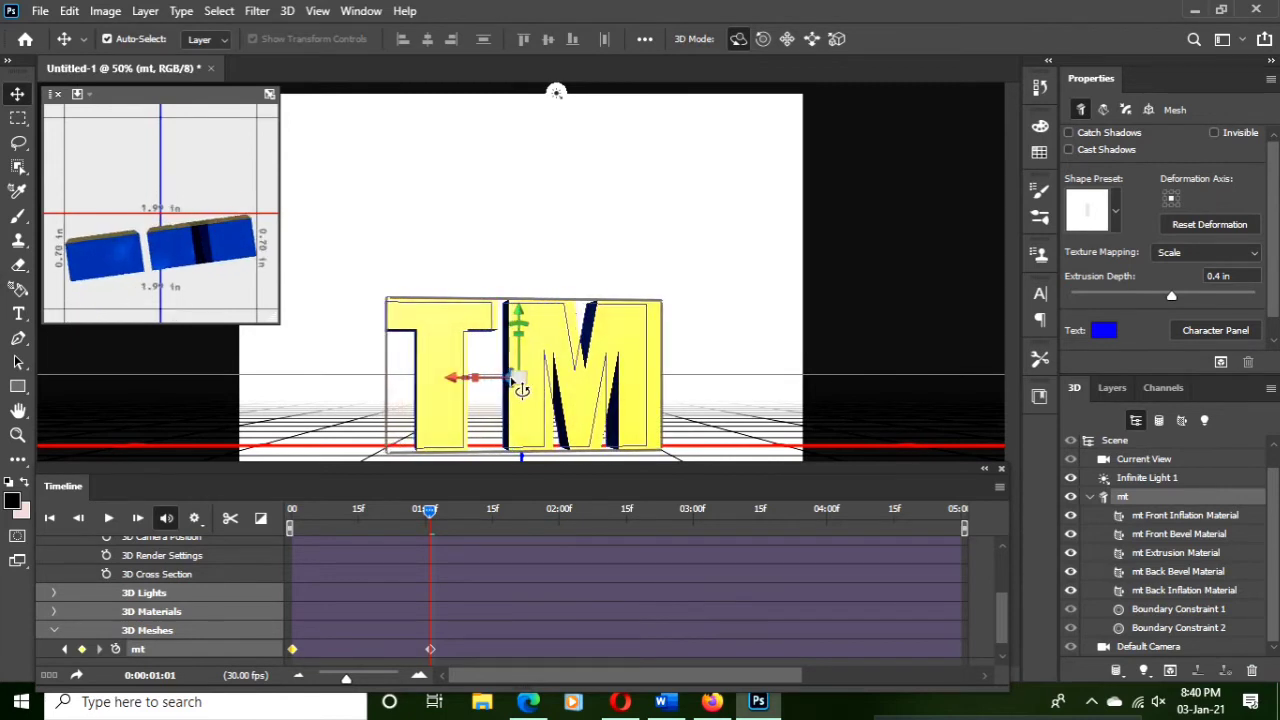
{"action": "left_click_drag", "start_coordinate": [451, 517], "coordinate": [456, 515]}
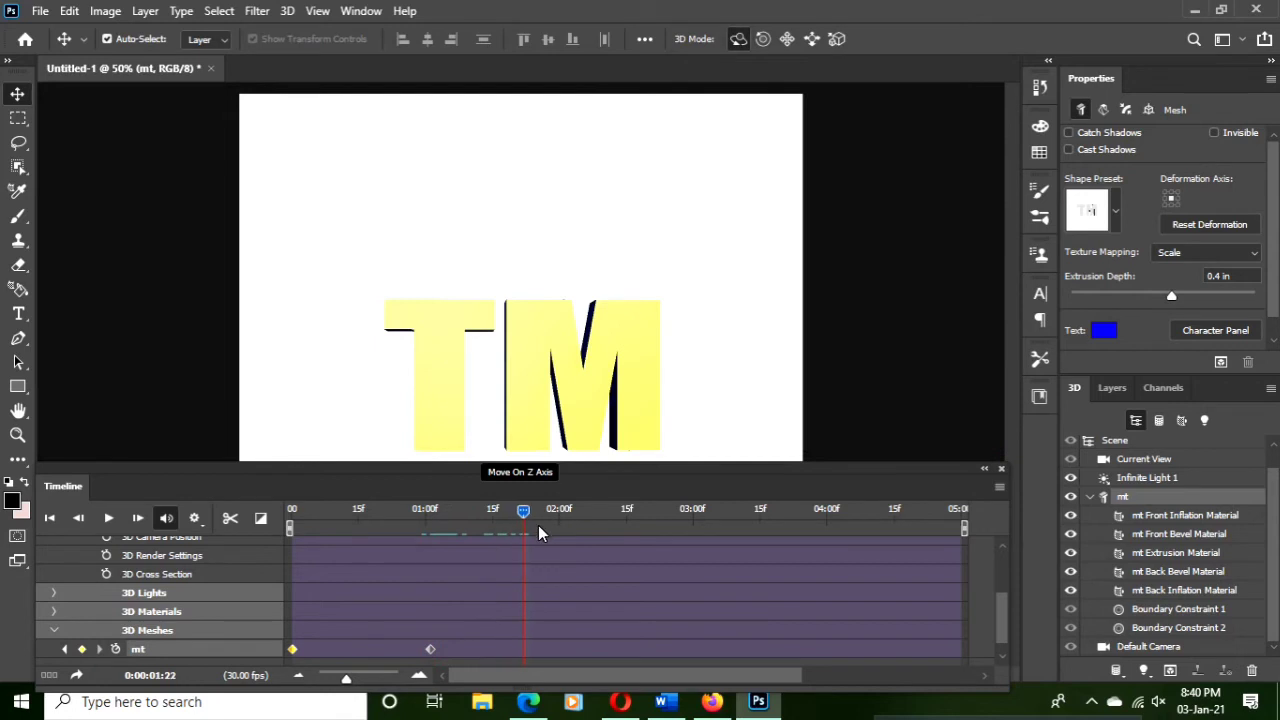
{"action": "left_click", "coordinate": [557, 527]}
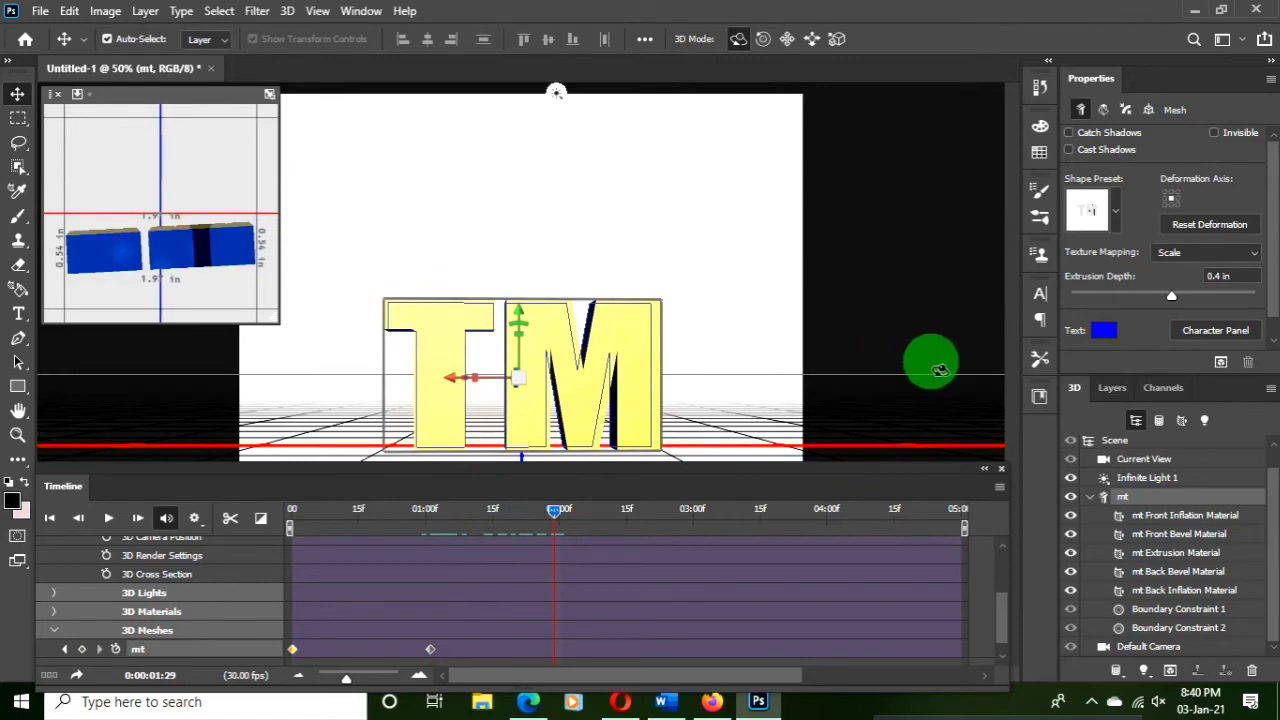
Rotate the mesh back so MT squarely faces the camera, keyframed at 0:00:02:01
{"action": "mouse_move", "coordinate": [955, 368]}
{"action": "left_mouse_down"}
{"action": "mouse_move", "coordinate": [675, 383]}
{"action": "mouse_move", "coordinate": [665, 517]}
{"action": "left_mouse_up"}
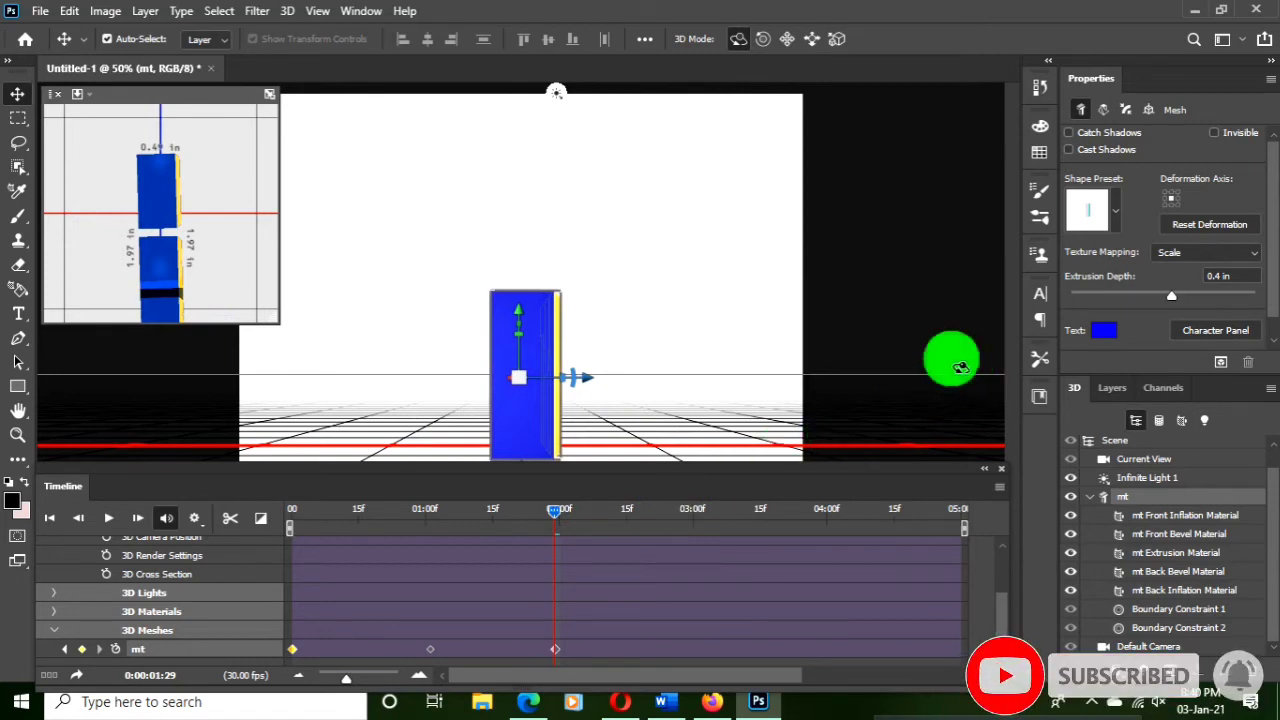
{"action": "left_click", "coordinate": [960, 368]}
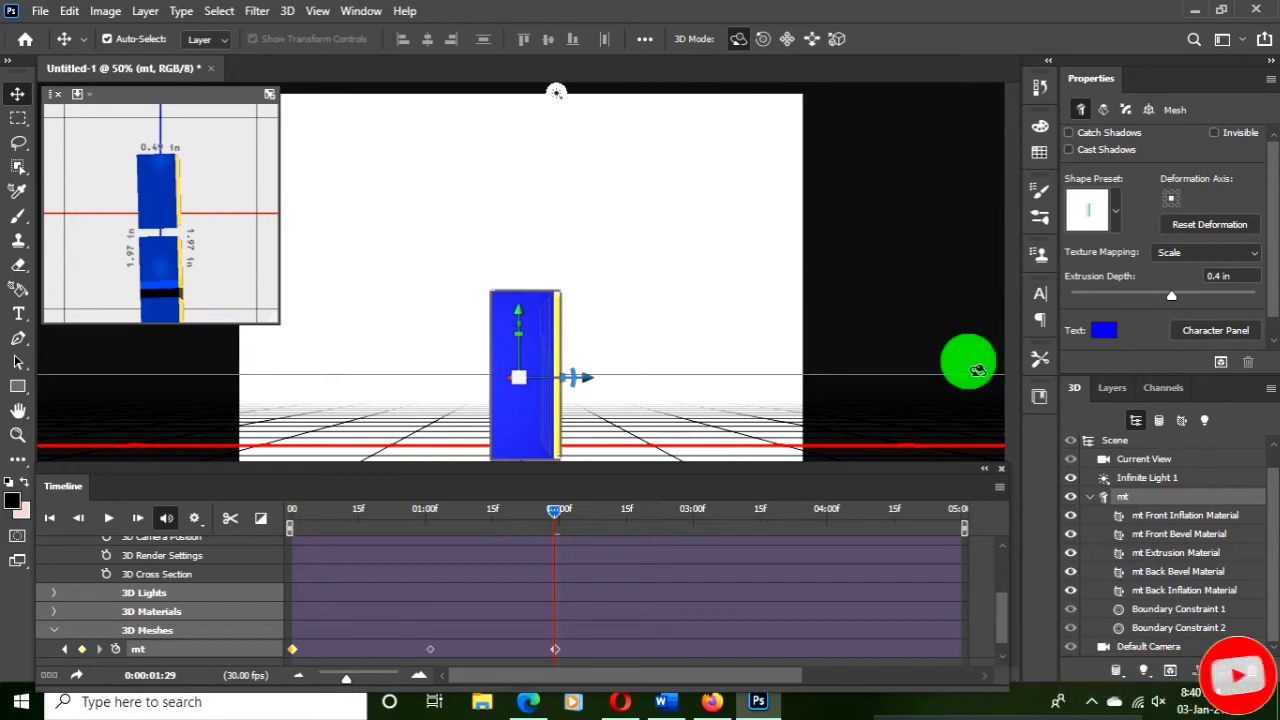
{"action": "left_click_drag", "start_coordinate": [951, 371], "coordinate": [730, 378]}
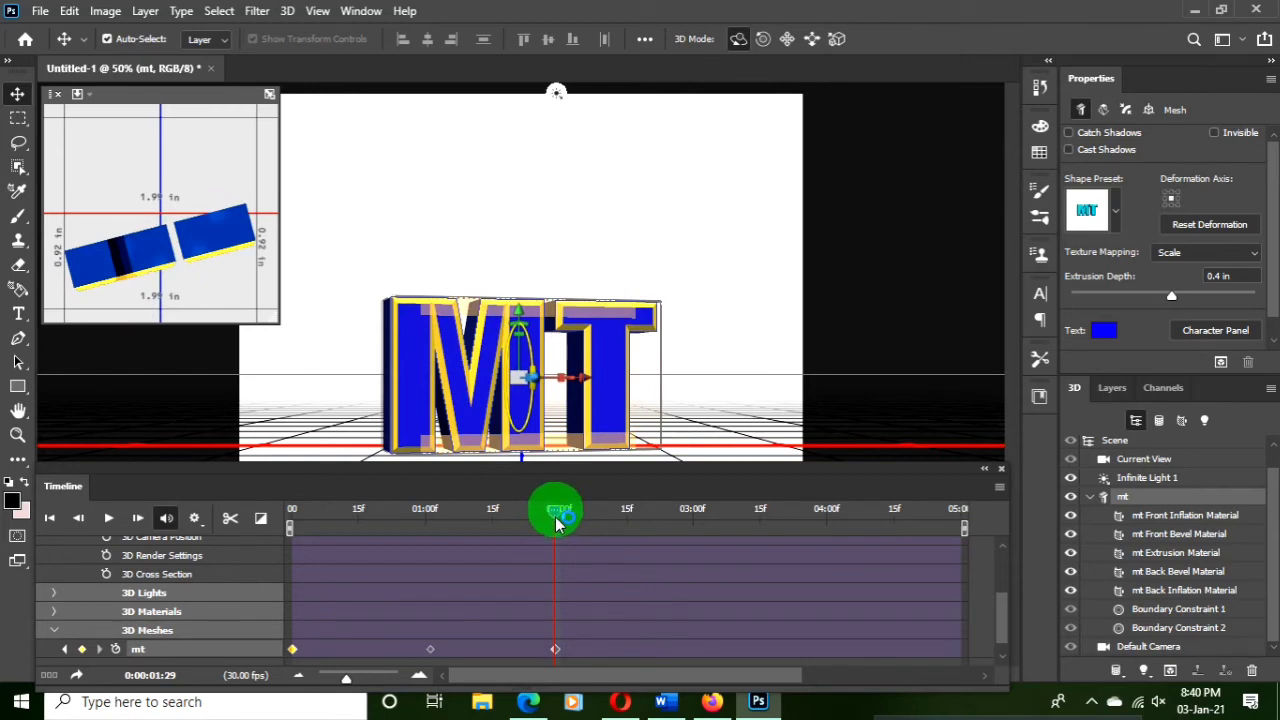
{"action": "left_click_drag", "start_coordinate": [556, 513], "coordinate": [565, 513]}
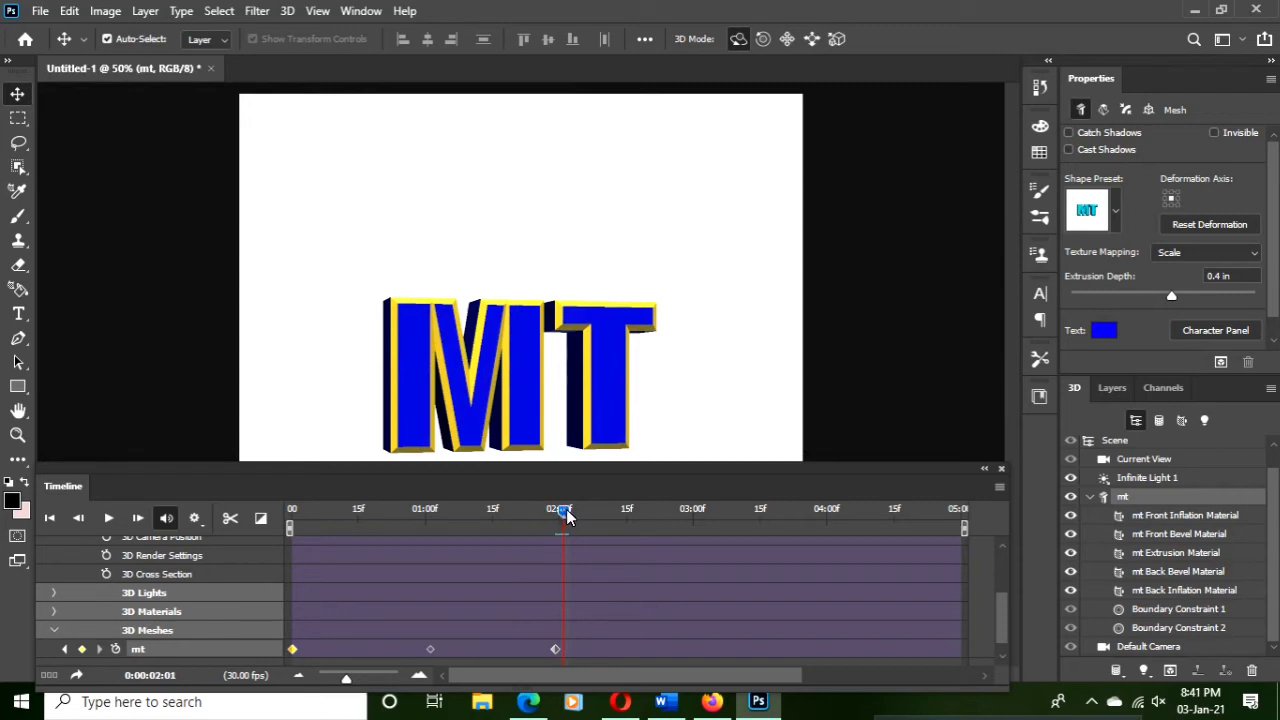
{"action": "left_click", "coordinate": [557, 513]}
{"action": "left_click", "coordinate": [810, 406]}
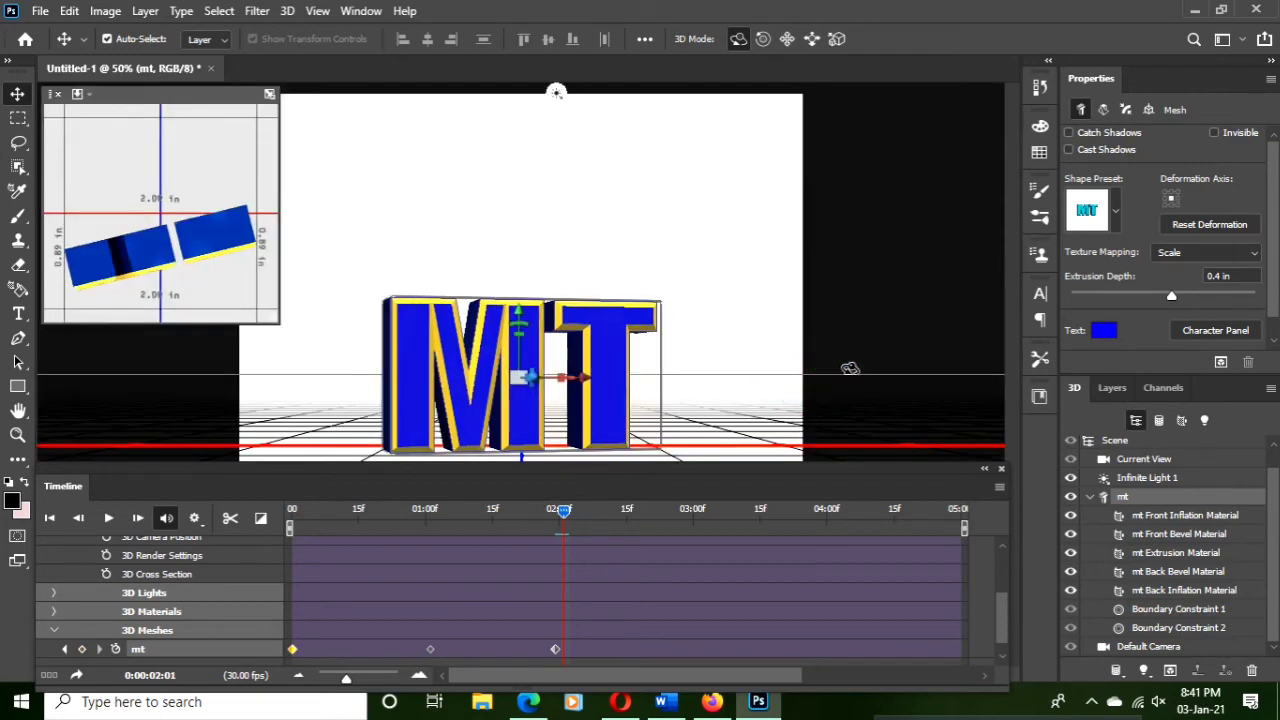
{"action": "left_click_drag", "start_coordinate": [845, 362], "coordinate": [825, 368]}
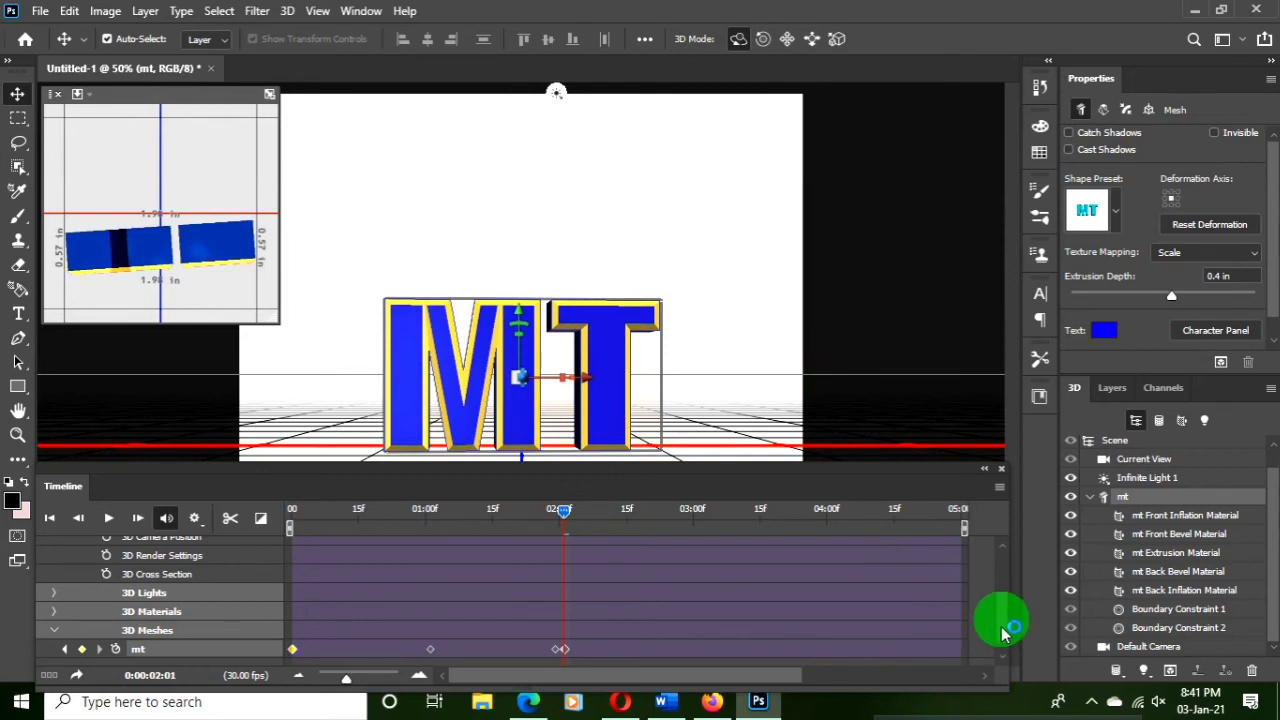
Trim the mt clip's end back to the 02:00 mark
{"action": "left_click_drag", "start_coordinate": [1001, 621], "coordinate": [1011, 575]}
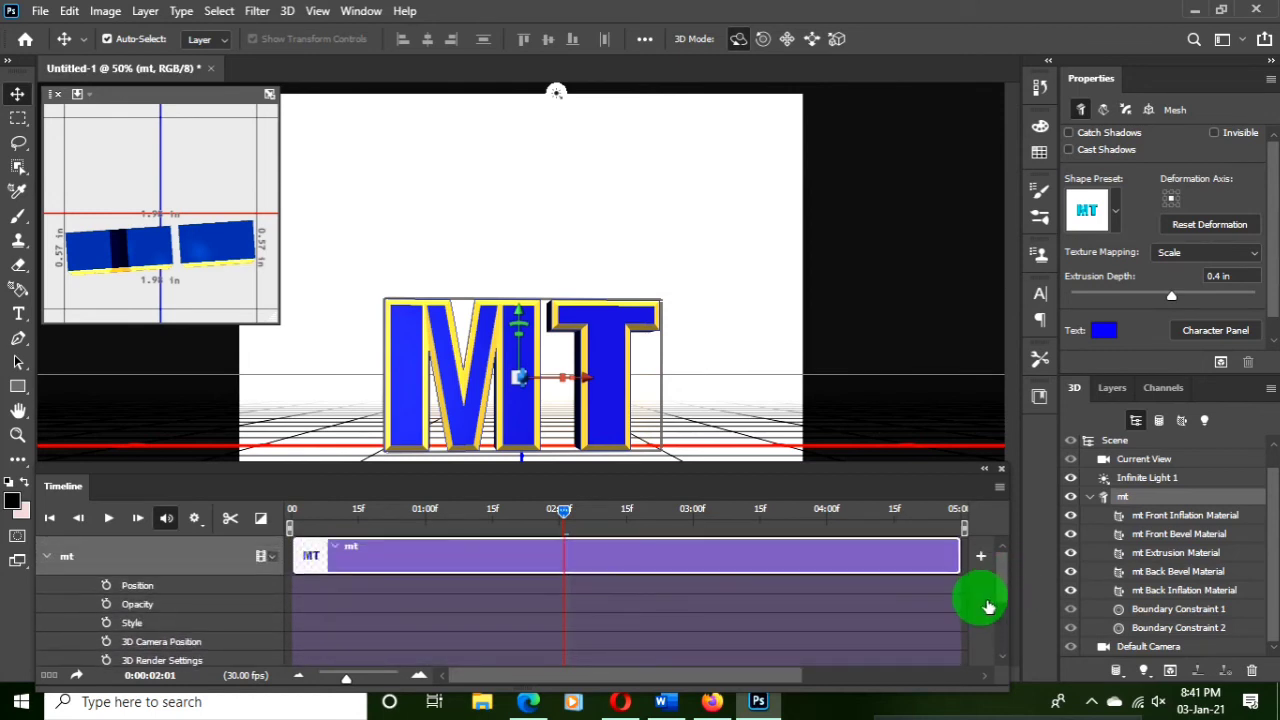
{"action": "left_click_drag", "start_coordinate": [962, 567], "coordinate": [584, 568]}
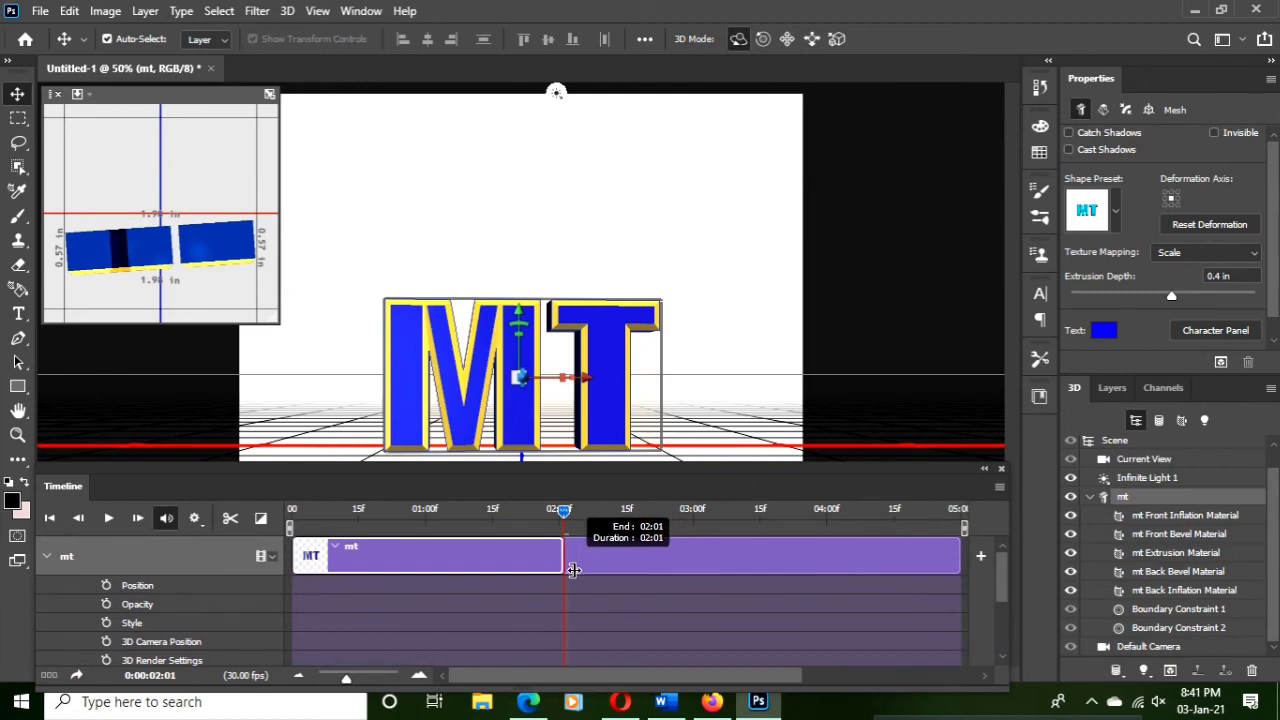
{"action": "left_click_drag", "start_coordinate": [574, 569], "coordinate": [566, 568]}
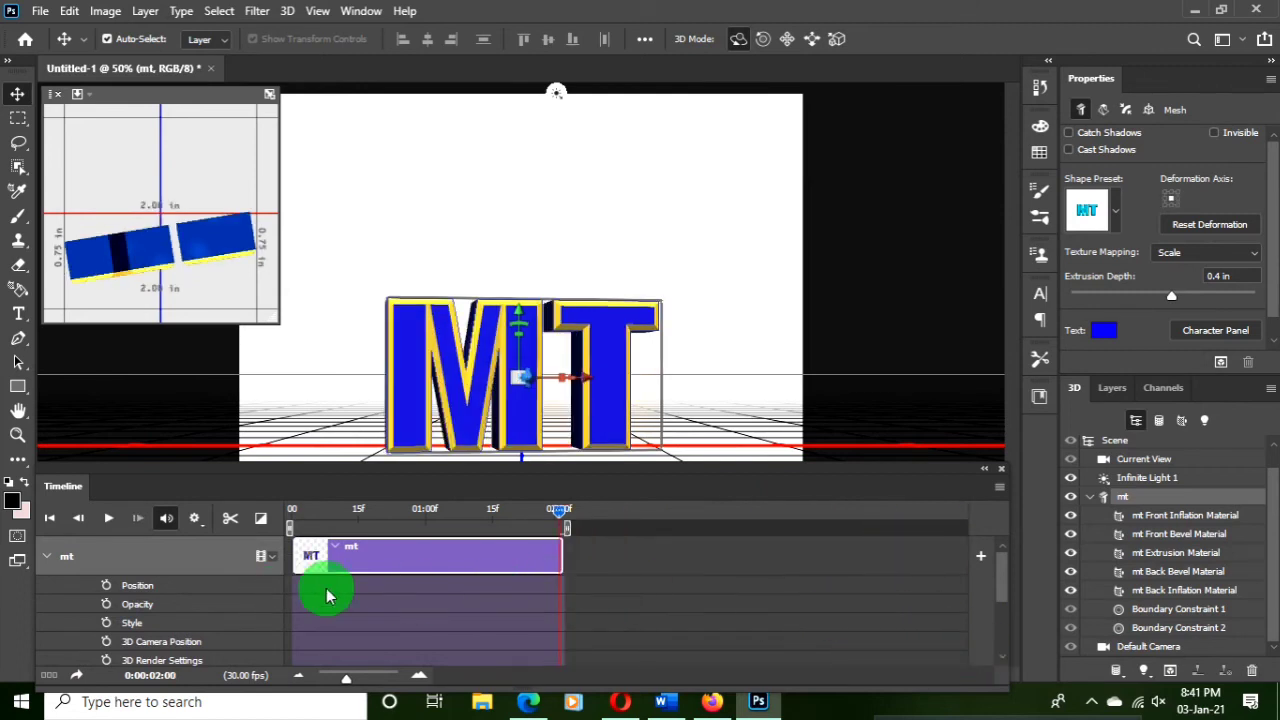
Preview the two-second rotation twice, then return the playhead to 00:00
{"action": "left_click", "coordinate": [110, 525]}
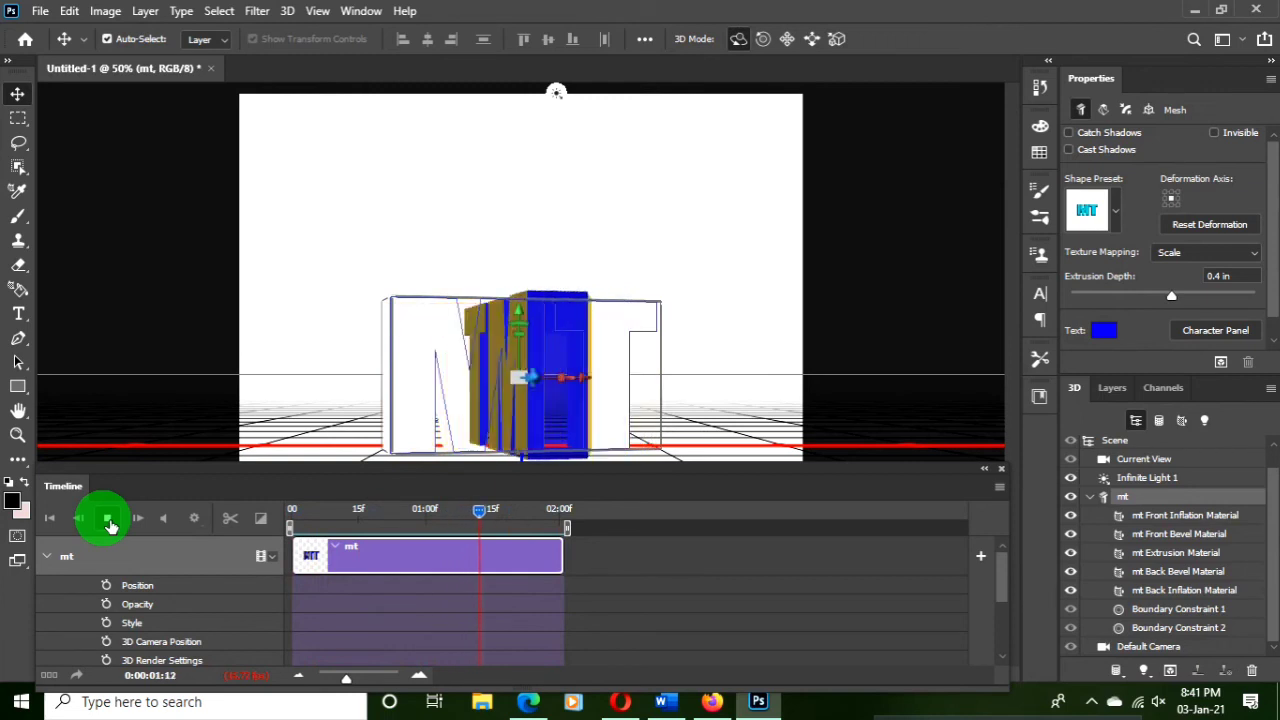
{"action": "left_click", "coordinate": [107, 519]}
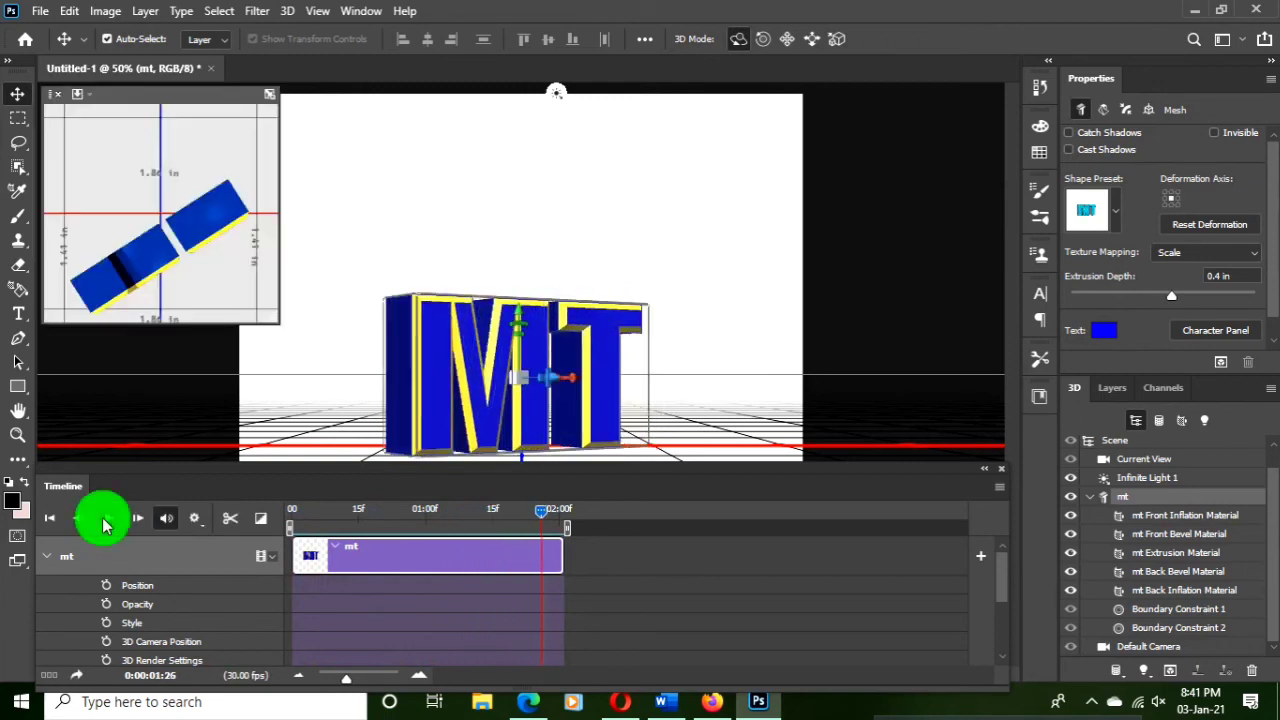
{"action": "left_click_drag", "start_coordinate": [540, 510], "coordinate": [563, 514]}
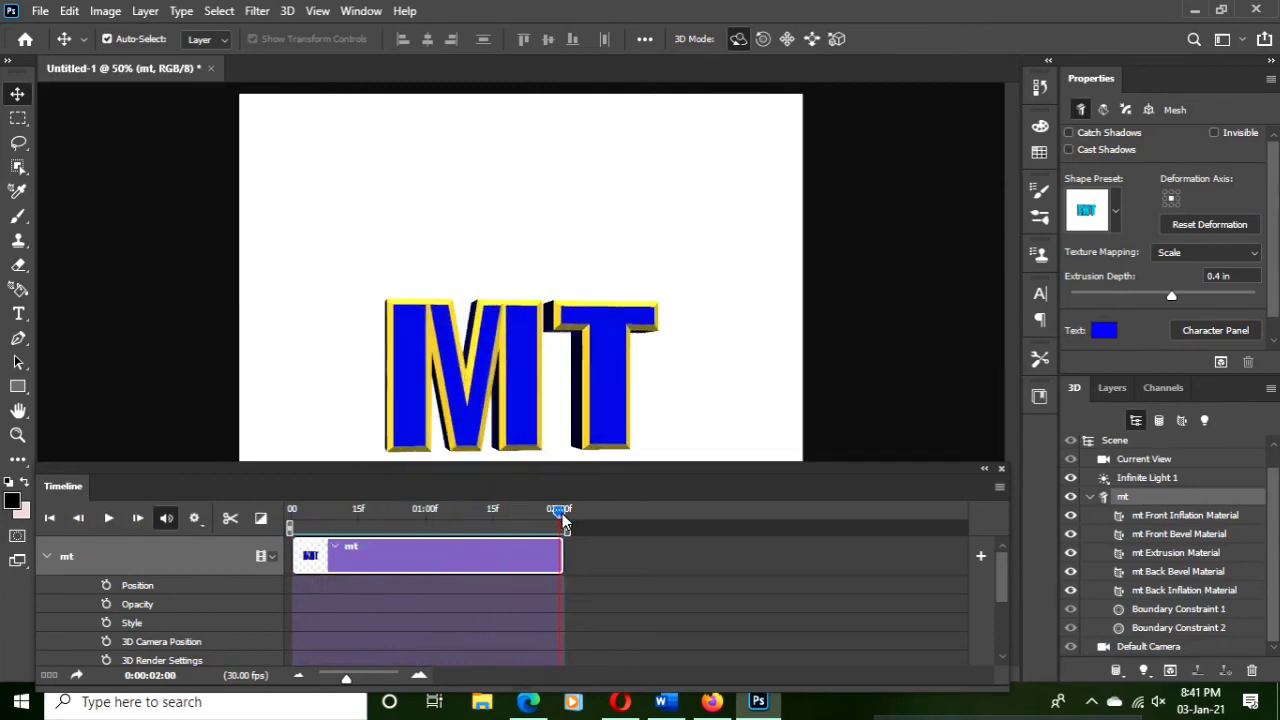
{"action": "left_click", "coordinate": [108, 518]}
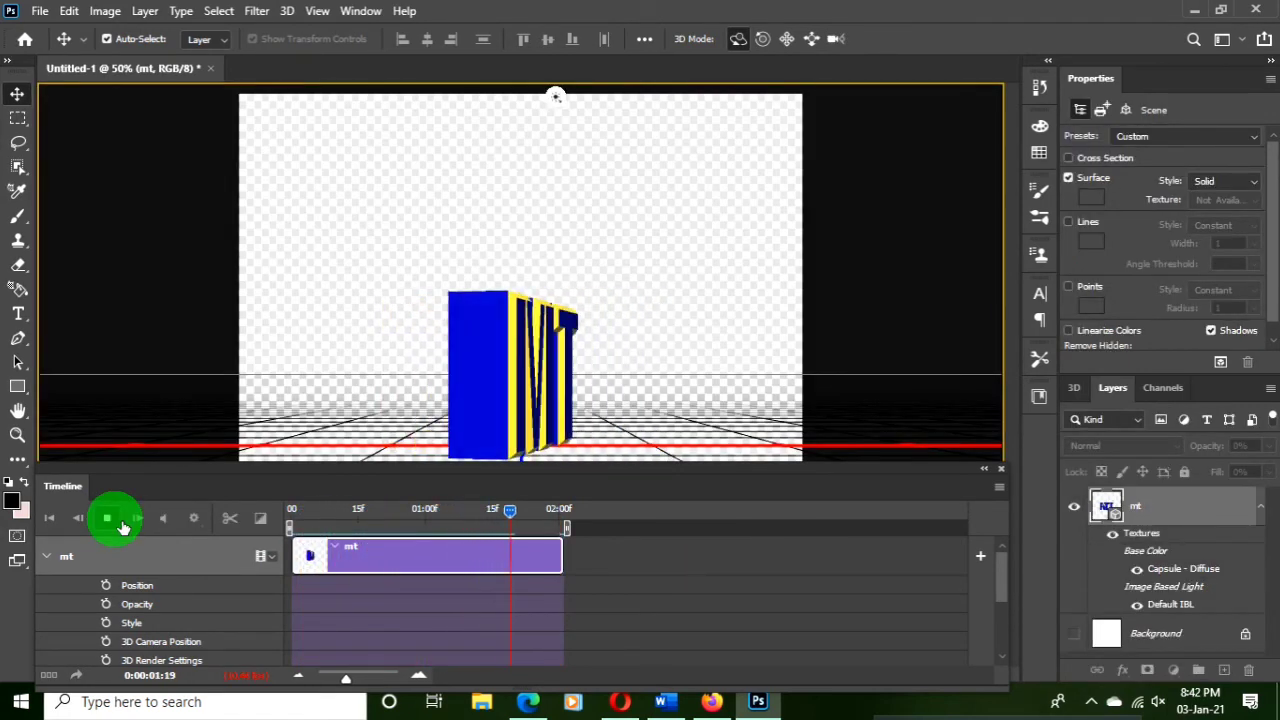
{"action": "left_click", "coordinate": [114, 521]}
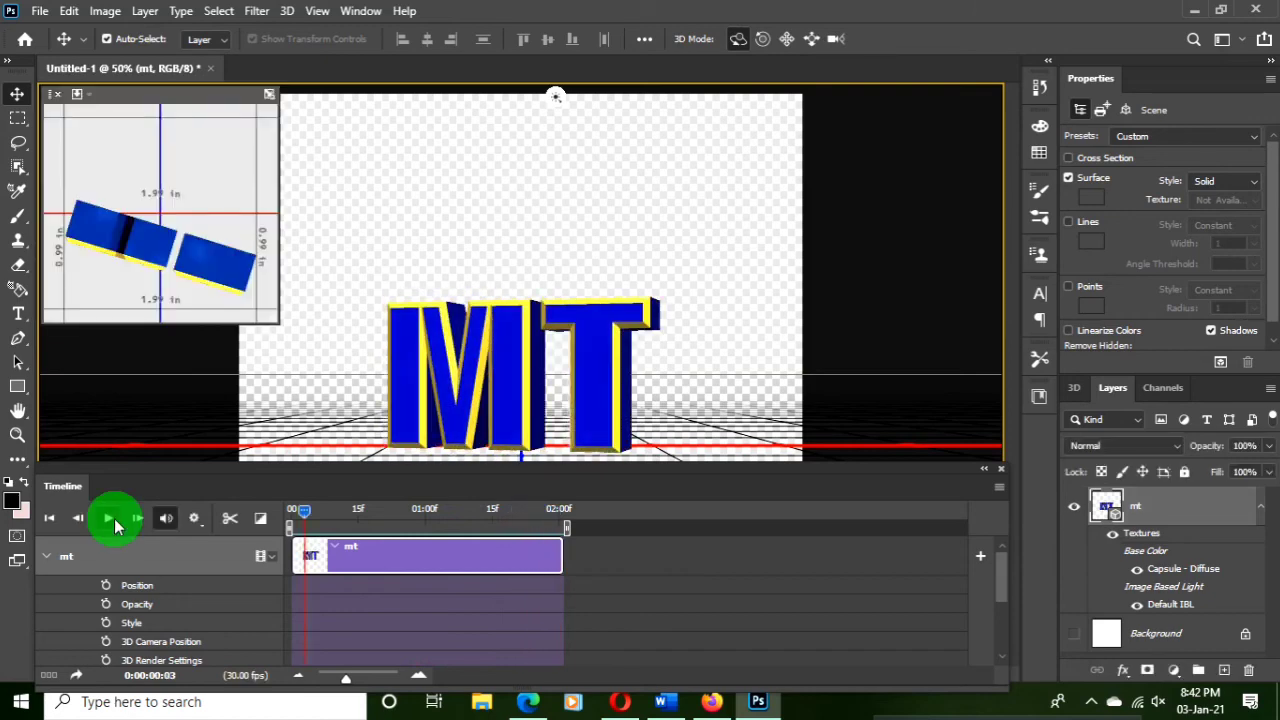
{"action": "left_click_drag", "start_coordinate": [305, 510], "coordinate": [288, 513]}
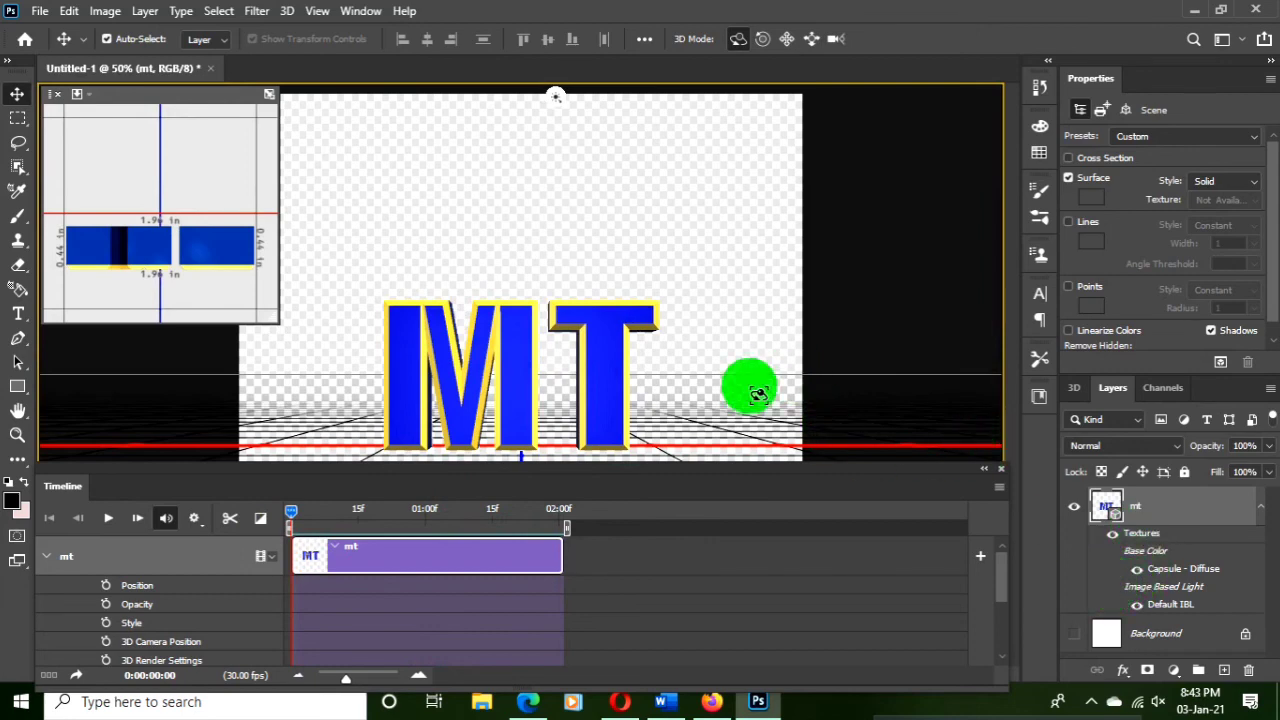
In Render Video, name the H.264 output 'mt rotate.mp4' and bring up the folder chooser
{"action": "left_click", "coordinate": [999, 488]}
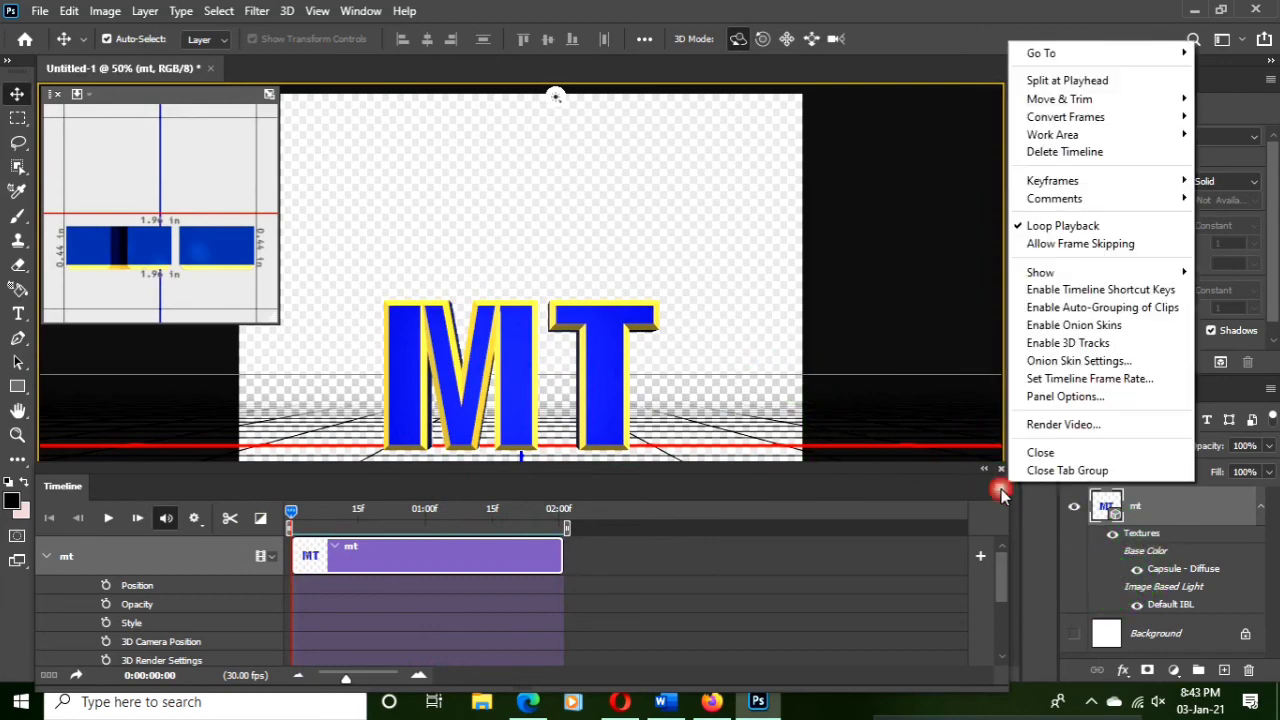
{"action": "left_click", "coordinate": [1049, 425]}
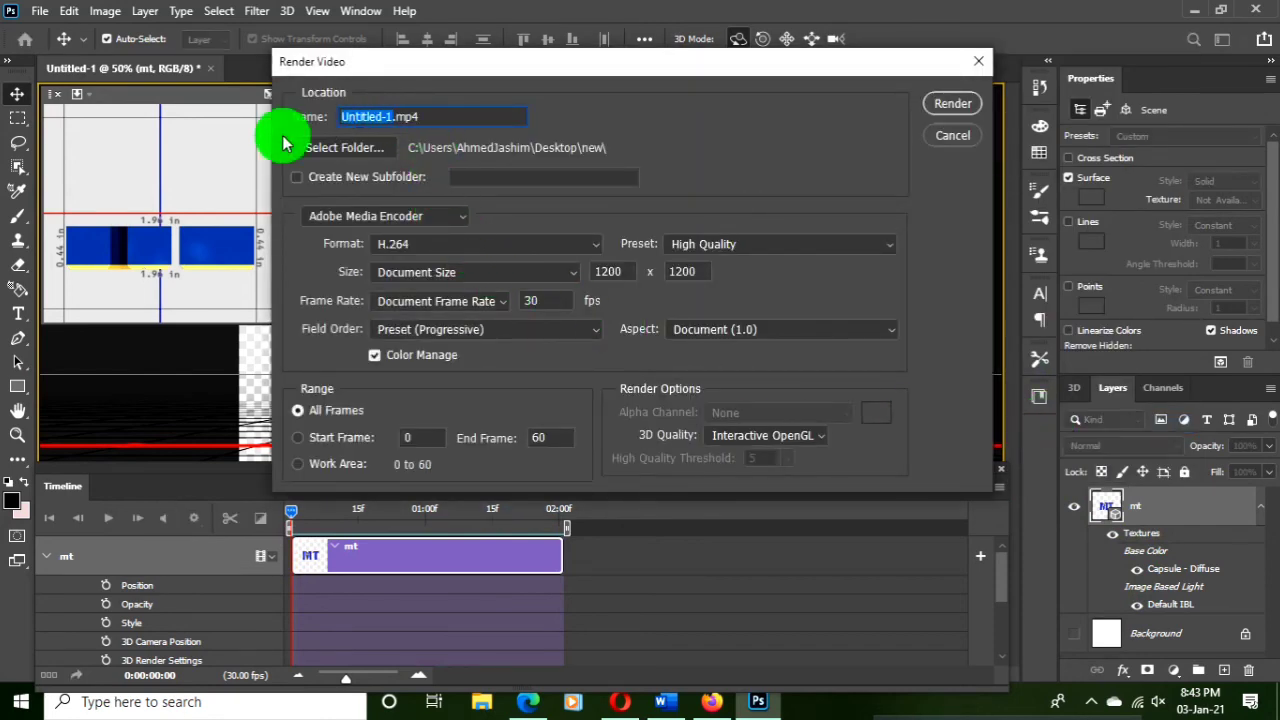
{"action": "type", "text": "mt rotat"}
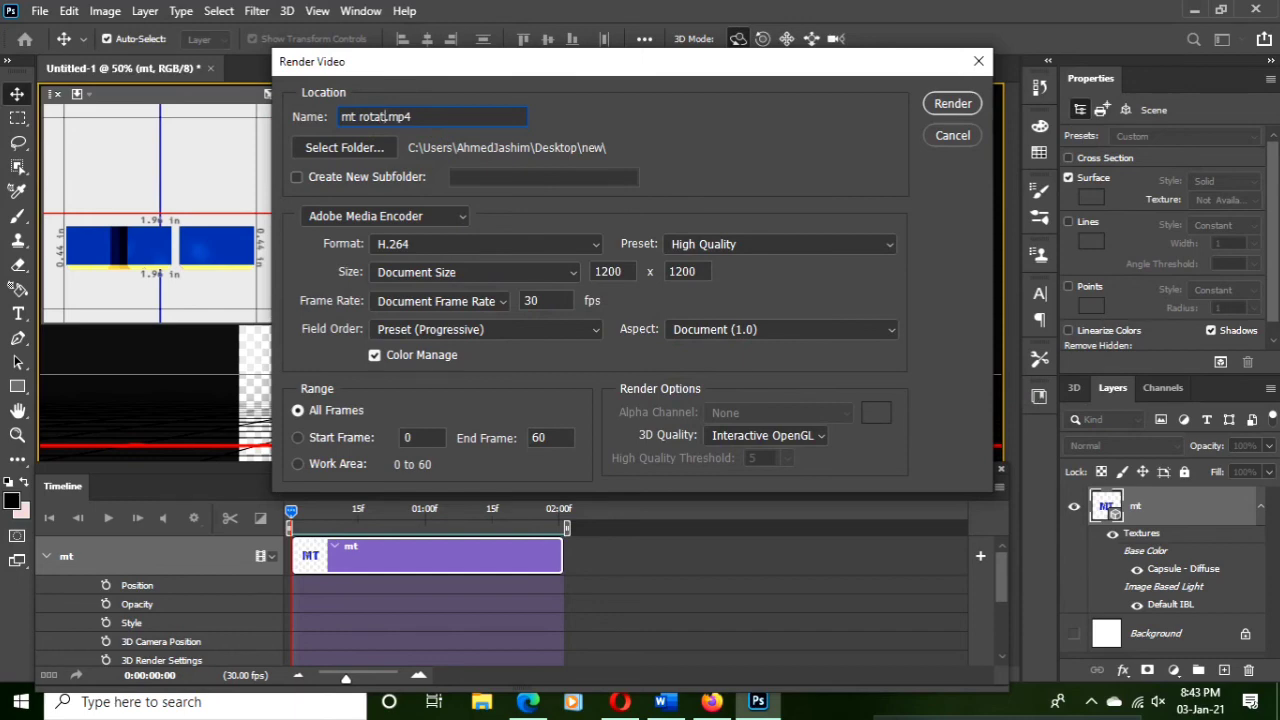
{"action": "left_click", "coordinate": [366, 155]}
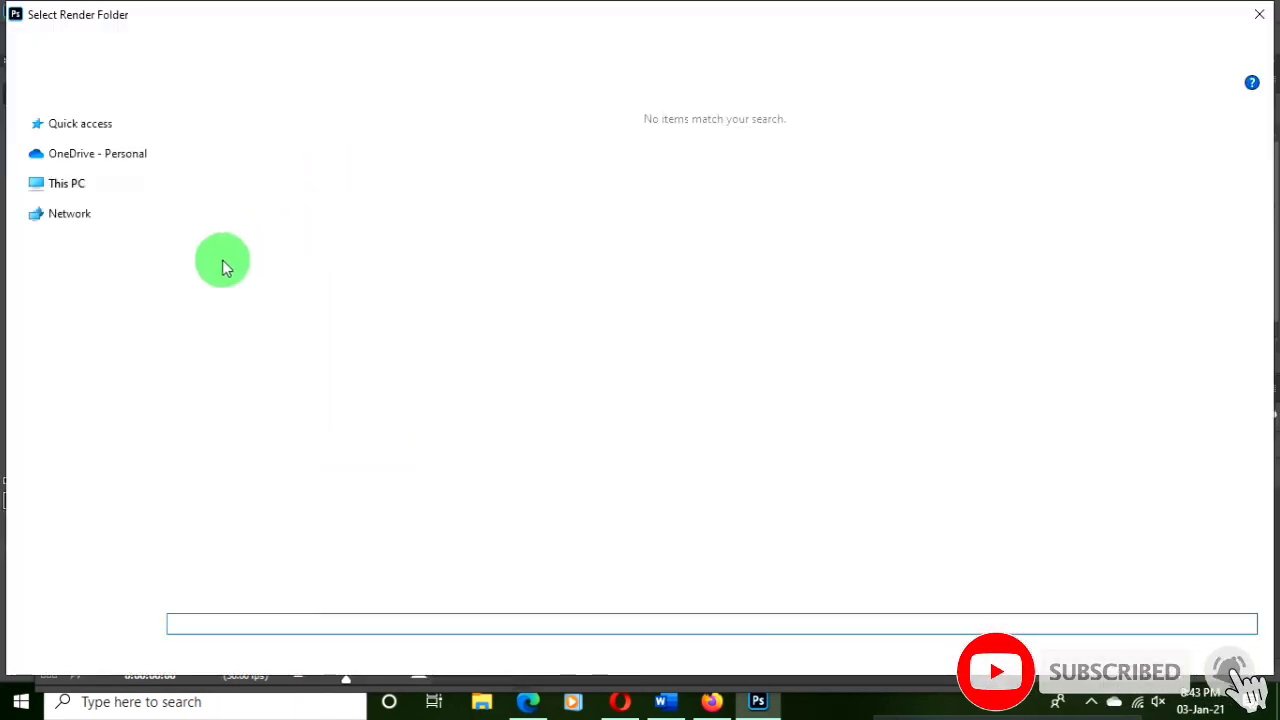
Choose Desktop\upload video as the render destination folder
{"action": "left_click", "coordinate": [100, 231]}
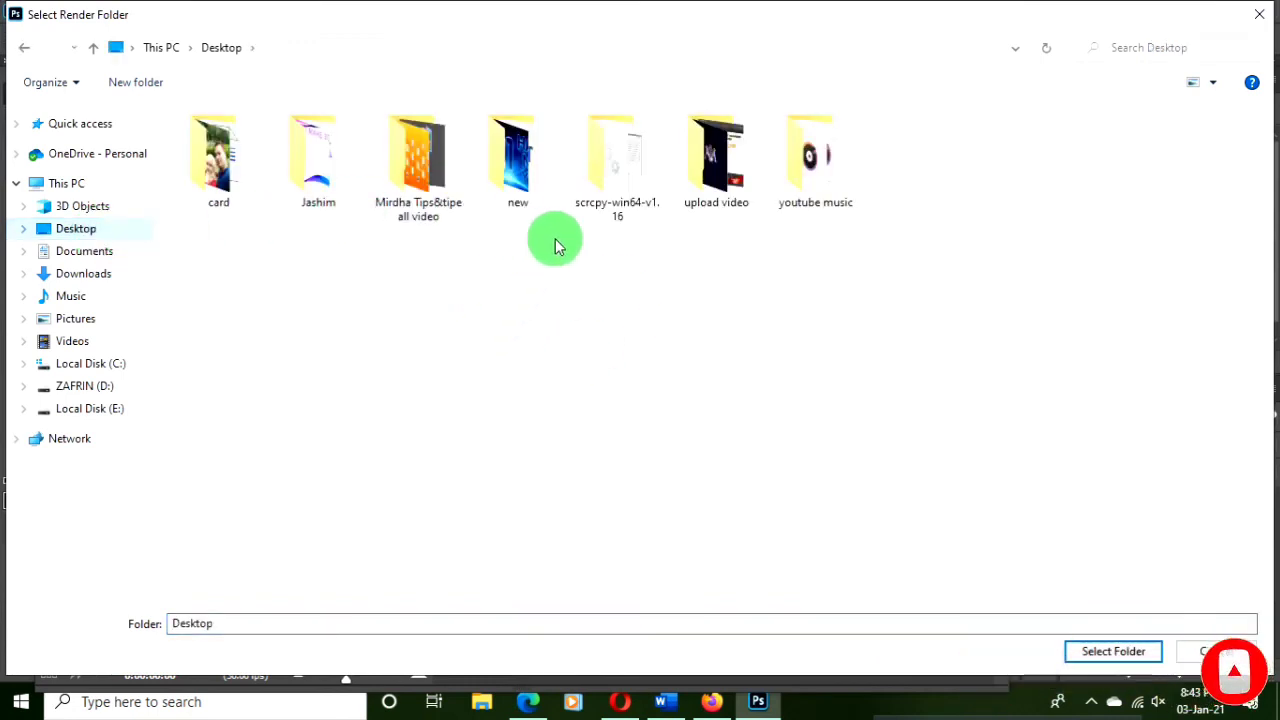
{"action": "double_click", "coordinate": [739, 198]}
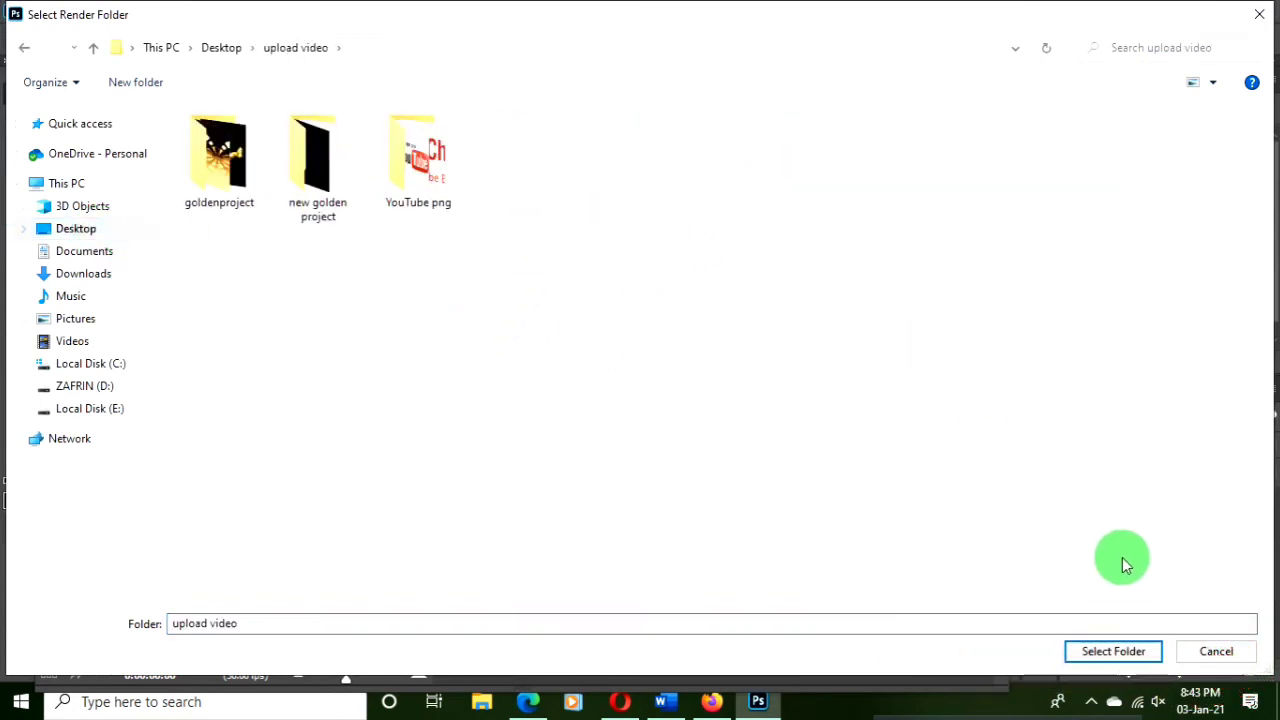
{"action": "left_click", "coordinate": [1118, 655]}
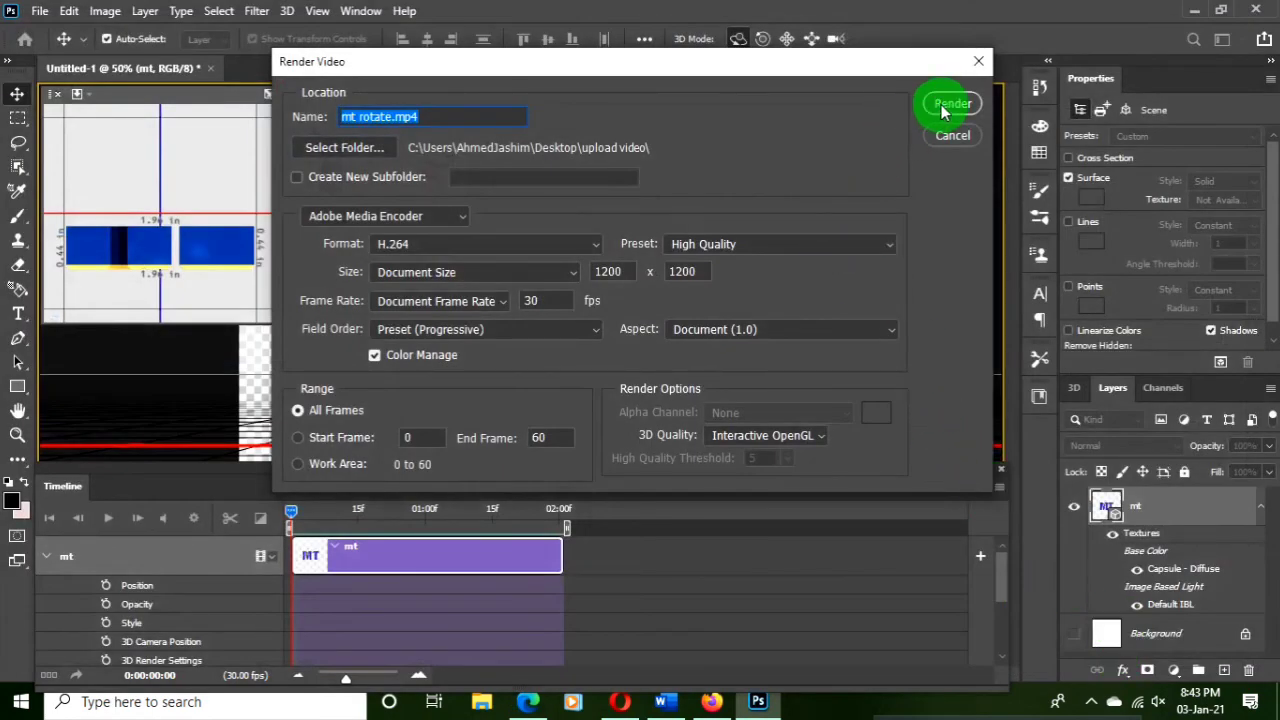
Render mt rotate.mp4 and play it from the upload video folder
{"action": "left_click", "coordinate": [950, 104]}
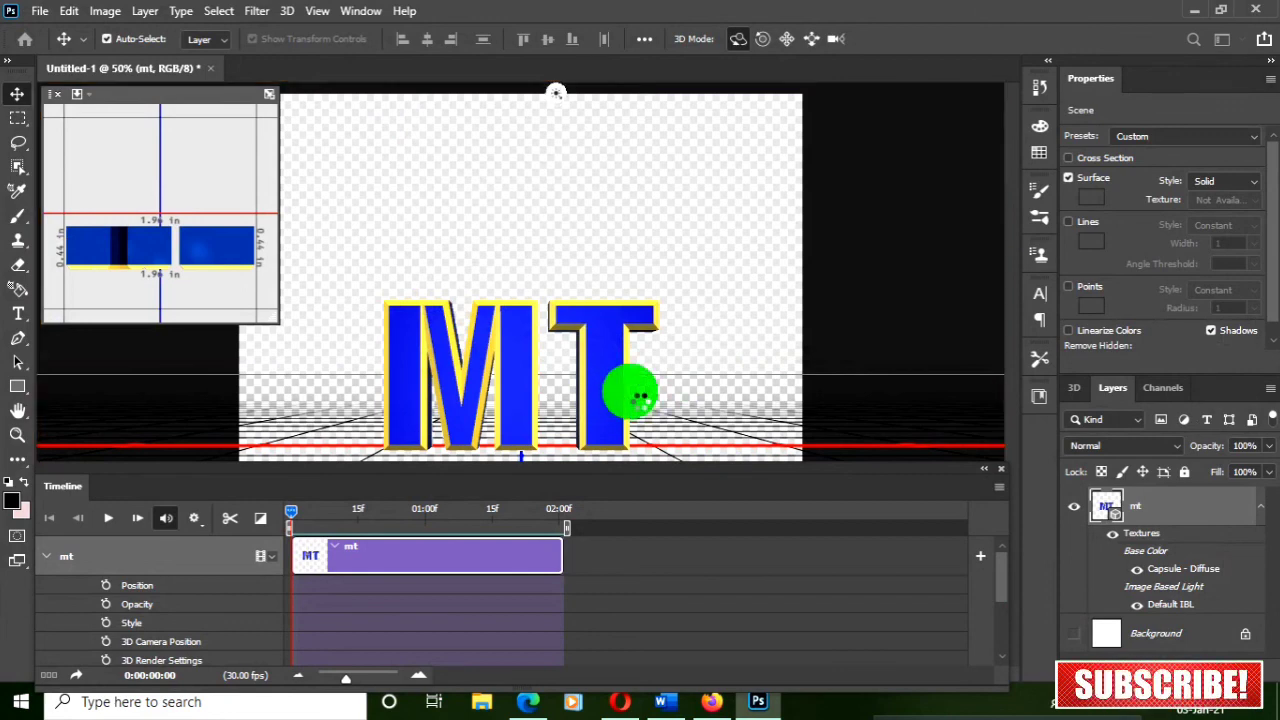
{"action": "left_click", "coordinate": [686, 377]}
{"action": "left_click", "coordinate": [686, 377]}
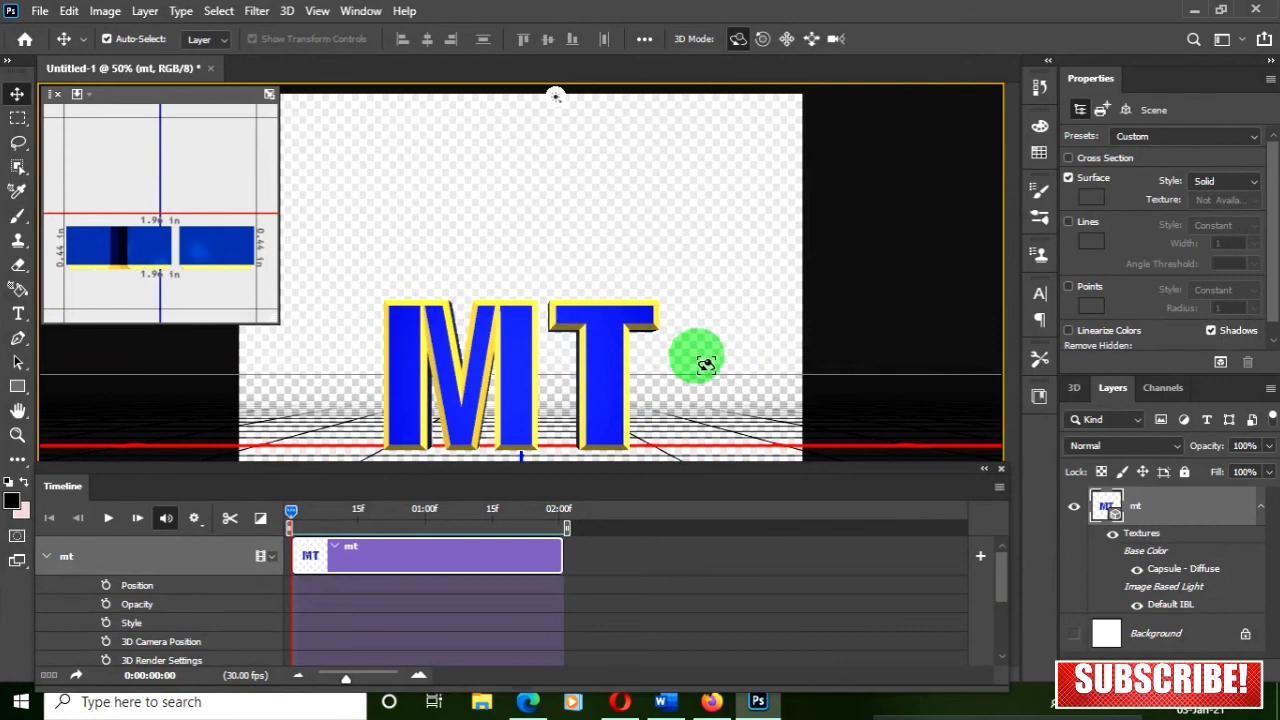
{"action": "left_click", "coordinate": [1200, 11]}
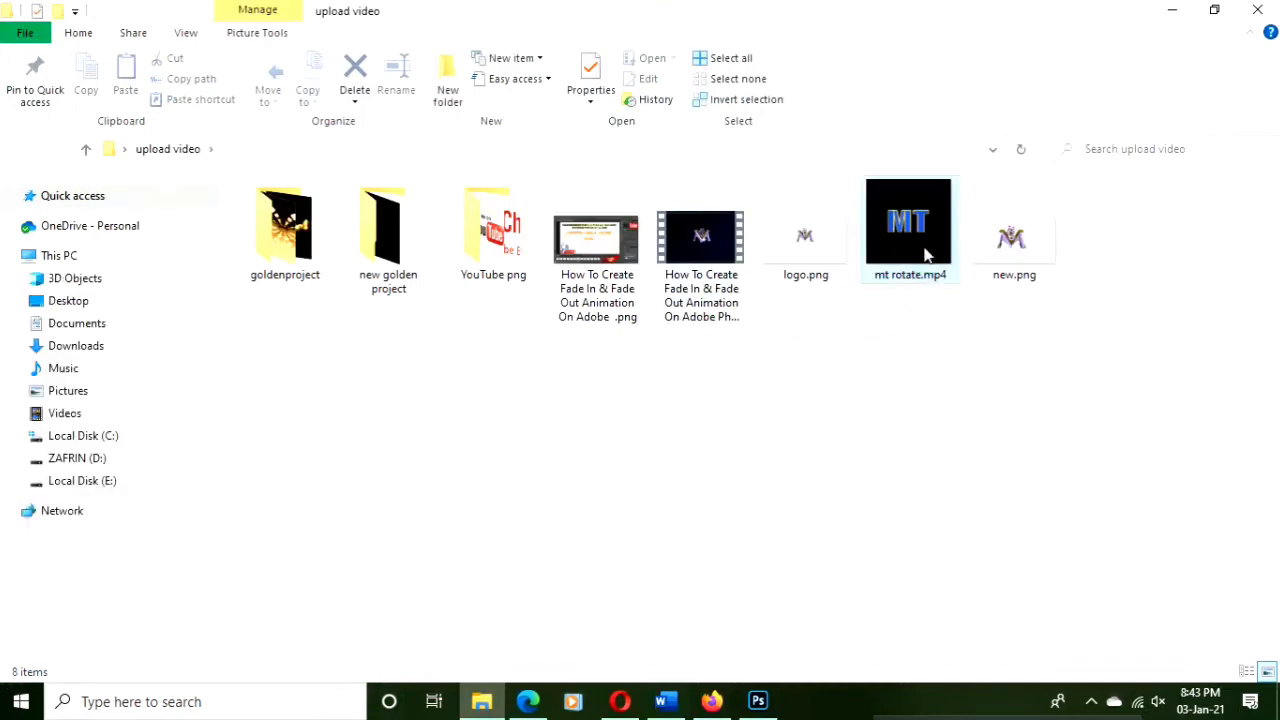
{"action": "double_click", "coordinate": [925, 252]}
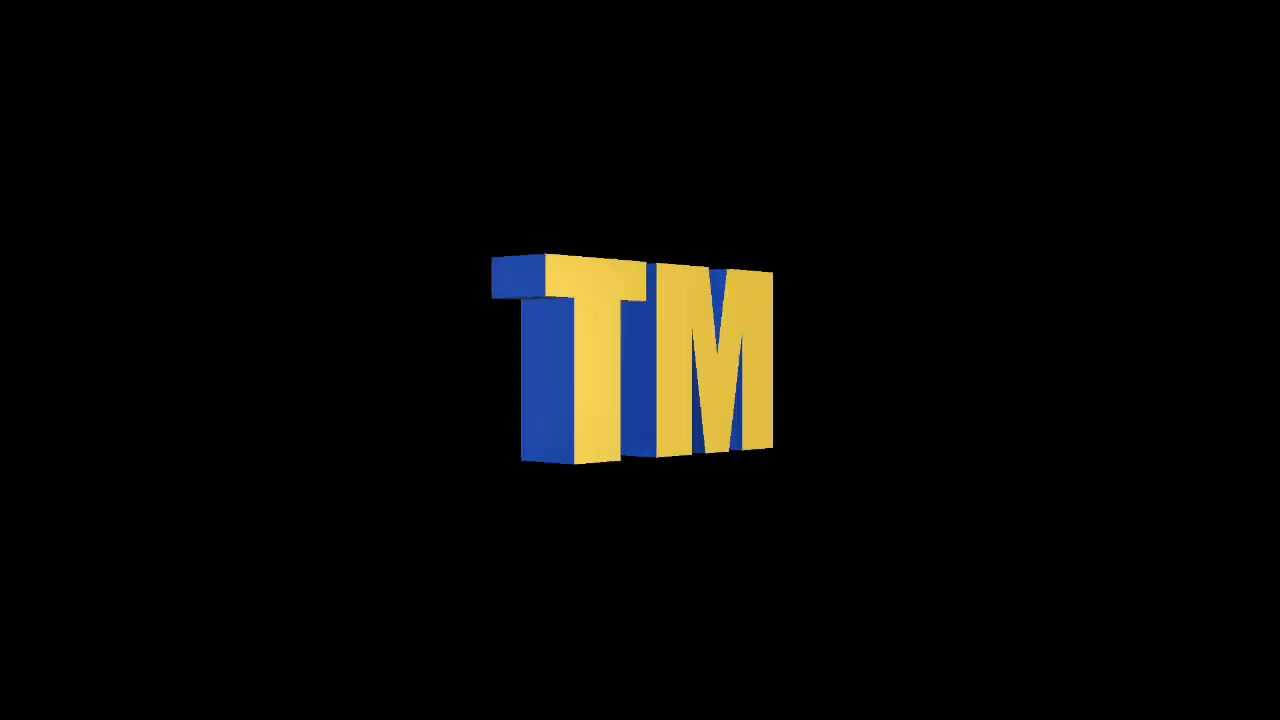